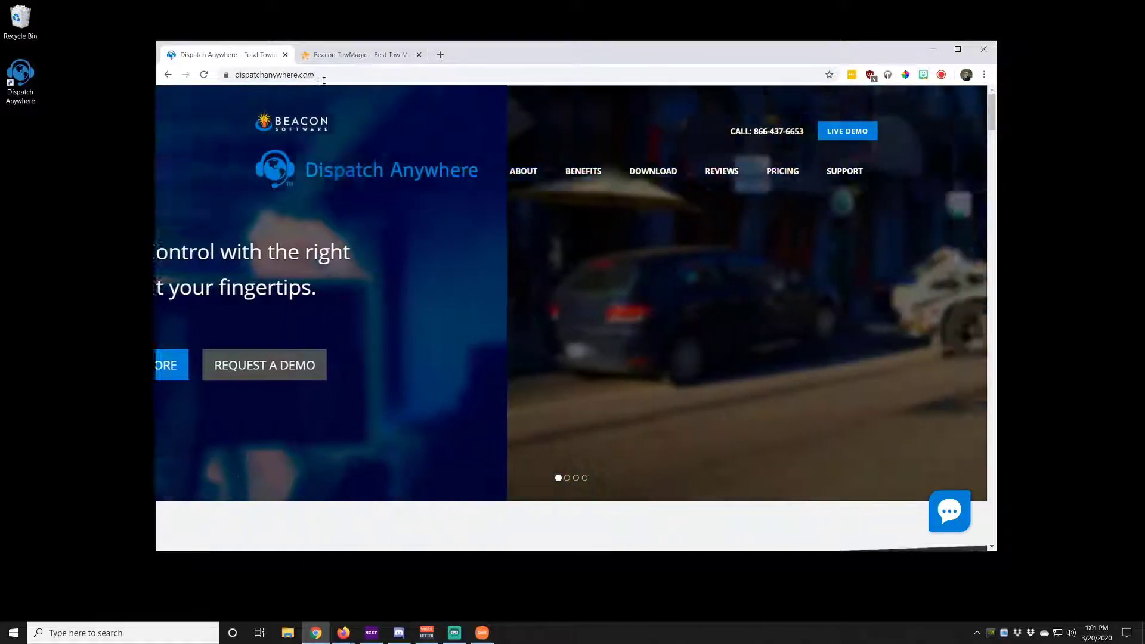
# Select the dispatchanywhere.com site address in Chrome's address bar
pyautogui.click(327, 75)
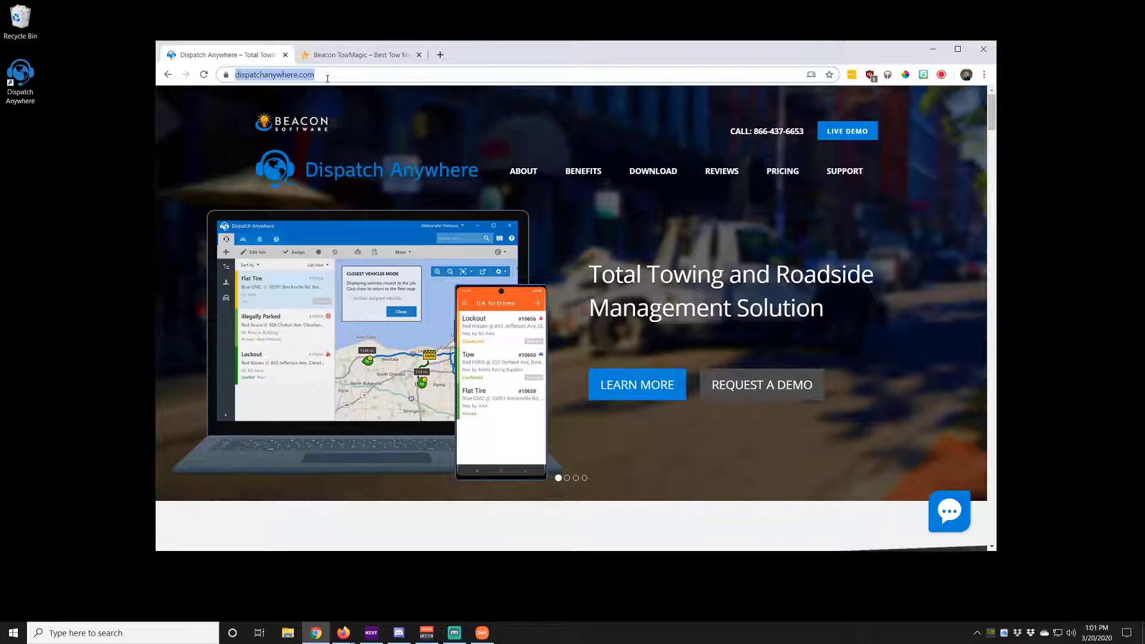
# Go to the Dispatch Anywhere DOWNLOAD page to get Setup.exe
pyautogui.click(668, 182)
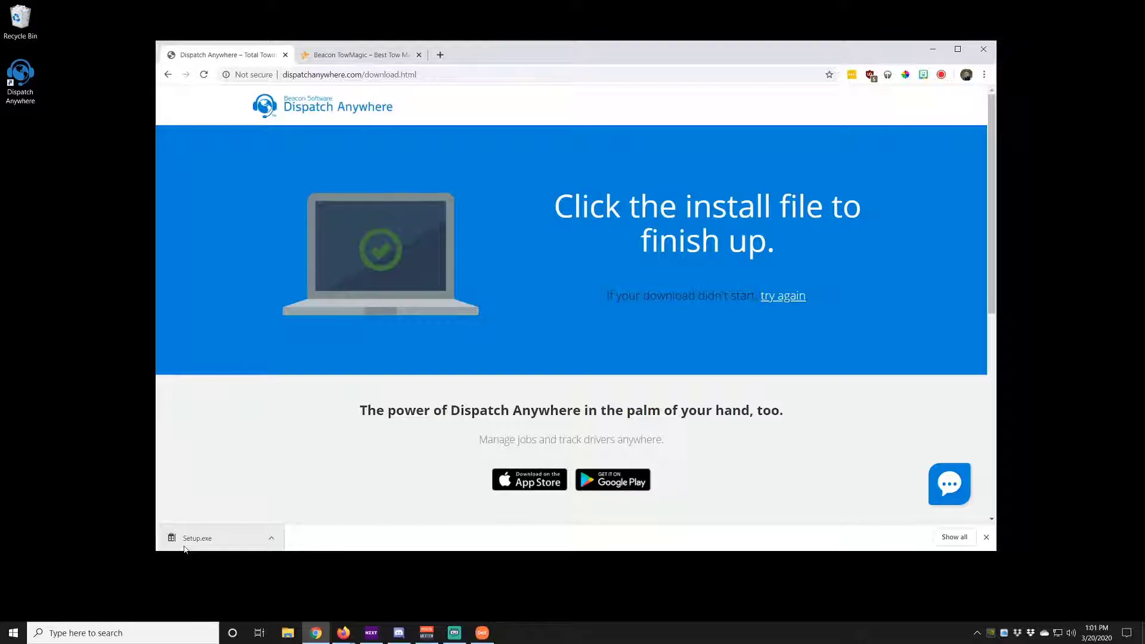
pyautogui.click(200, 538)
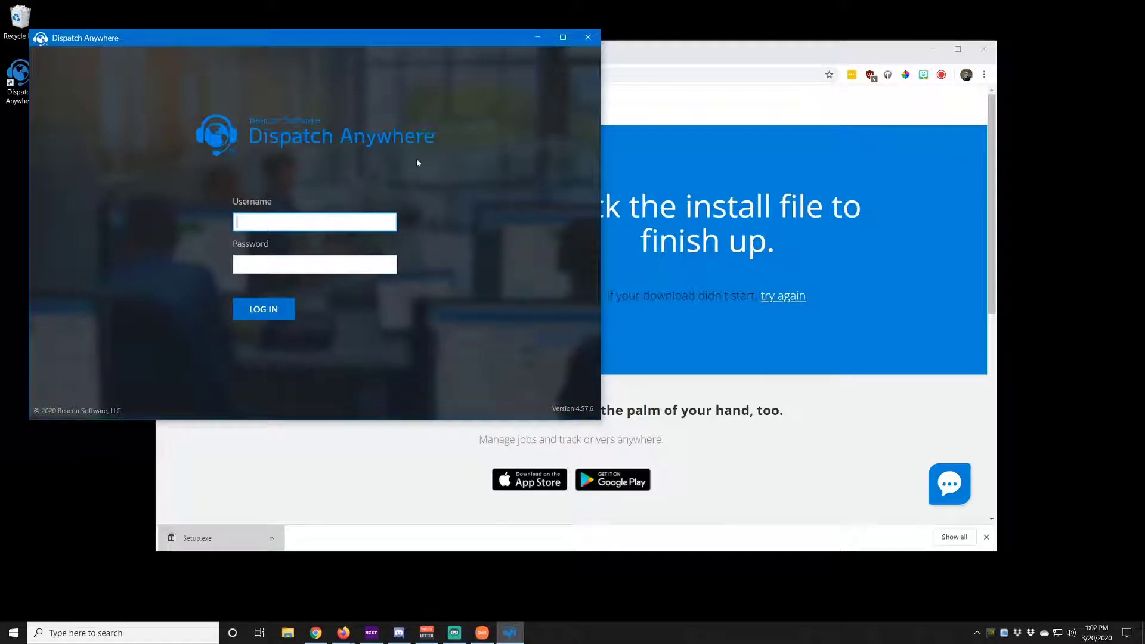
pyautogui.moveTo(375, 42); pyautogui.dragTo(466, 41)
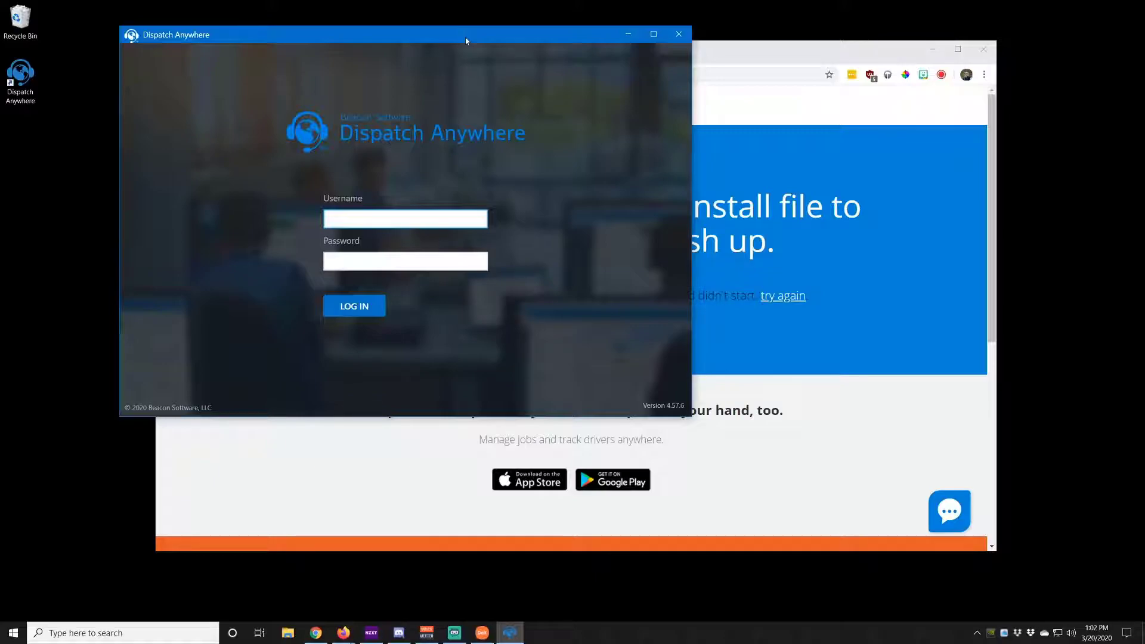
pyautogui.click(678, 35)
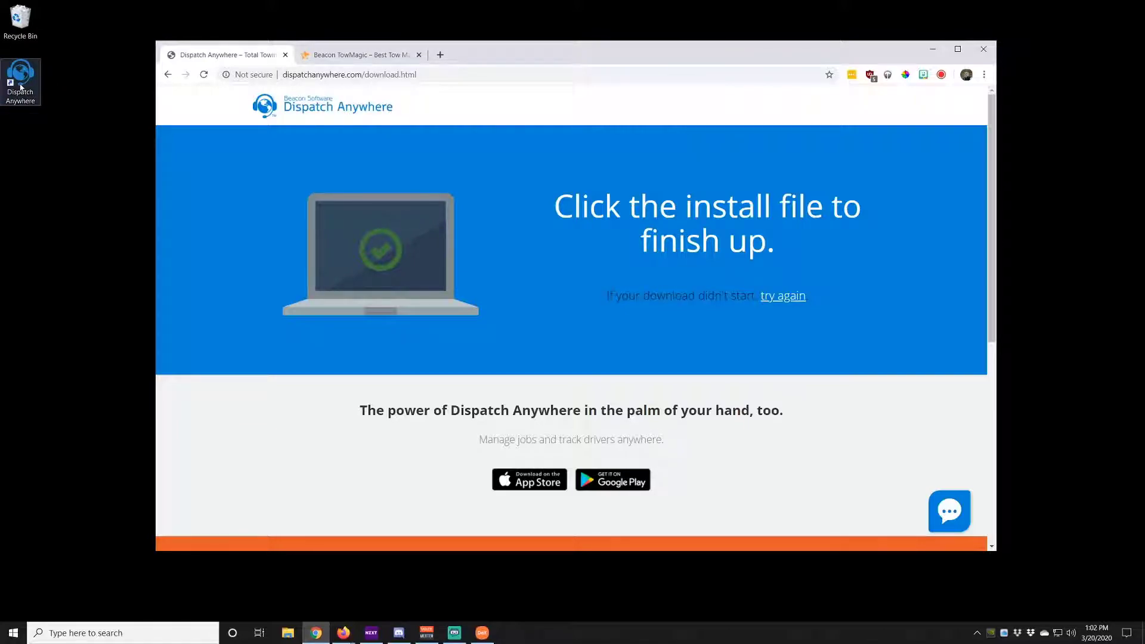
# From the TowMagic tab's download page, open TowMagic in Microsoft Store, then close the Store
pyautogui.click(351, 58)
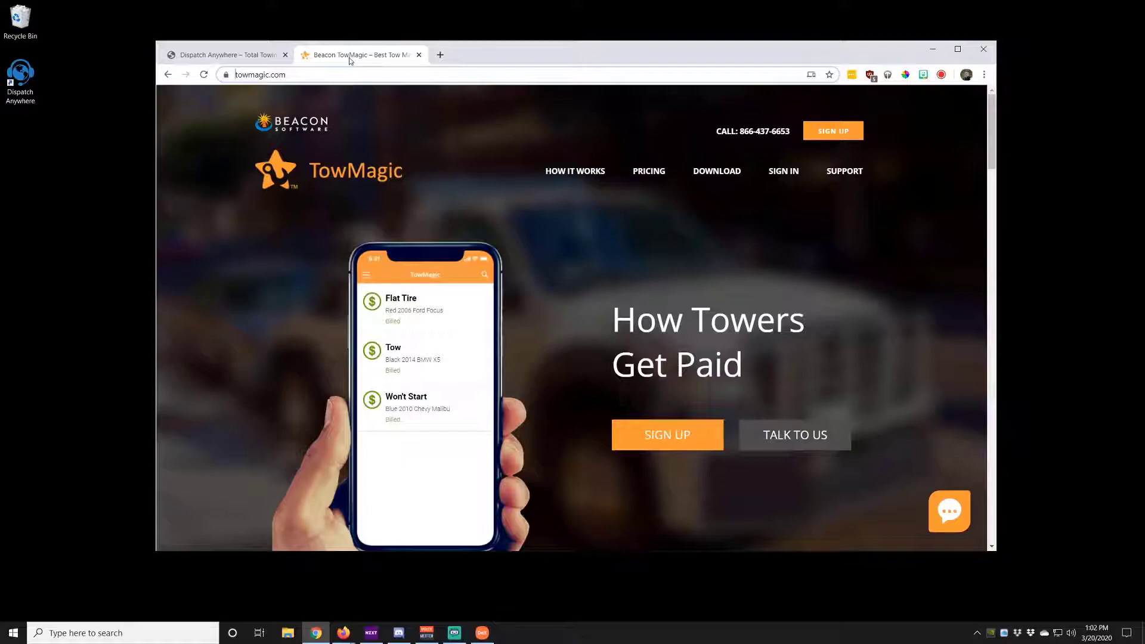
pyautogui.click(713, 173)
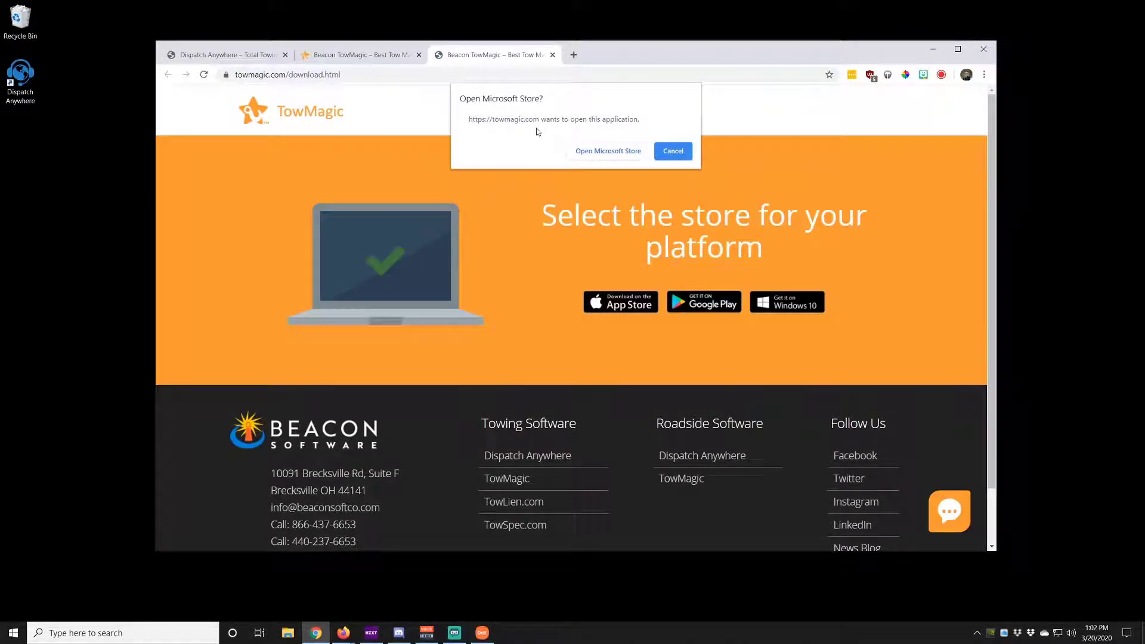
pyautogui.click(610, 156)
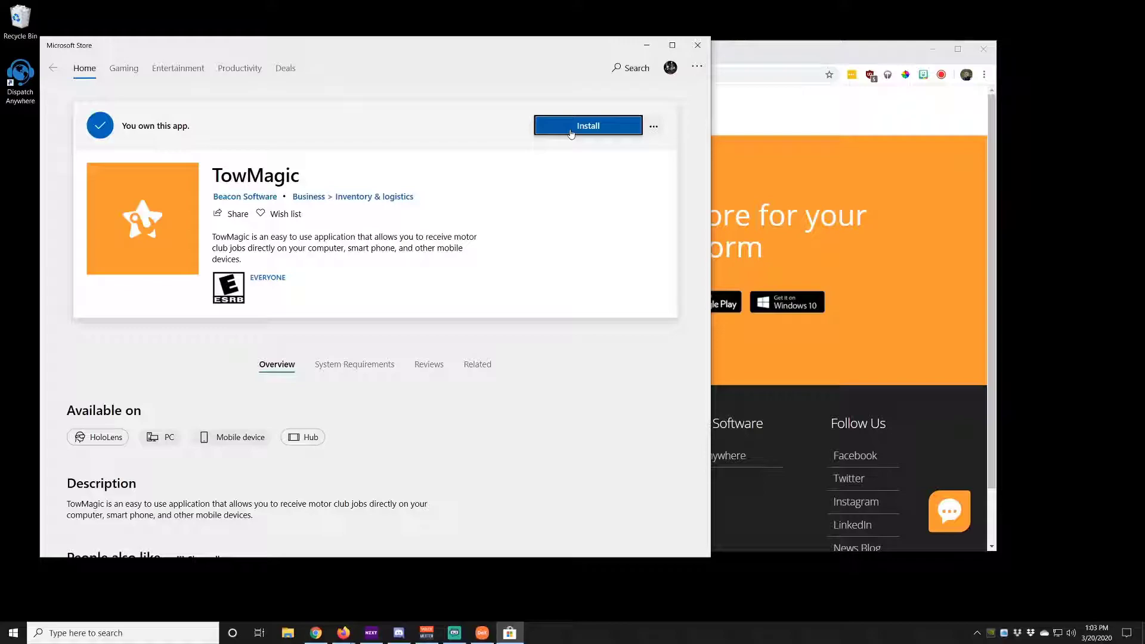
pyautogui.click(698, 46)
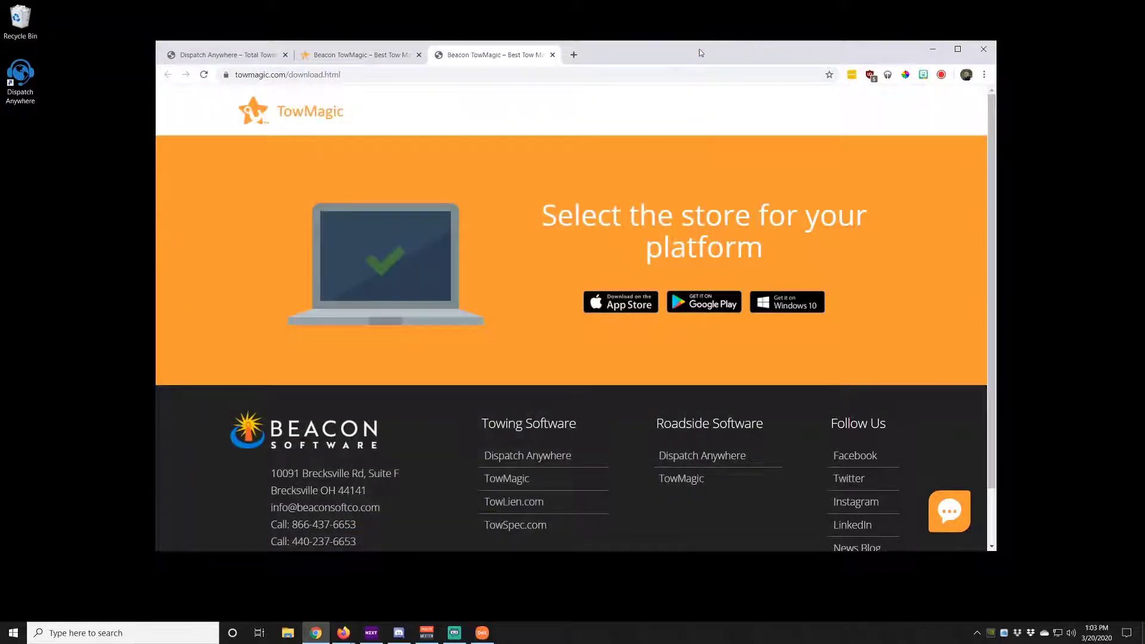
# Open the TowMagic sign-in page in a maximized Chrome and install TowMagic as an app
pyautogui.click(552, 55)
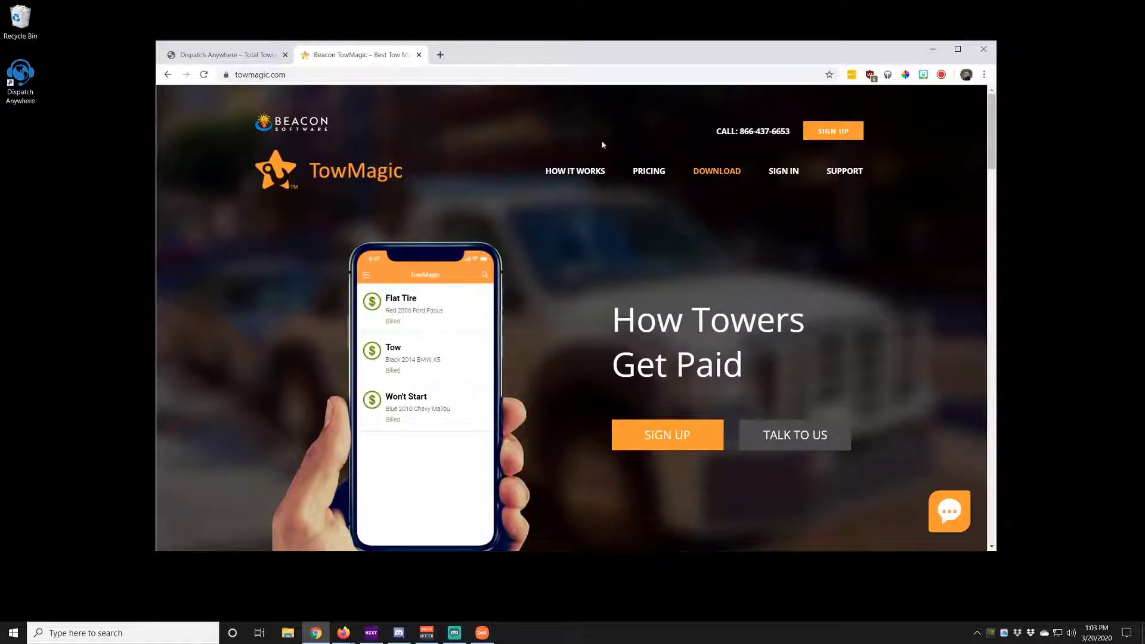
pyautogui.click(778, 173)
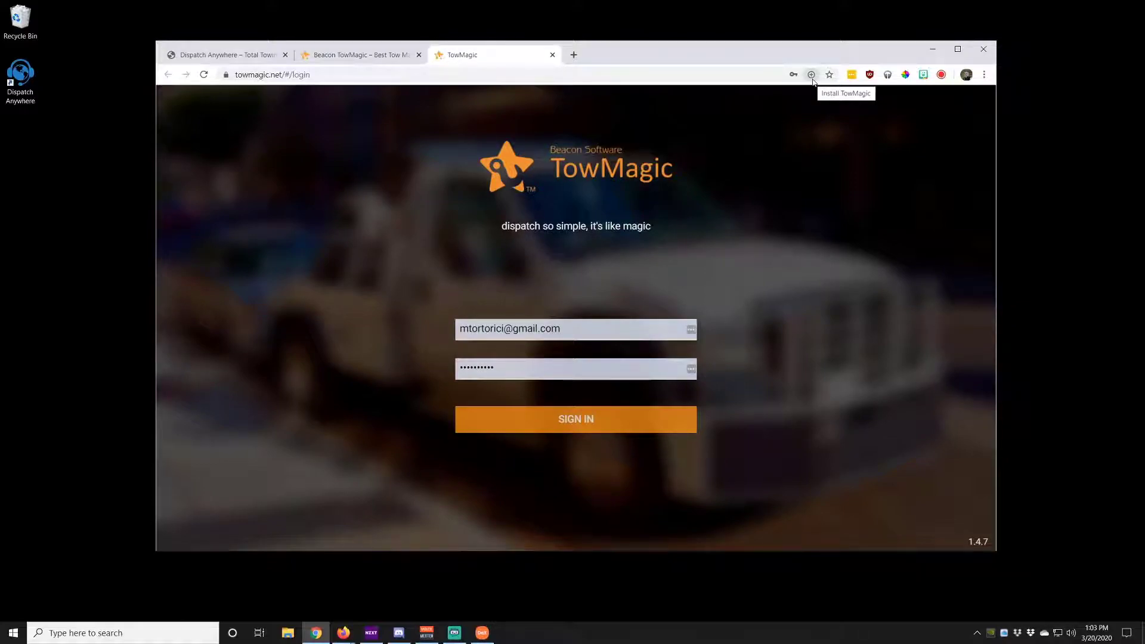
pyautogui.click(957, 50)
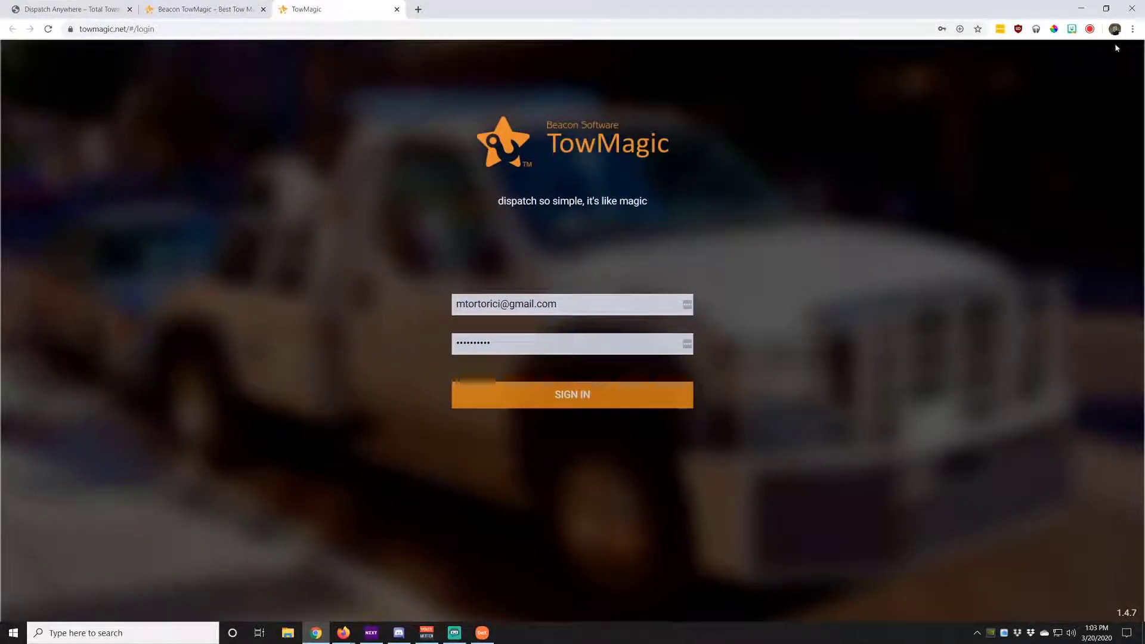
pyautogui.click(1132, 30)
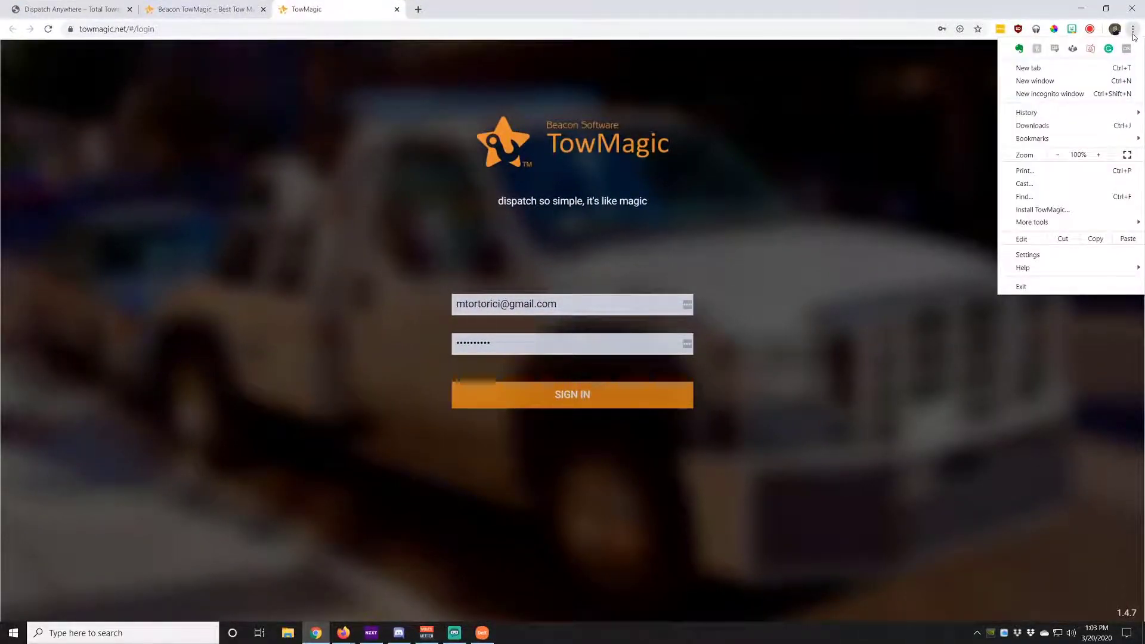
pyautogui.click(1054, 210)
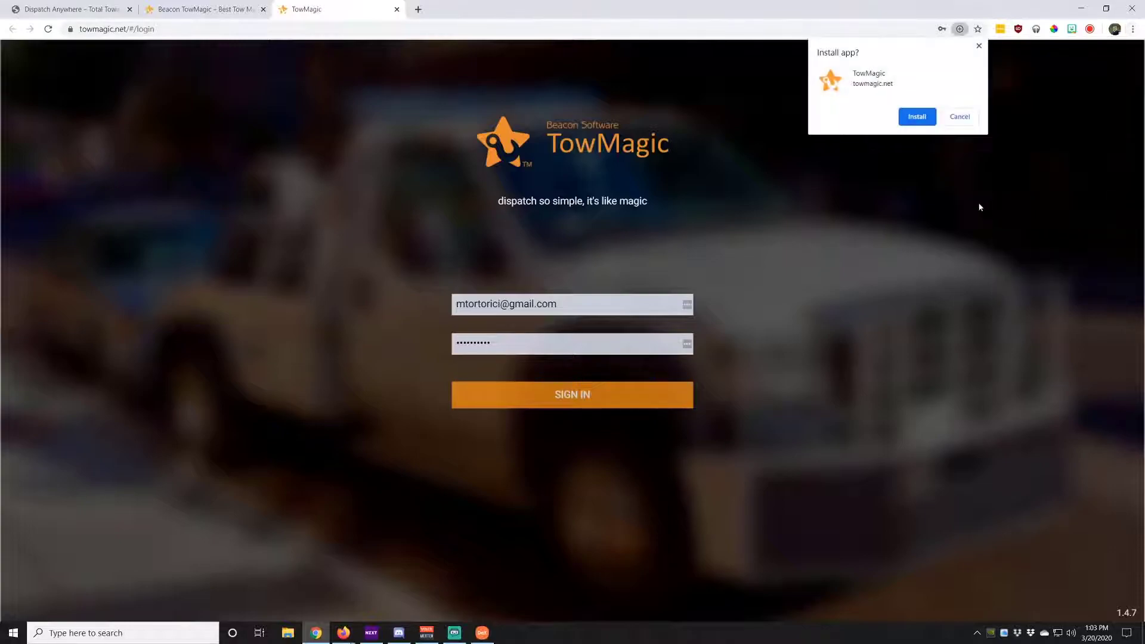
pyautogui.click(923, 121)
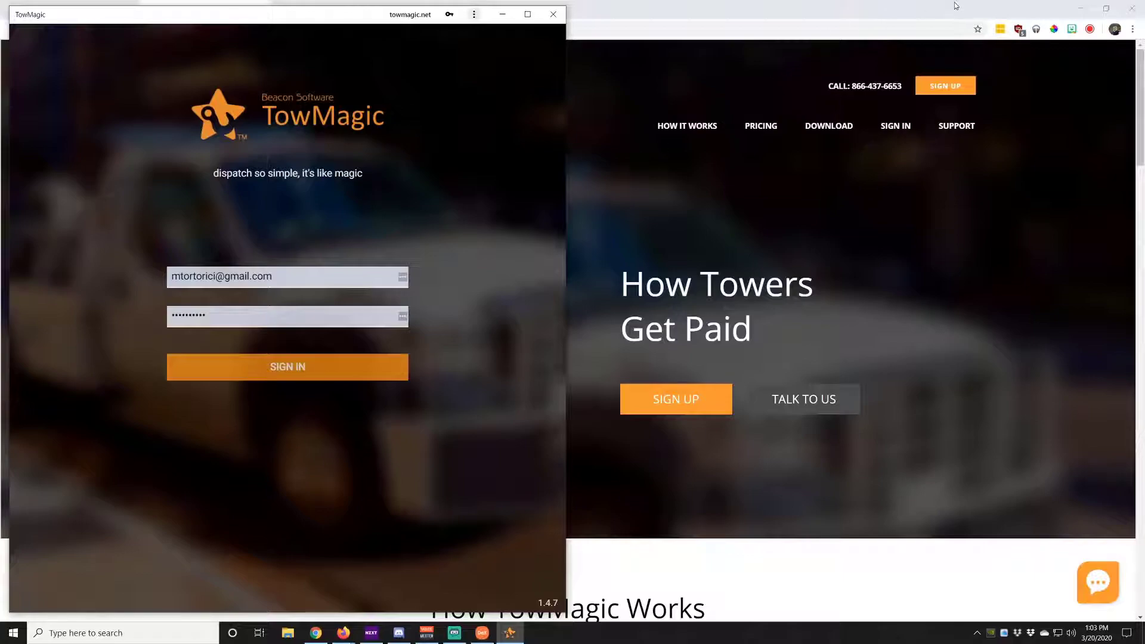
# Sign in to the TowMagic app, blocking notifications and declining LastPass's save prompt
pyautogui.click(733, 111)
pyautogui.click(1080, 8)
pyautogui.moveTo(310, 17); pyautogui.dragTo(524, 12)
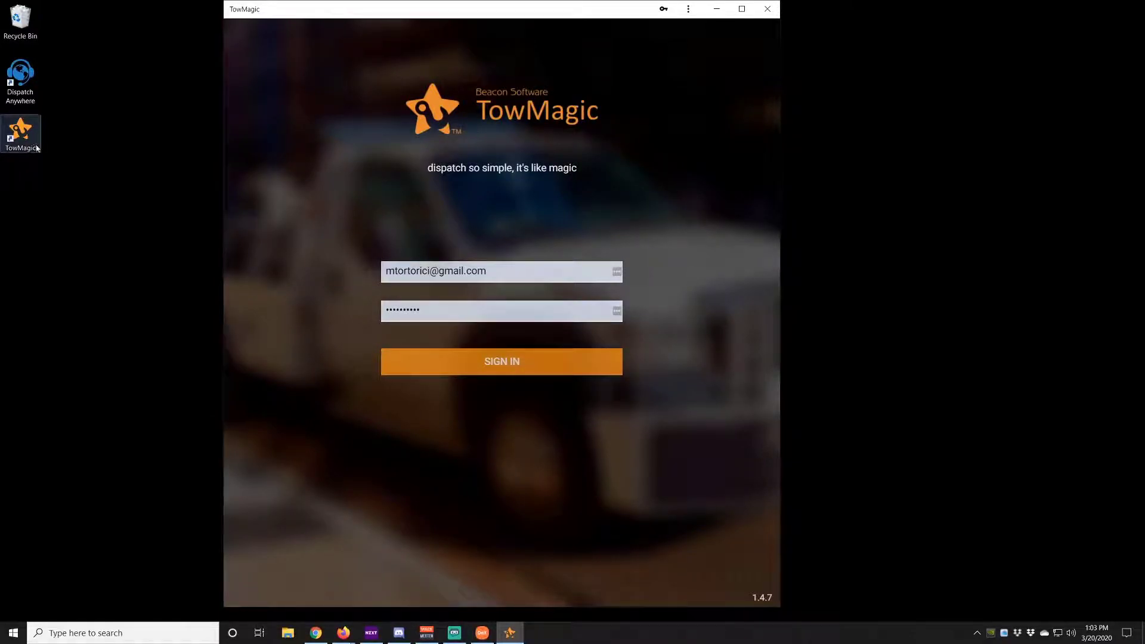
pyautogui.click(496, 375)
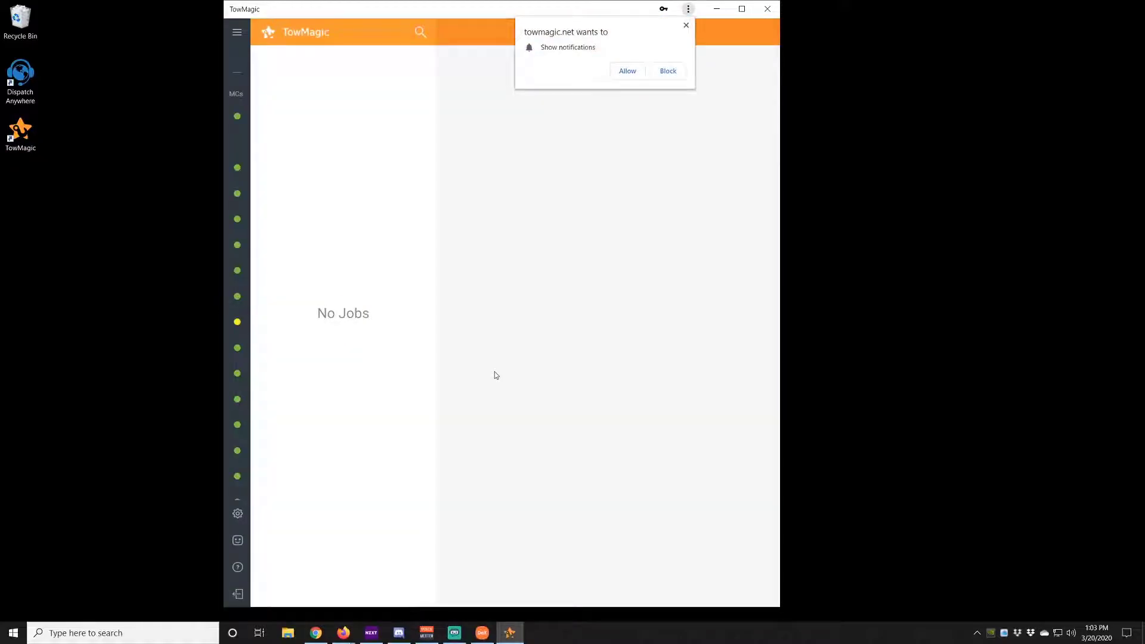
pyautogui.click(627, 71)
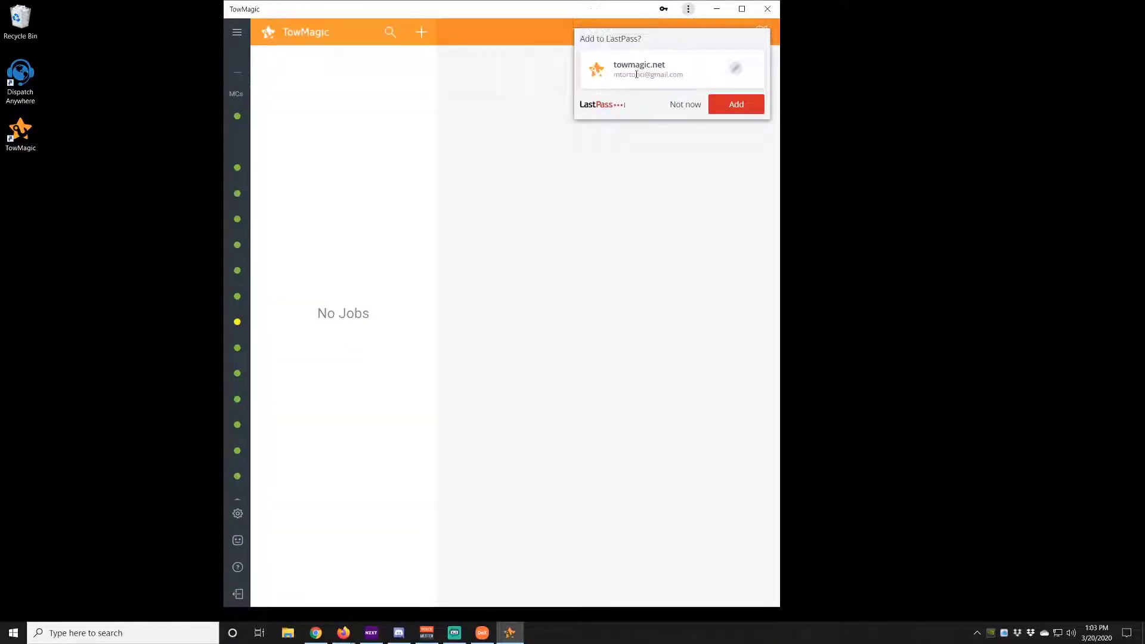
pyautogui.click(686, 106)
# Expand the motor clubs panel, widen the window, and bring Chrome back
pyautogui.click(237, 33)
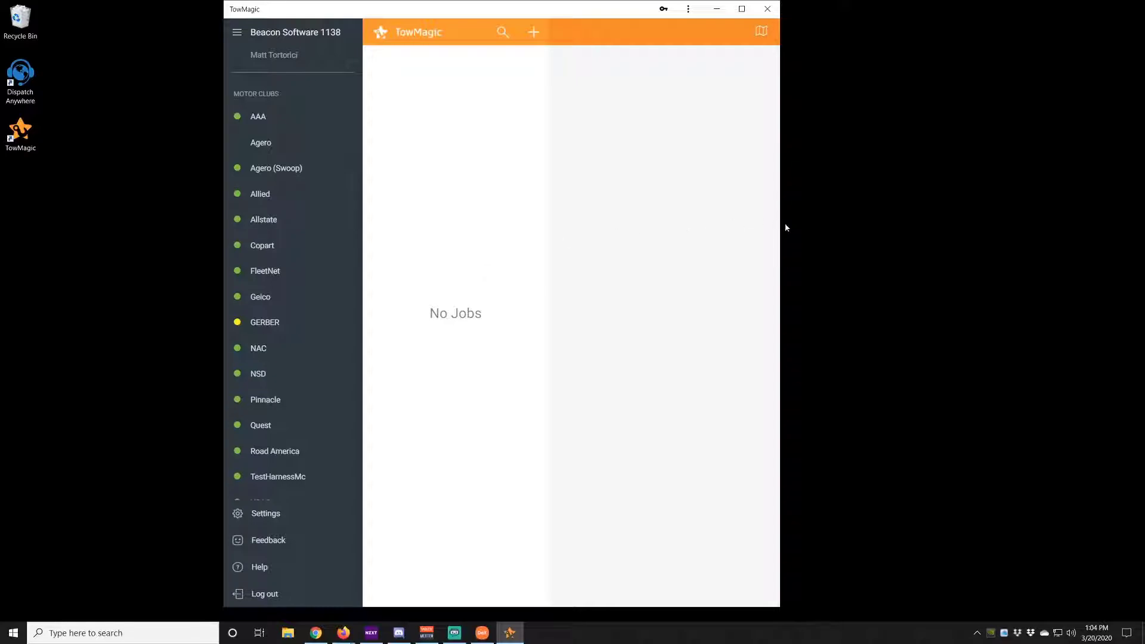
pyautogui.moveTo(780, 220); pyautogui.dragTo(947, 220)
pyautogui.click(315, 633)
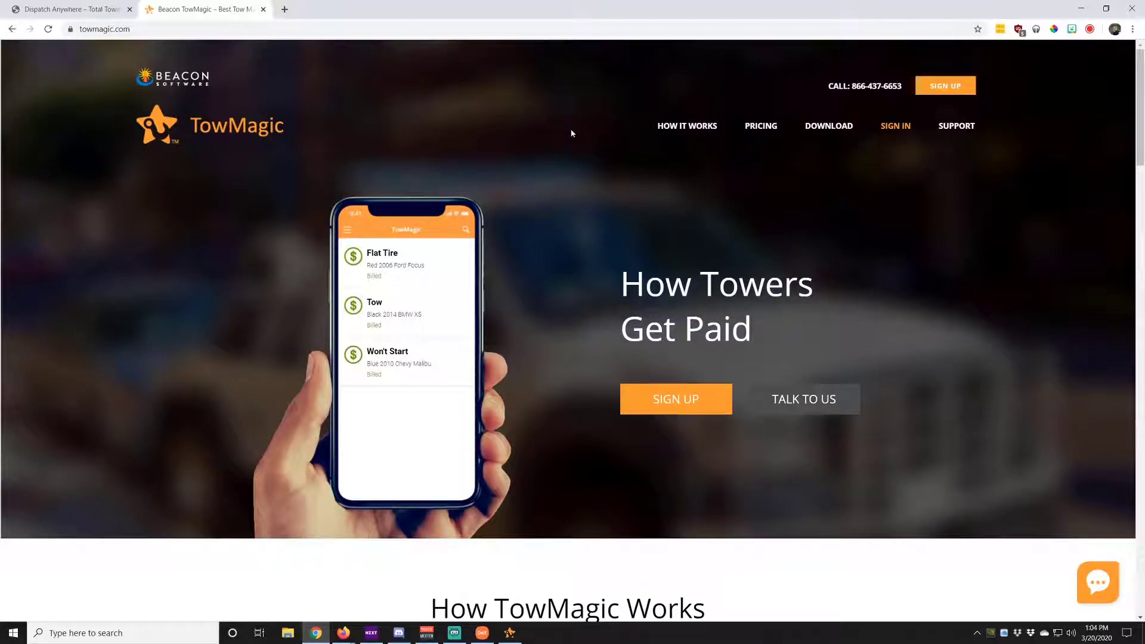
# Open the TowMagic jobs app in Chrome, then close that tab and a new blank tab
pyautogui.click(903, 132)
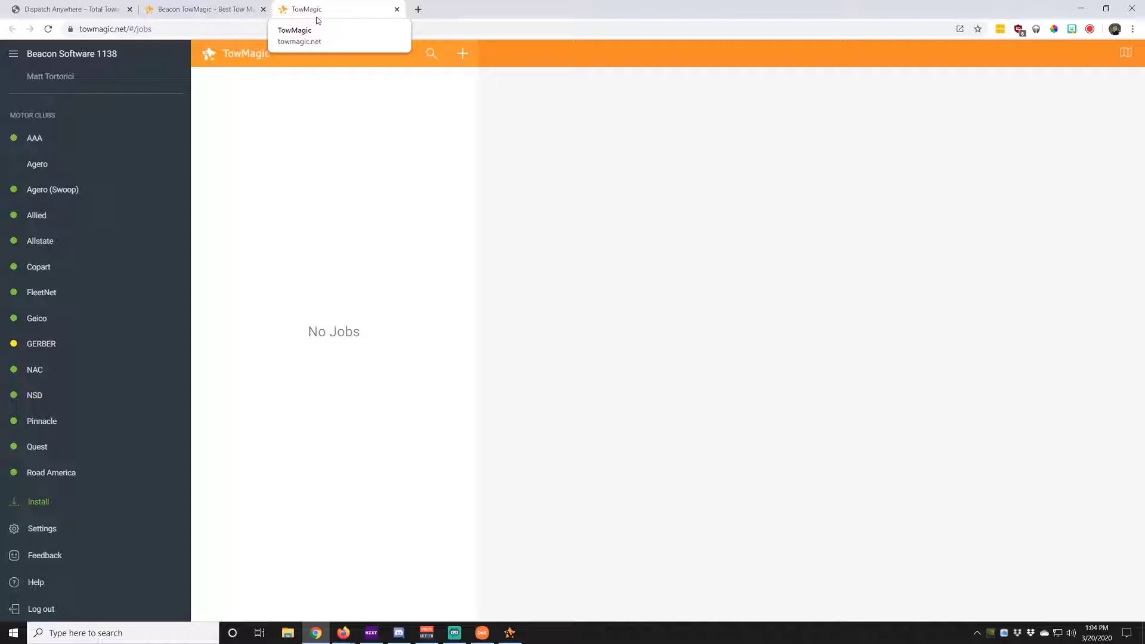
pyautogui.click(1106, 8)
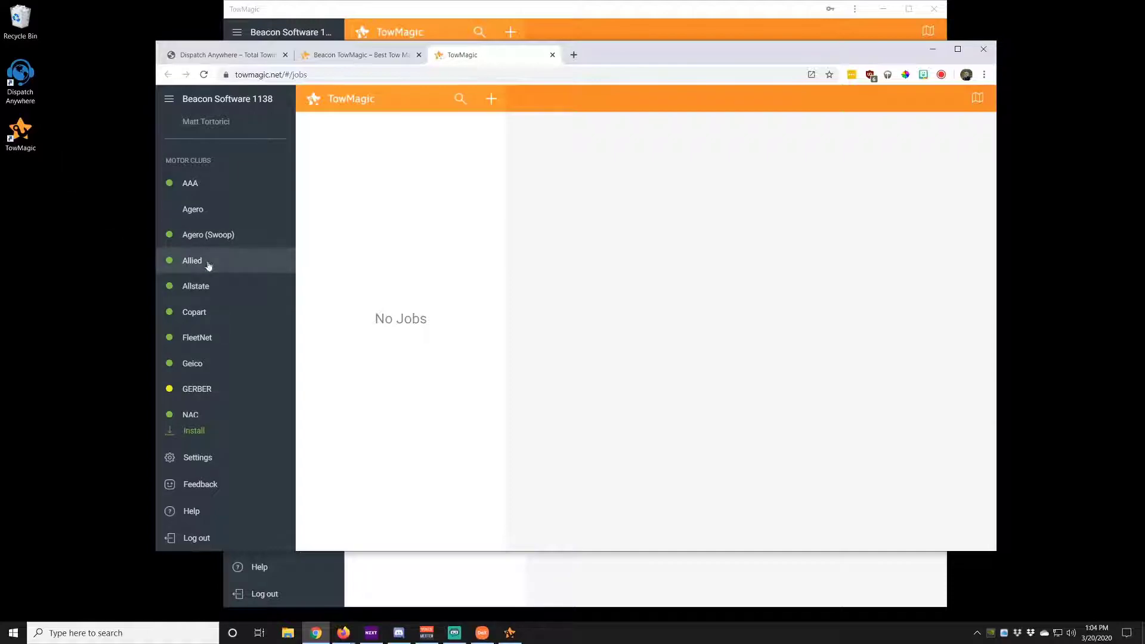
pyautogui.click(553, 55)
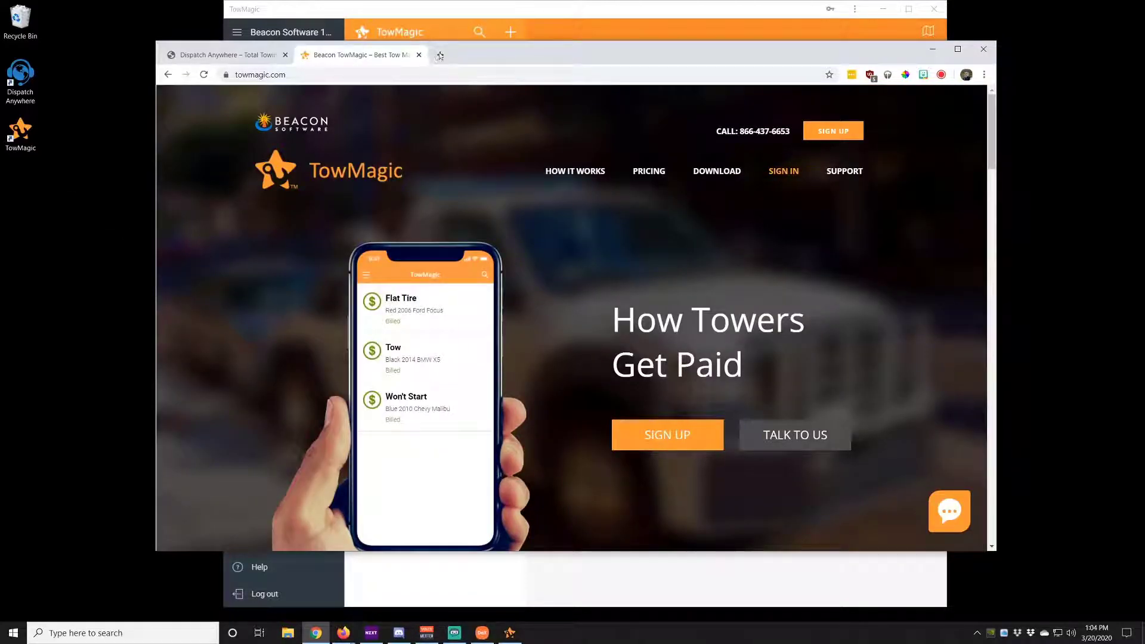
pyautogui.click(440, 55)
pyautogui.click(552, 55)
# Minimize Chrome and make the TowMagic app window shorter and wider
pyautogui.click(932, 49)
pyautogui.moveTo(691, 1); pyautogui.dragTo(662, 26)
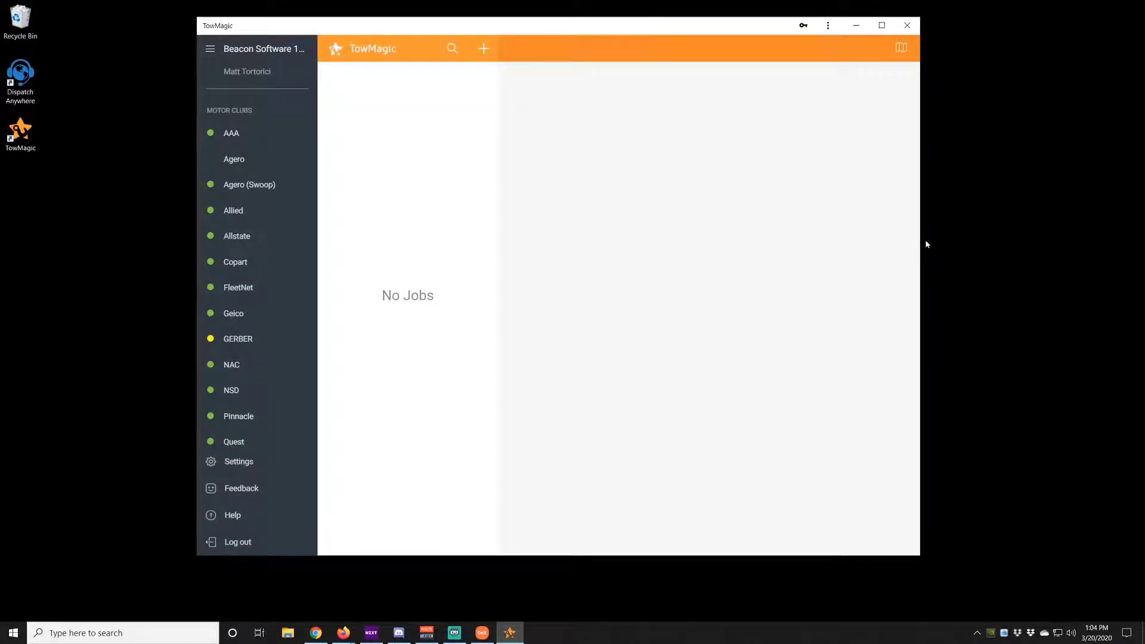
pyautogui.moveTo(920, 240); pyautogui.dragTo(1035, 247)
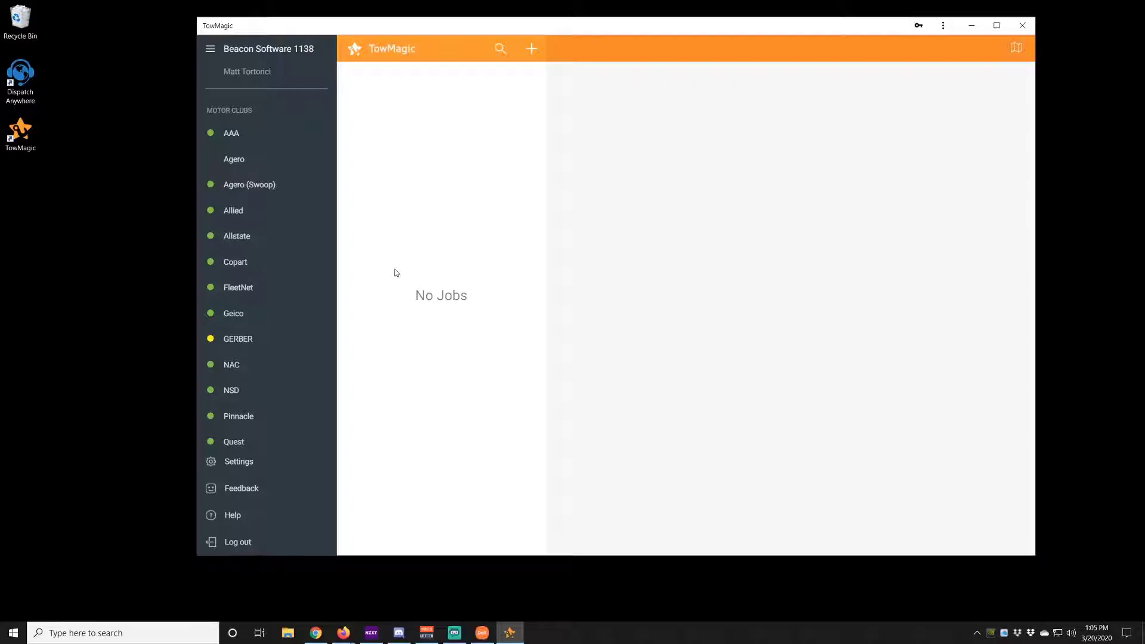
# Launch the Admin Portal from TowMagic Settings and bring its Firefox window into view
pyautogui.click(242, 463)
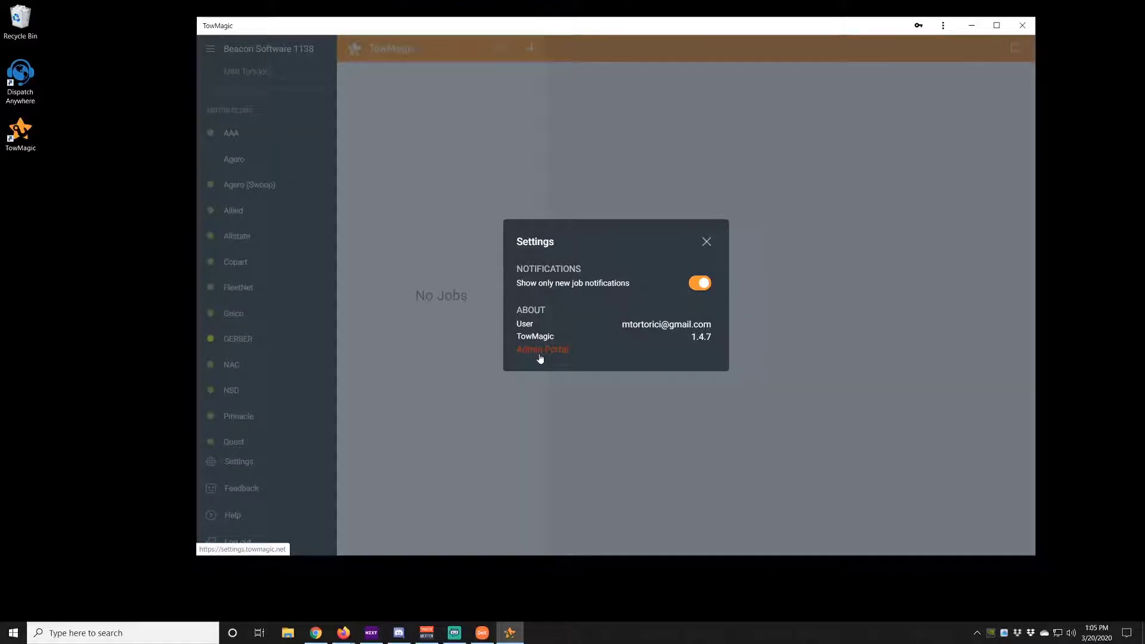
pyautogui.click(709, 246)
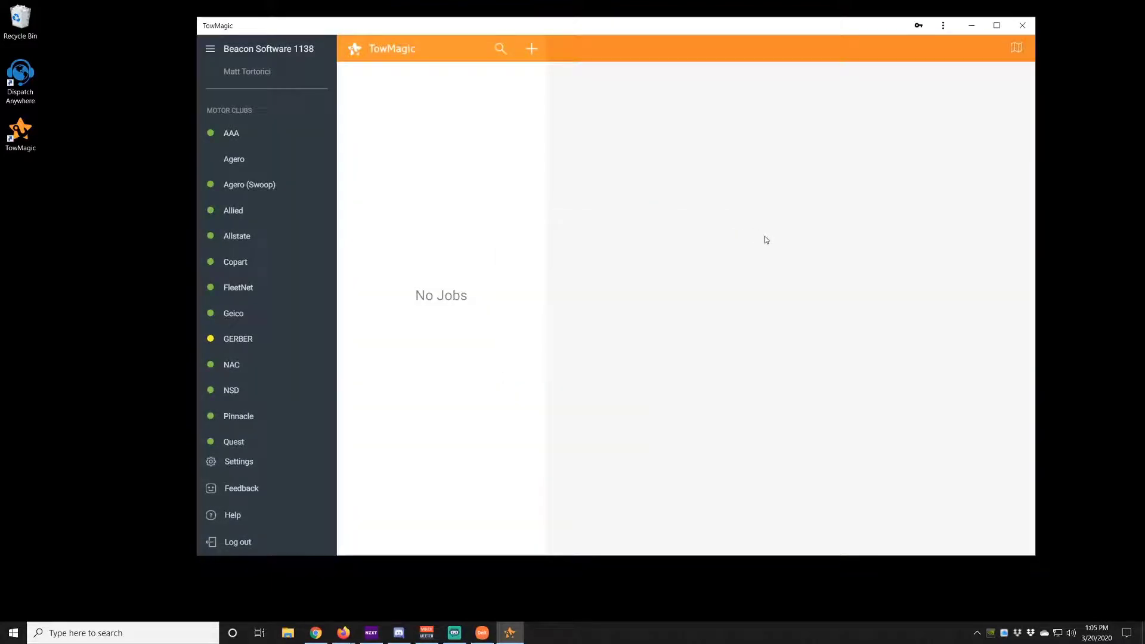
pyautogui.click(344, 623)
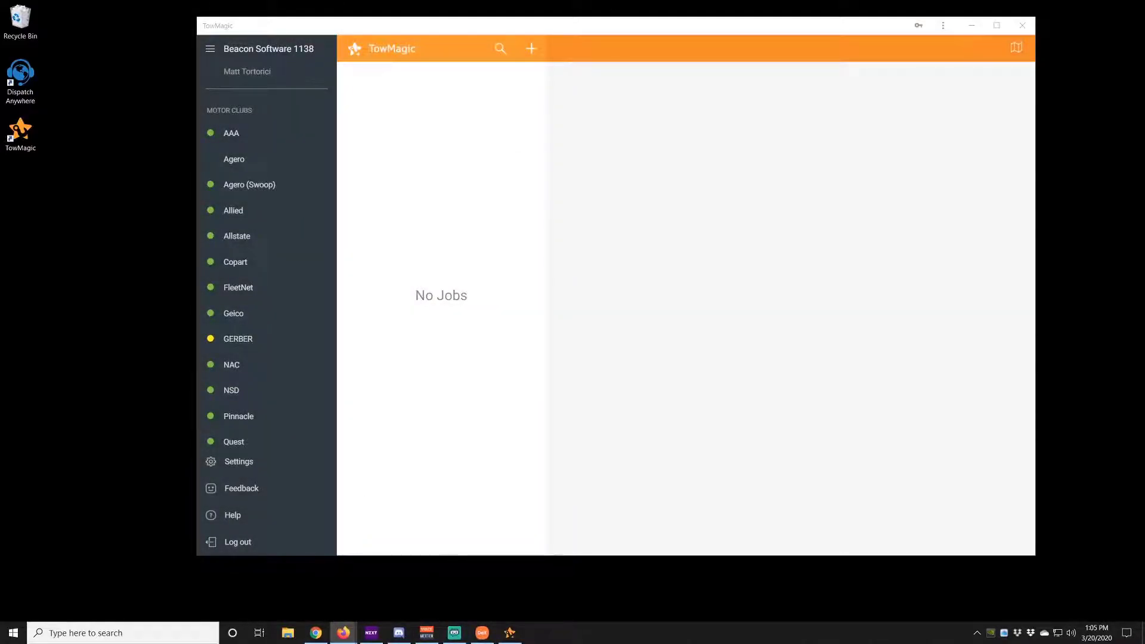
pyautogui.moveTo(0, 253); pyautogui.dragTo(114, 225)
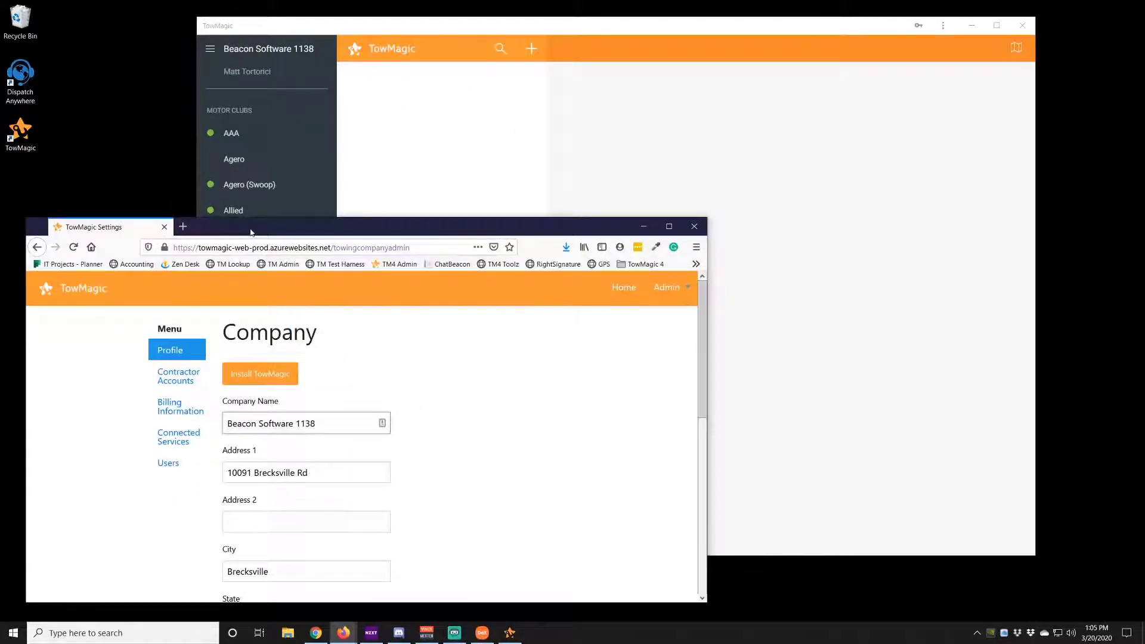
pyautogui.moveTo(250, 232); pyautogui.dragTo(414, 109)
# Maximize the Company settings window and tick Enable Job Timeout Reminders
pyautogui.click(830, 102)
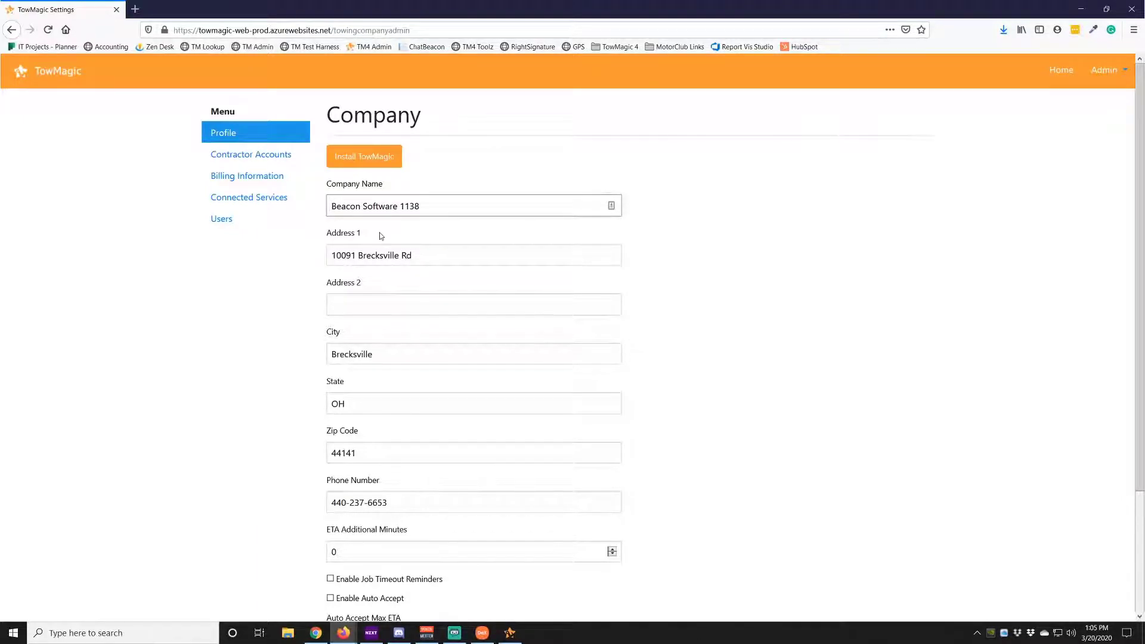
pyautogui.scroll(-3, 381, 235)
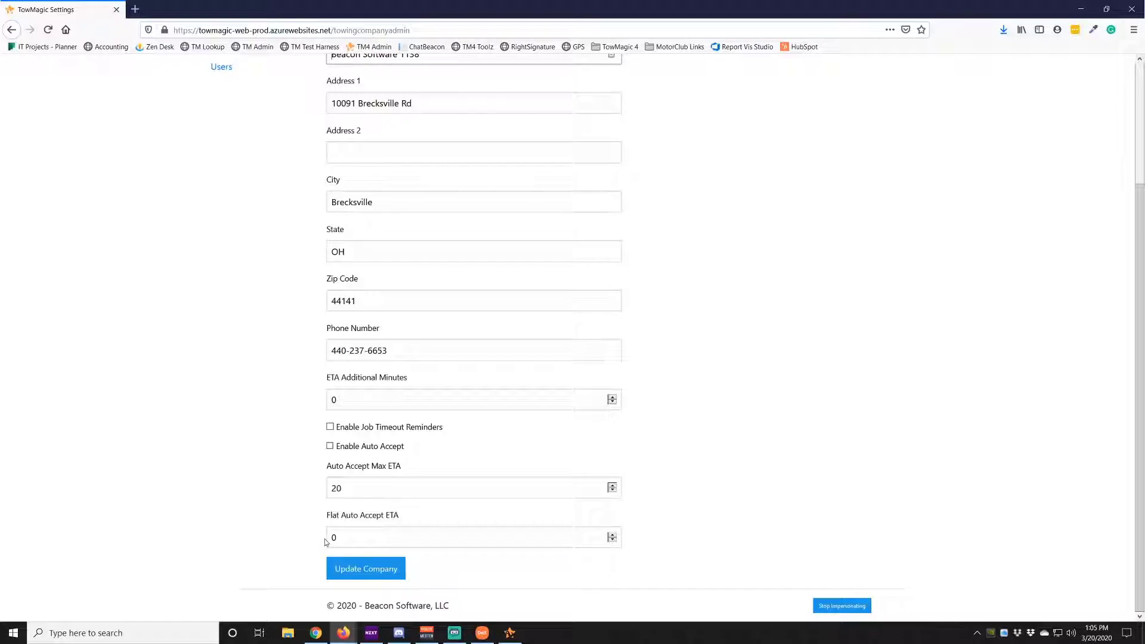
pyautogui.click(330, 426)
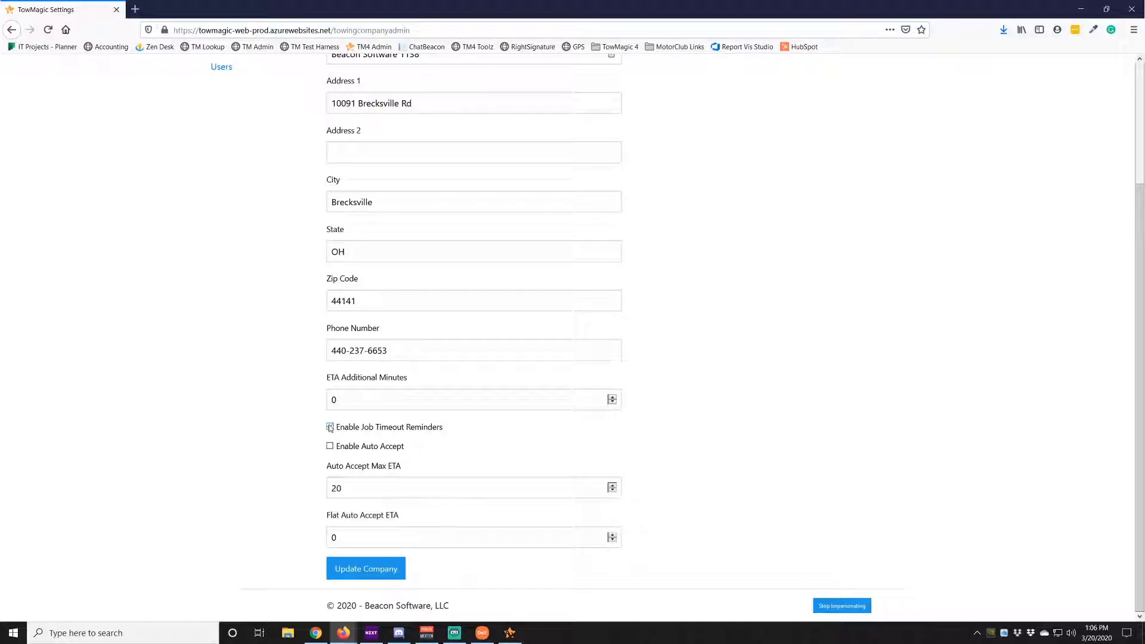
pyautogui.click(329, 427)
# Tick Auto Accept and enter 0 for Auto Accept Max ETA and Flat Auto Accept ETA
pyautogui.click(330, 446)
pyautogui.doubleClick(334, 487)
pyautogui.write('0')
pyautogui.press('Tab')
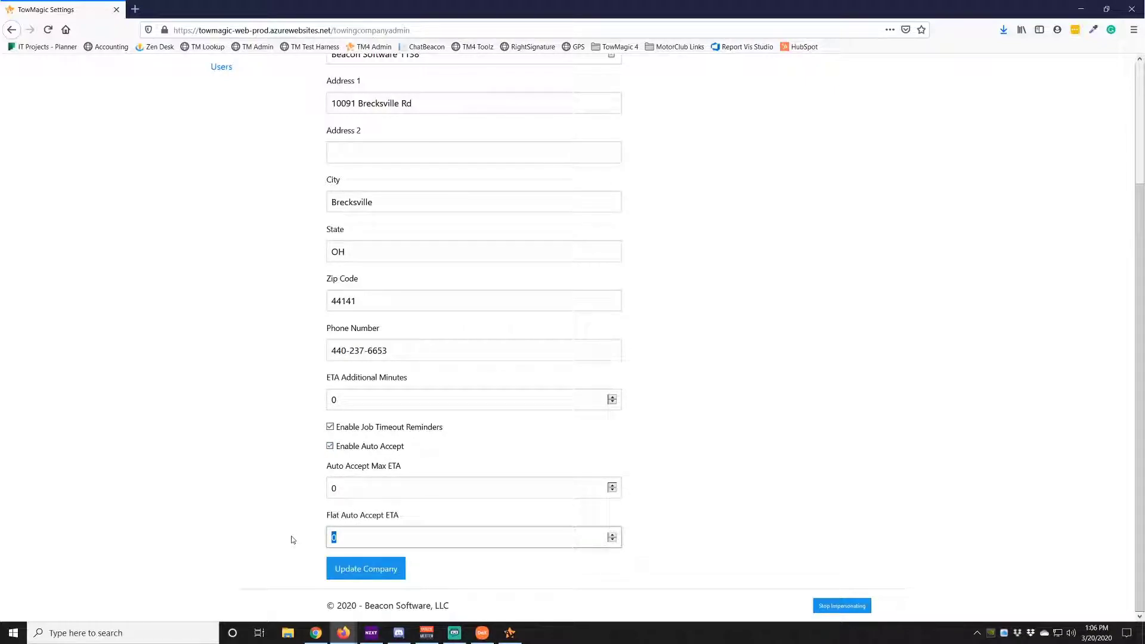
pyautogui.write('45')
pyautogui.moveTo(344, 537); pyautogui.dragTo(319, 543)
pyautogui.write('0')
# Set Auto Accept Max ETA to 30 and ETA Additional Minutes to 15
pyautogui.click(348, 488)
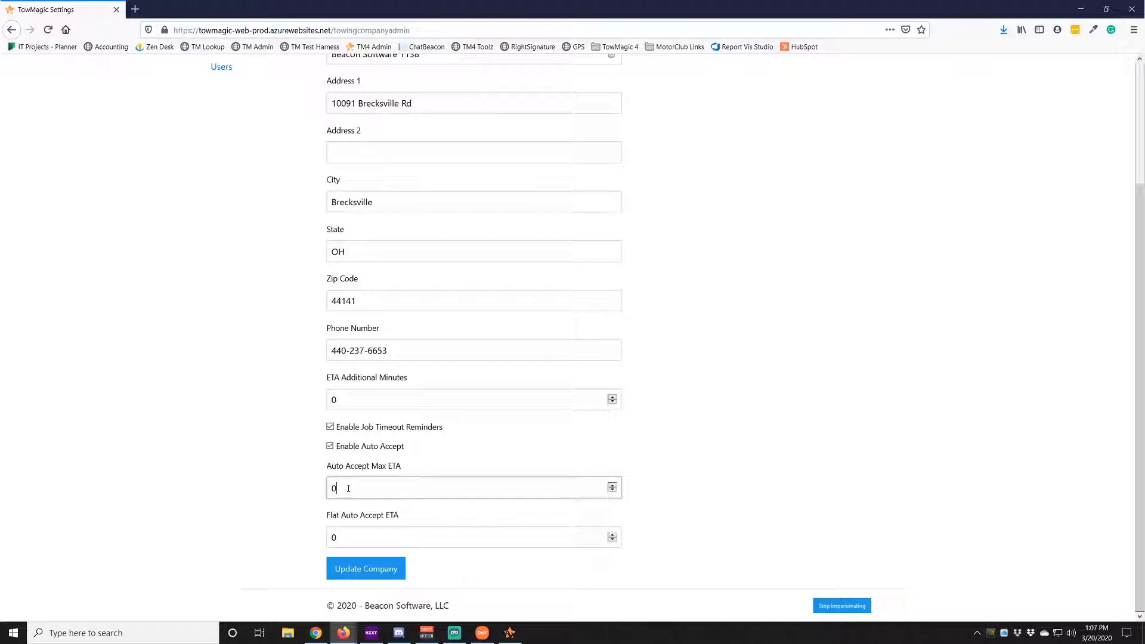
pyautogui.press('BackSpace')
pyautogui.write('30')
pyautogui.click(351, 401)
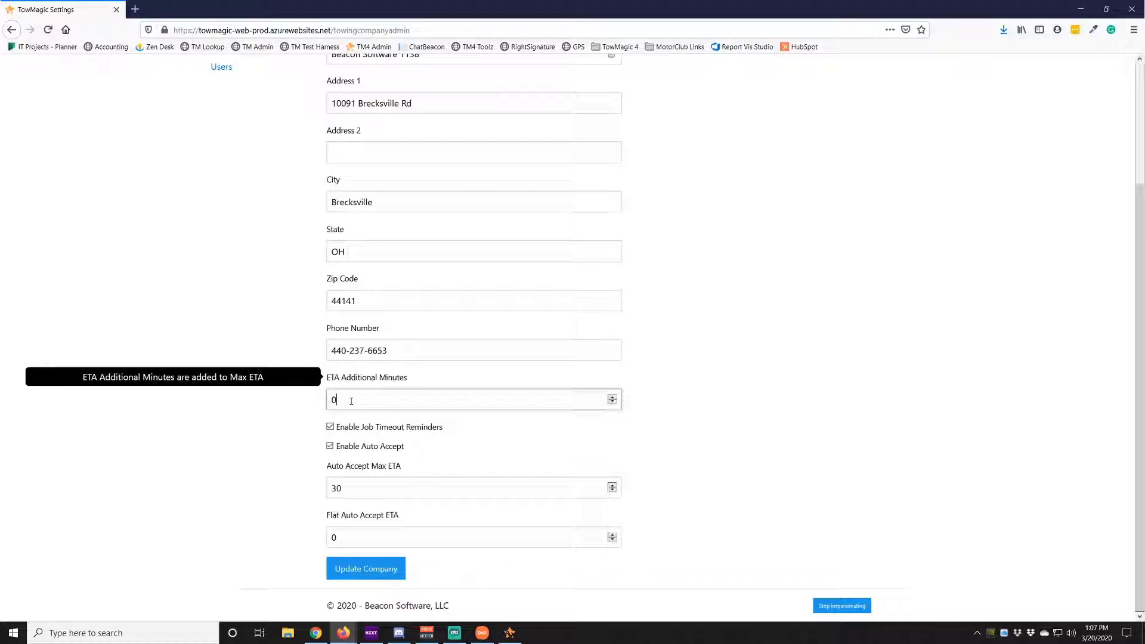
pyautogui.press('BackSpace')
pyautogui.write('15')
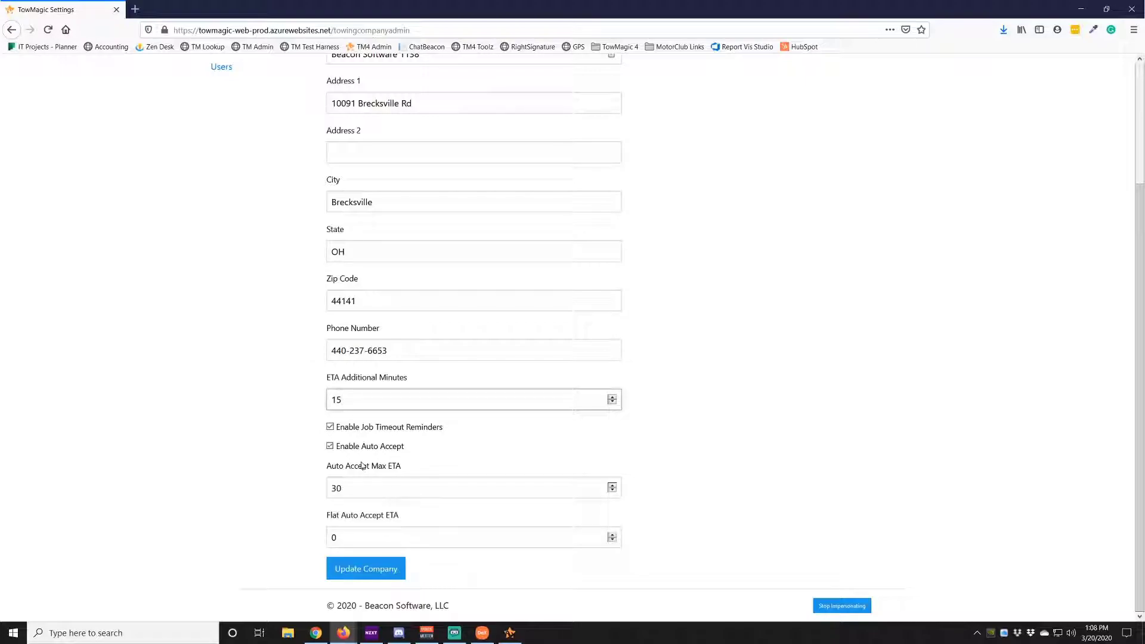
# Turn Auto Accept back off and minimize Firefox to reveal the TowMagic app
pyautogui.click(362, 491)
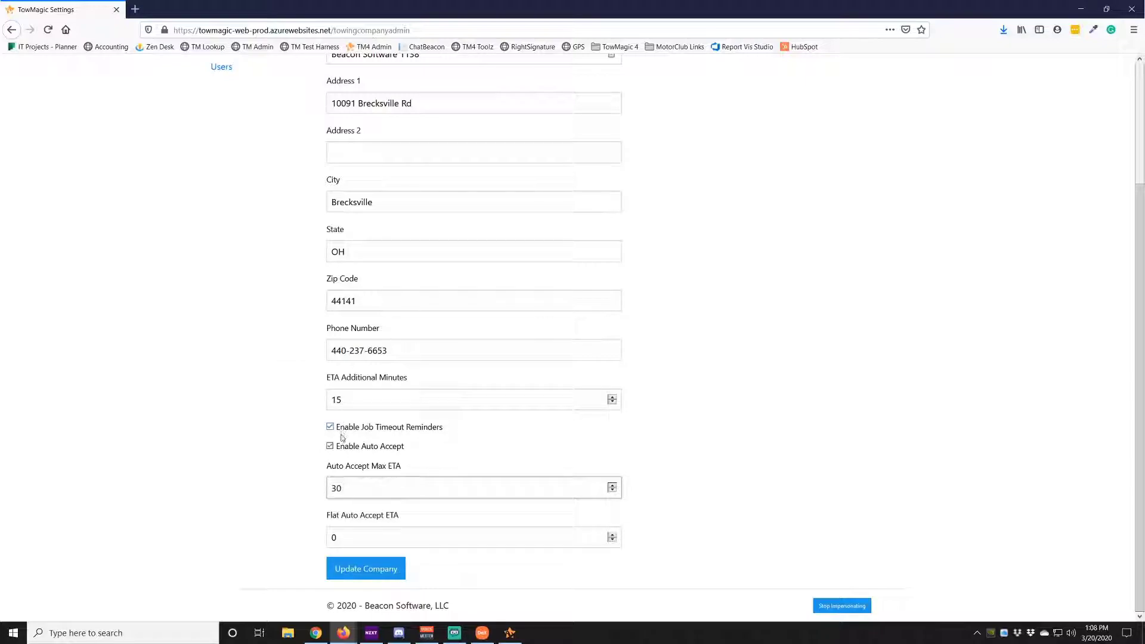
pyautogui.click(331, 448)
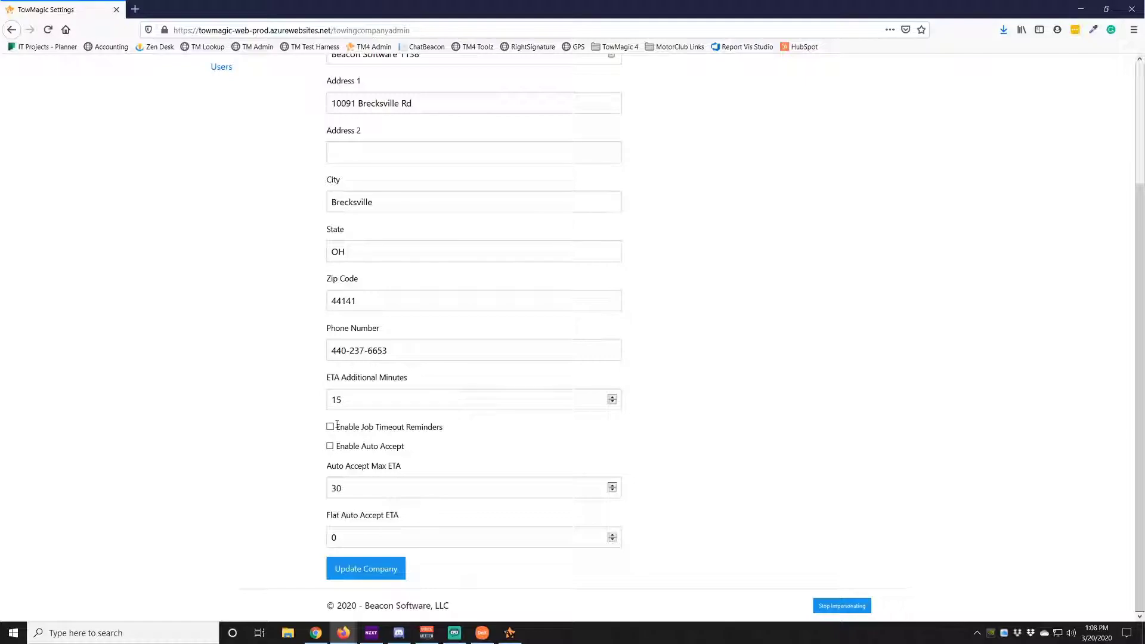
pyautogui.scroll(3, 336, 424)
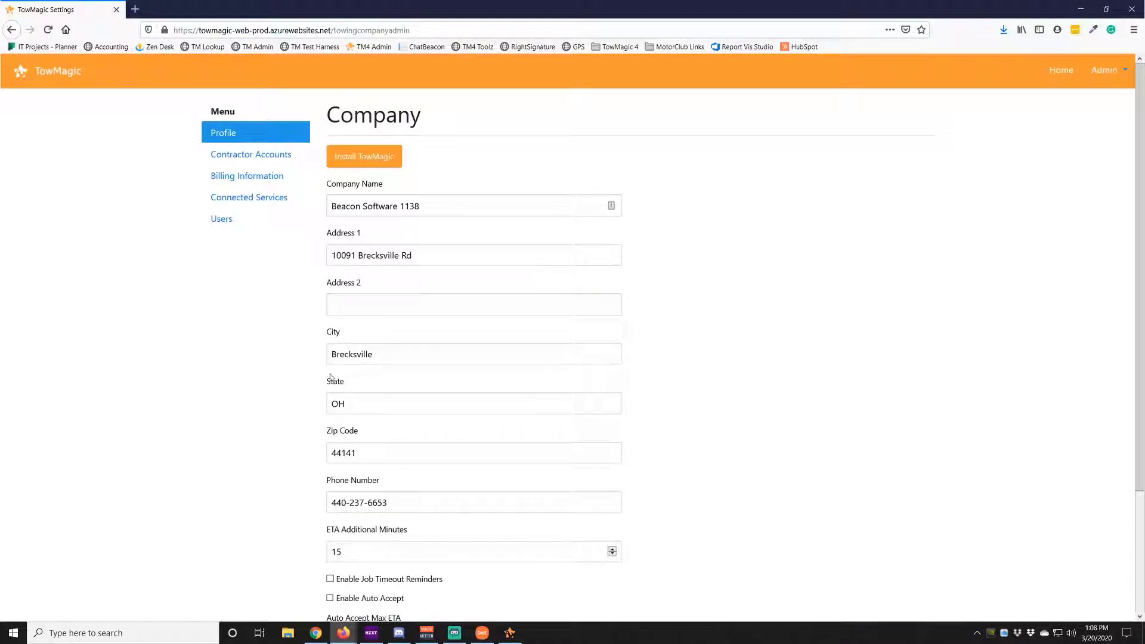
pyautogui.scroll(-3, 302, 369)
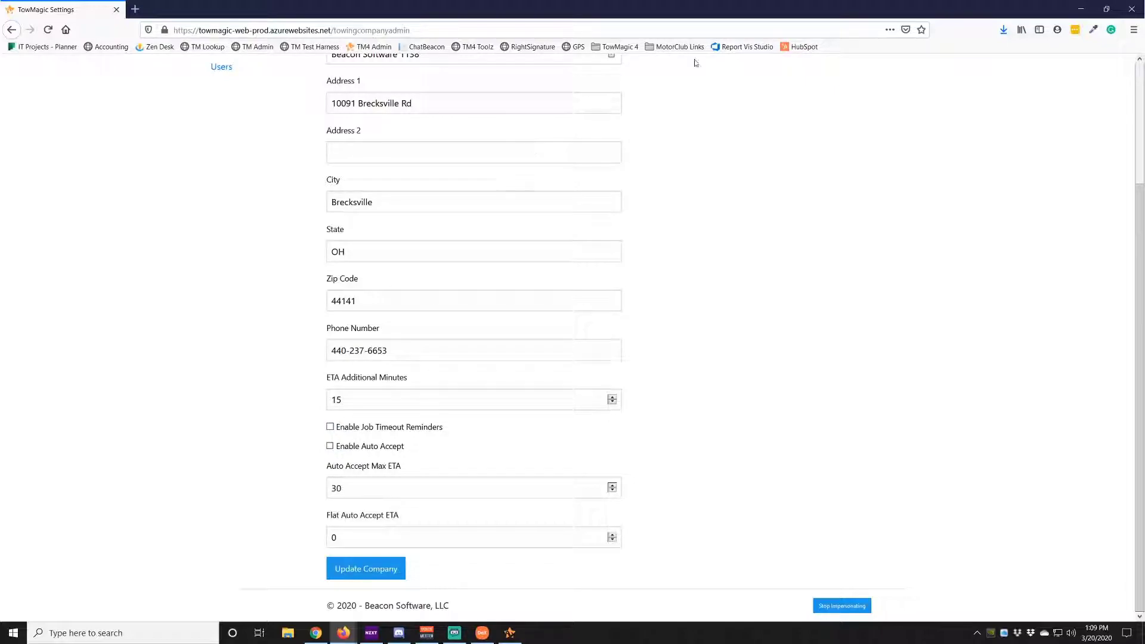
pyautogui.click(1081, 9)
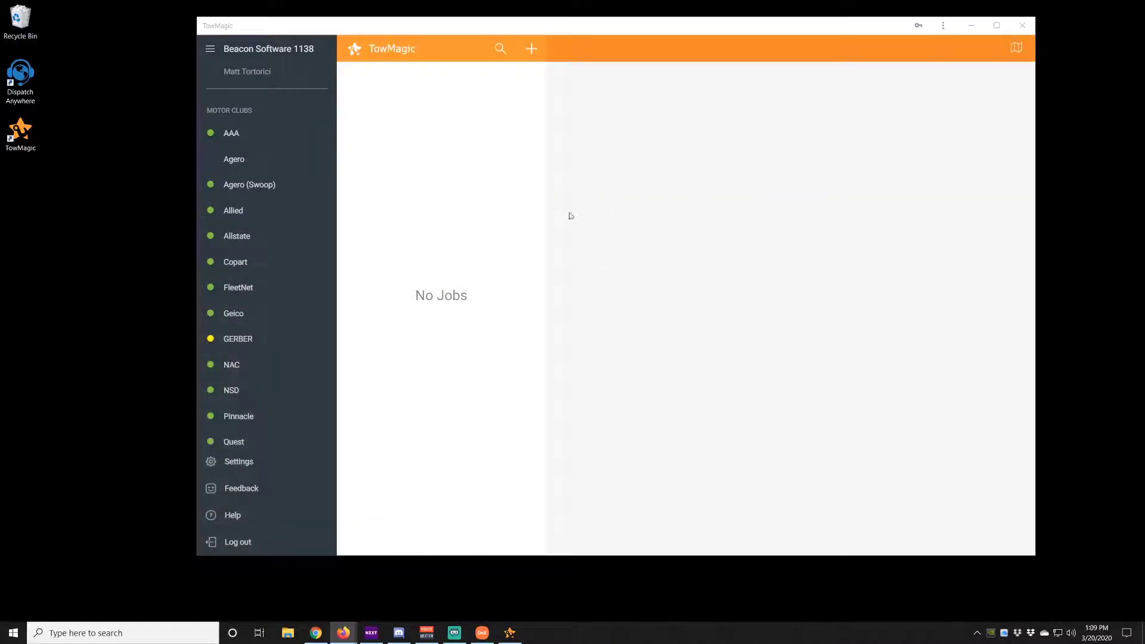
# Hide TowMagic, unlock and maximize the Samsung DeX desktop, and launch Play Store
pyautogui.click(971, 28)
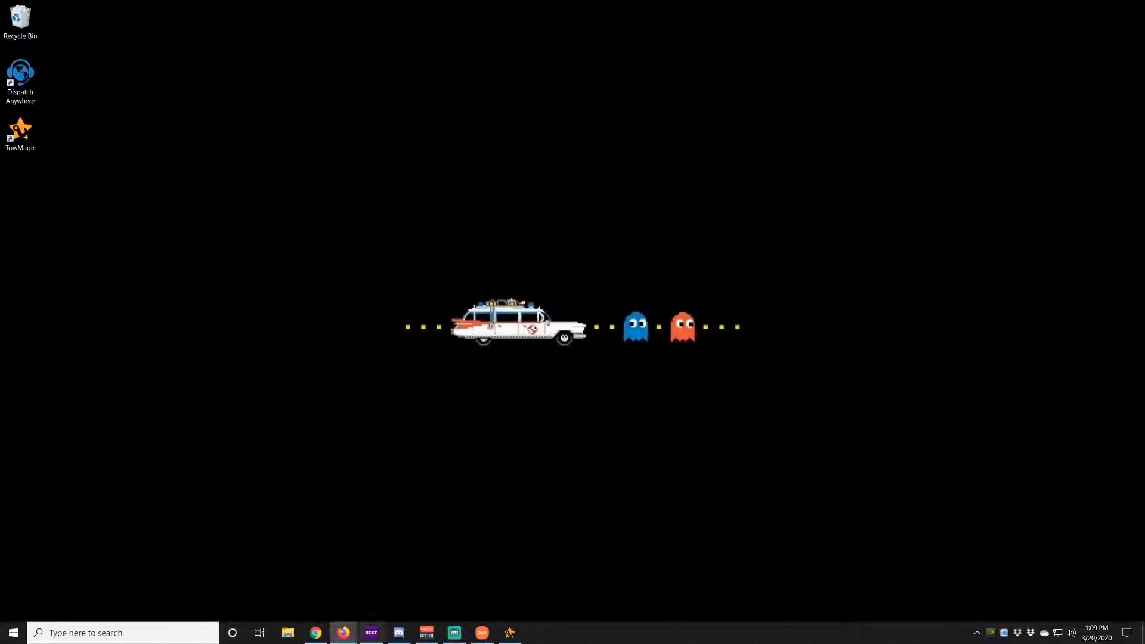
pyautogui.click(483, 630)
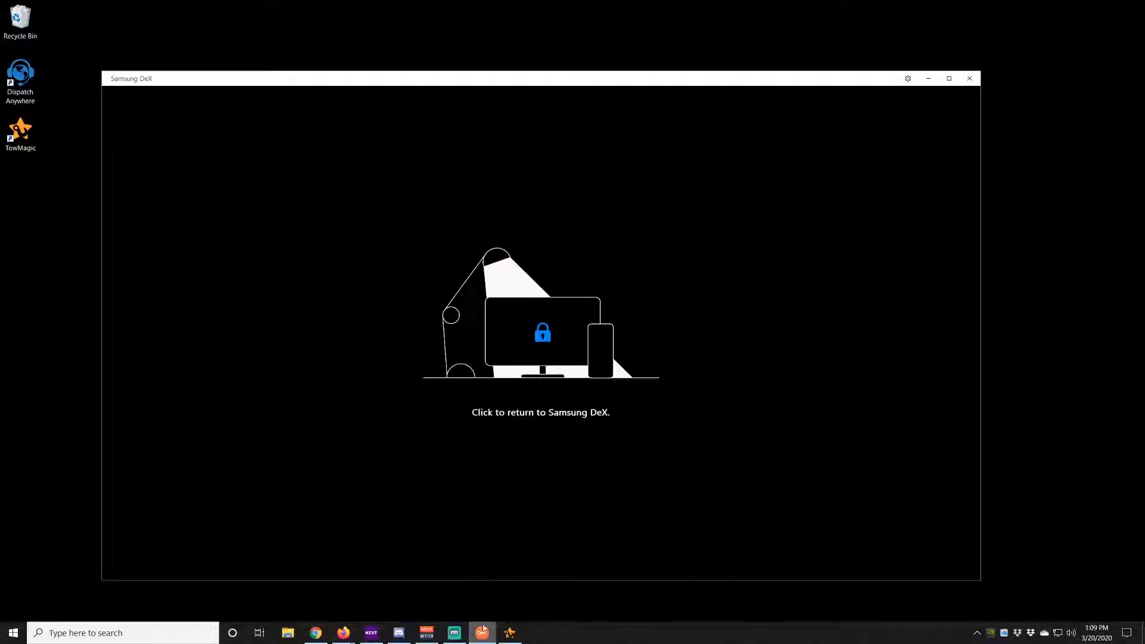
pyautogui.click(506, 441)
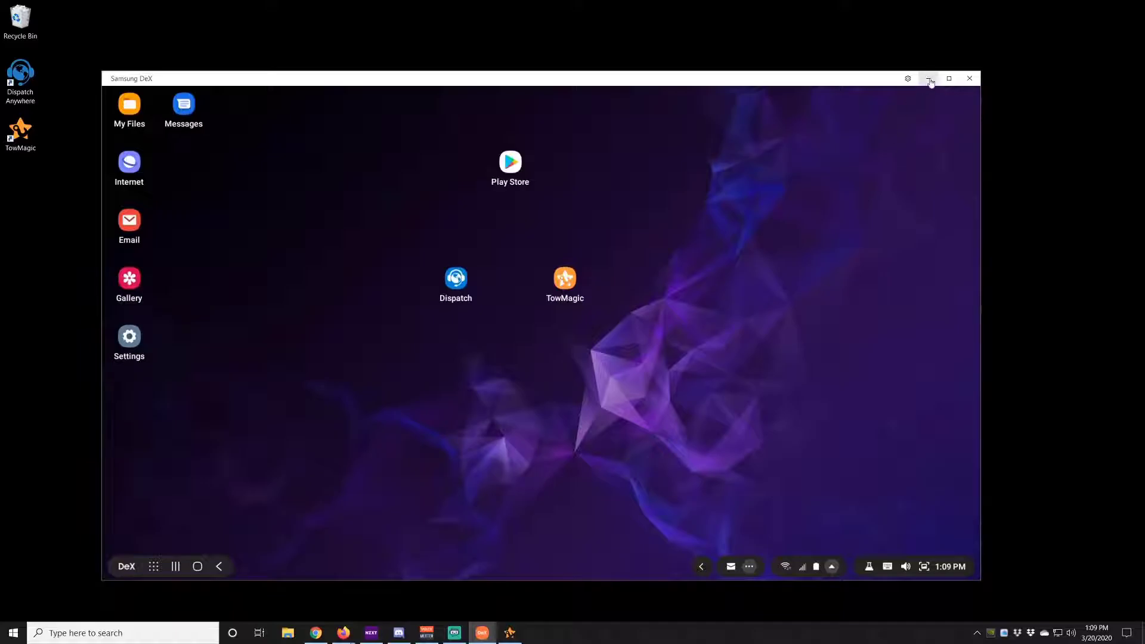
pyautogui.click(948, 78)
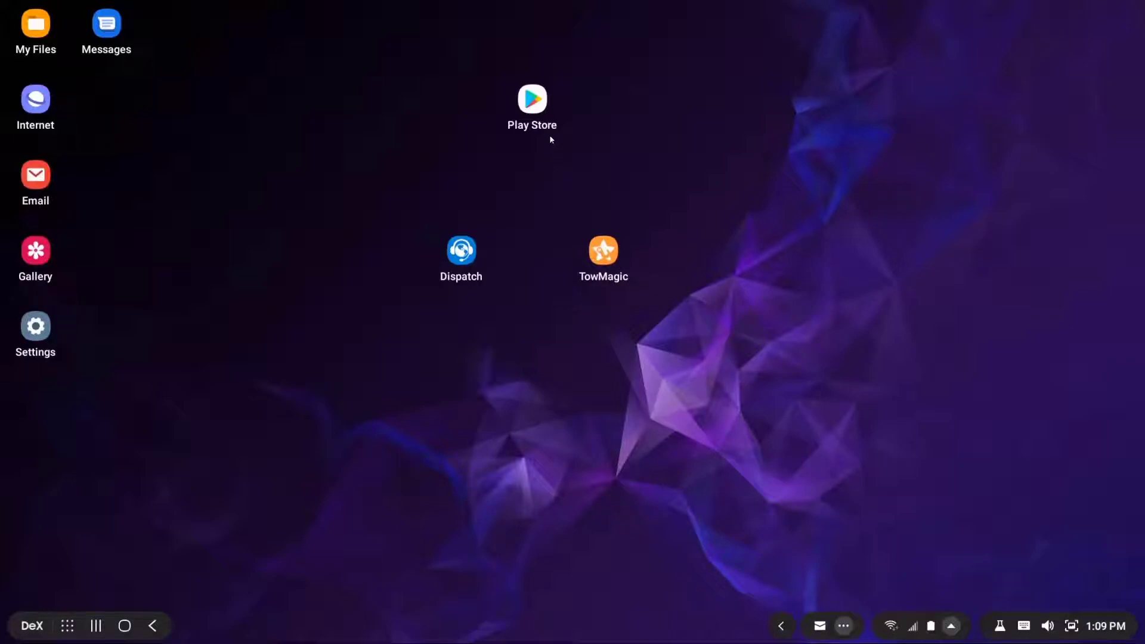
pyautogui.doubleClick(538, 113)
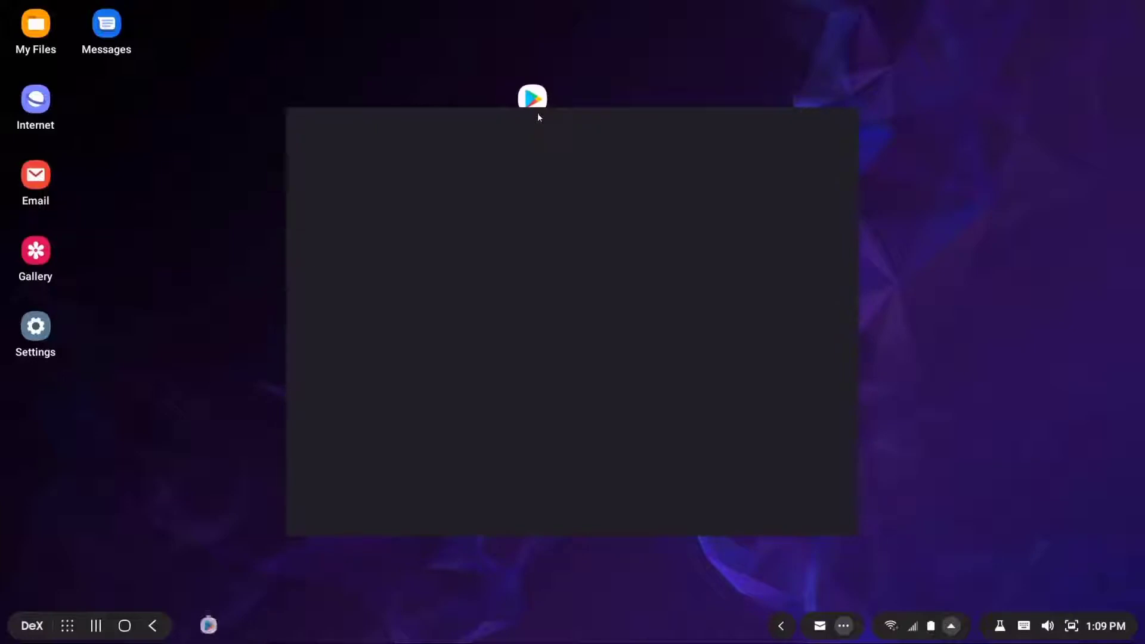
# Search the Play Store for 'dispatch anywhere', confirm the Beacon Software apps are installed, then close it
pyautogui.click(494, 151)
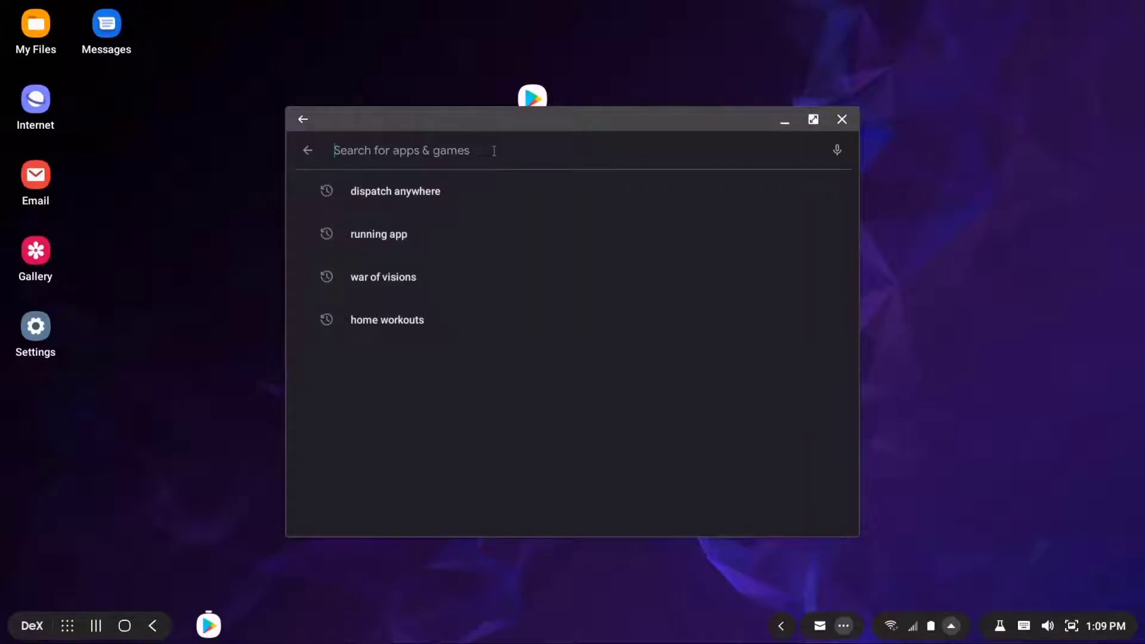
pyautogui.write('disp')
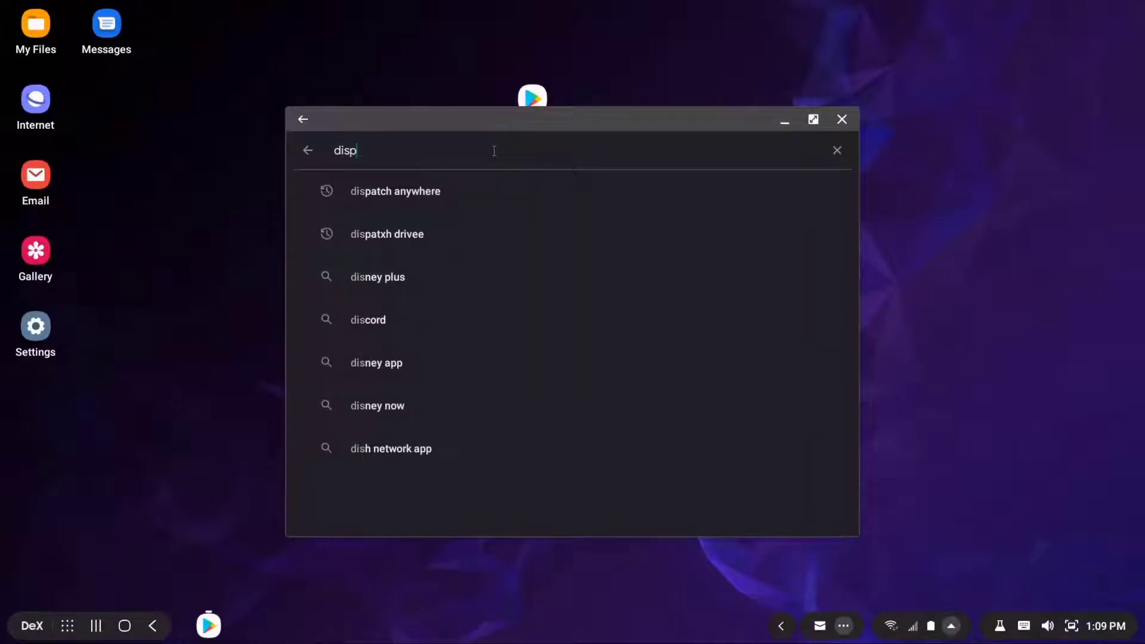
pyautogui.write('atch anywhere')
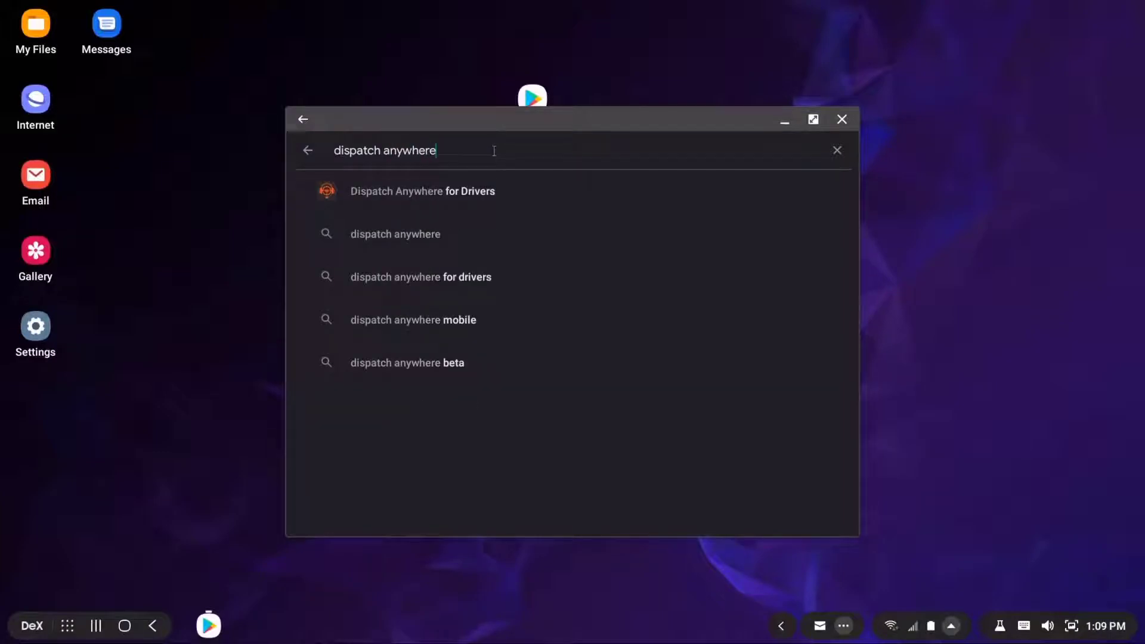
pyautogui.press('Return')
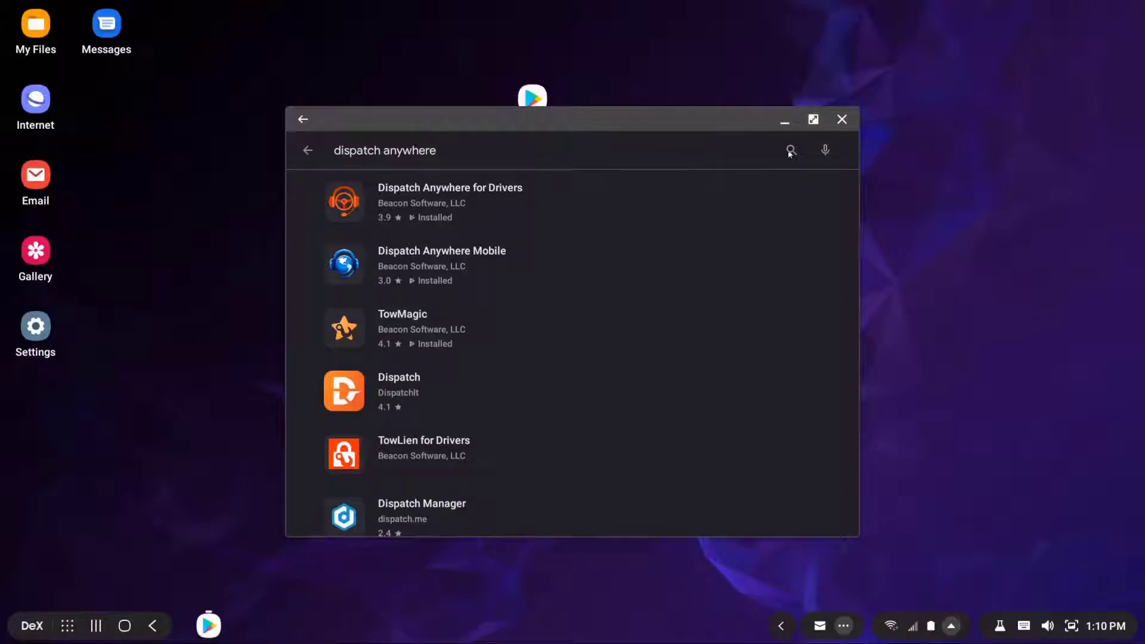
pyautogui.click(843, 120)
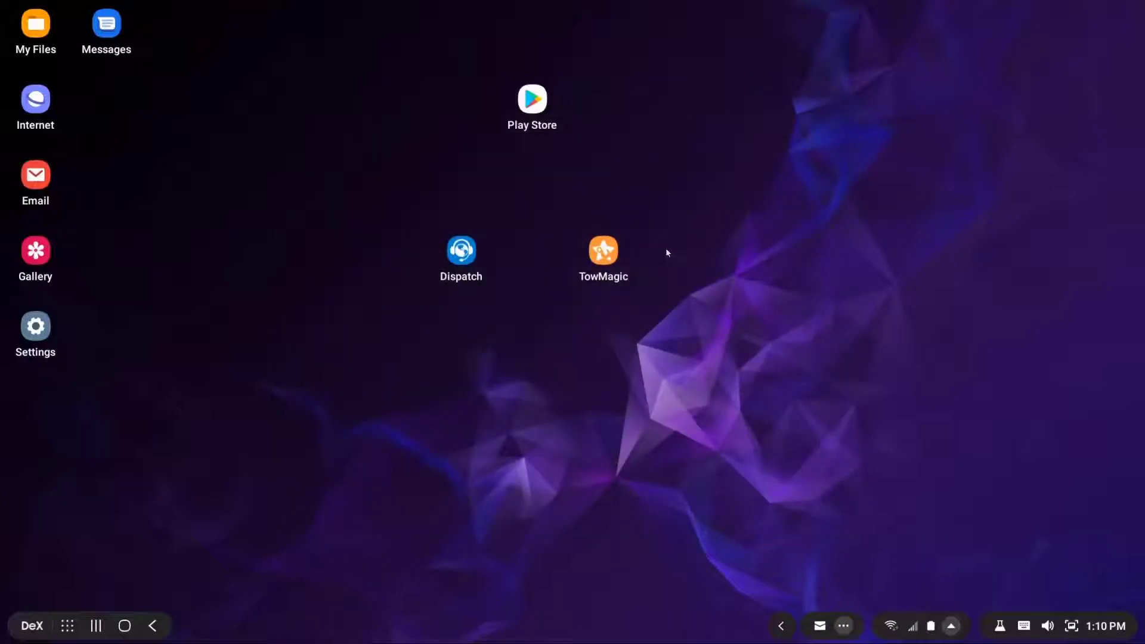
# Launch TowMagic, sign in with the Samsung Pass saved password, and move and enlarge its window
pyautogui.doubleClick(599, 255)
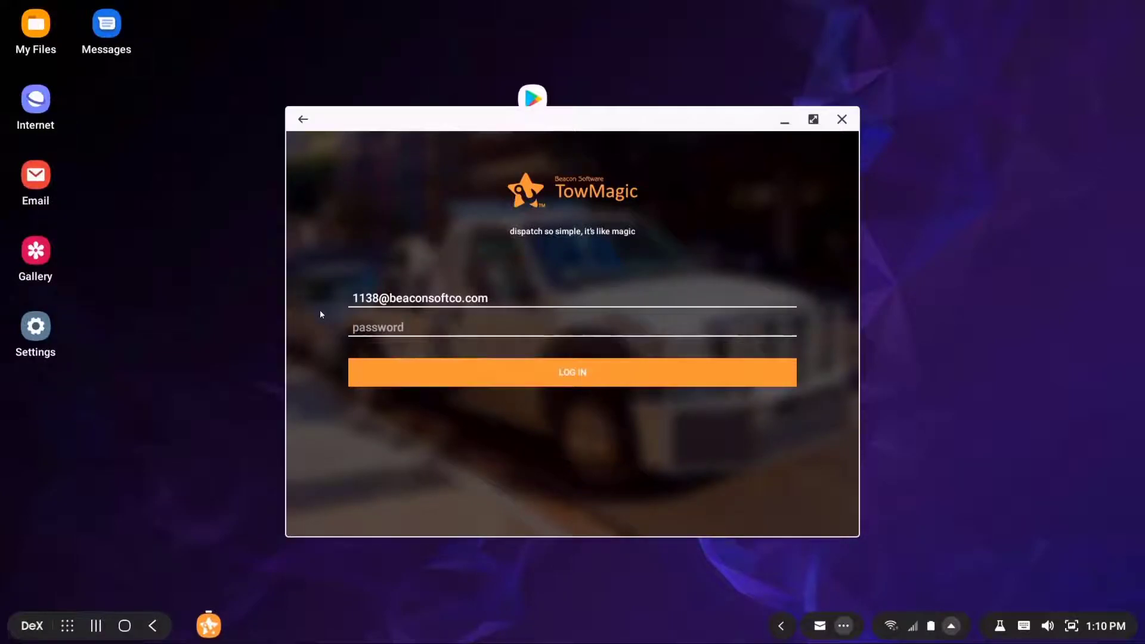
pyautogui.click(477, 298)
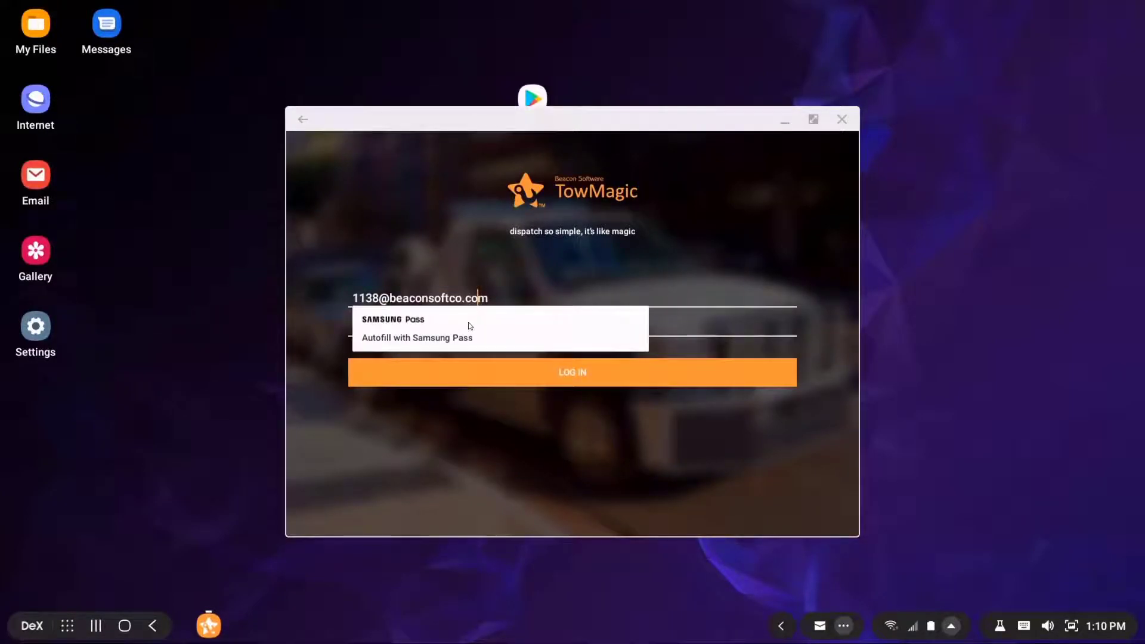
pyautogui.click(471, 326)
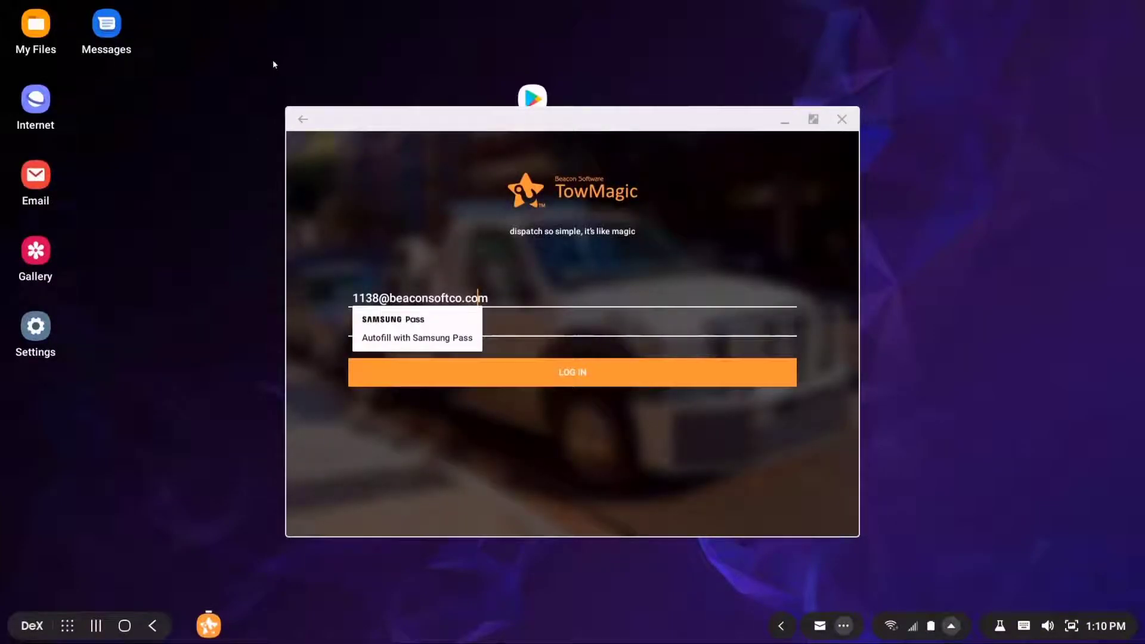
pyautogui.click(392, 345)
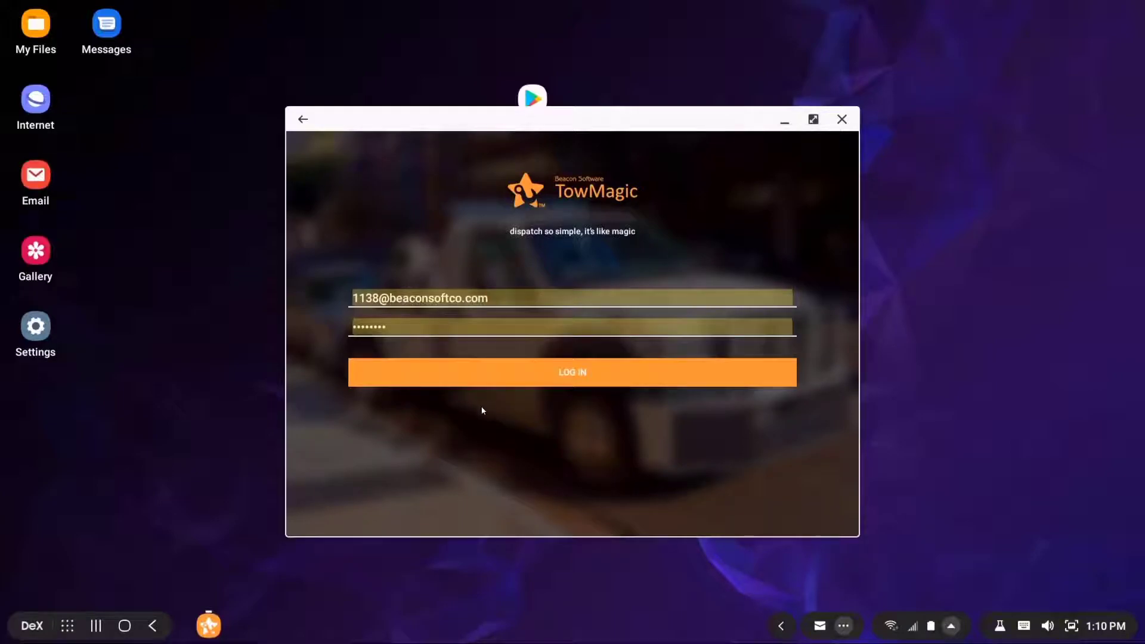
pyautogui.click(536, 388)
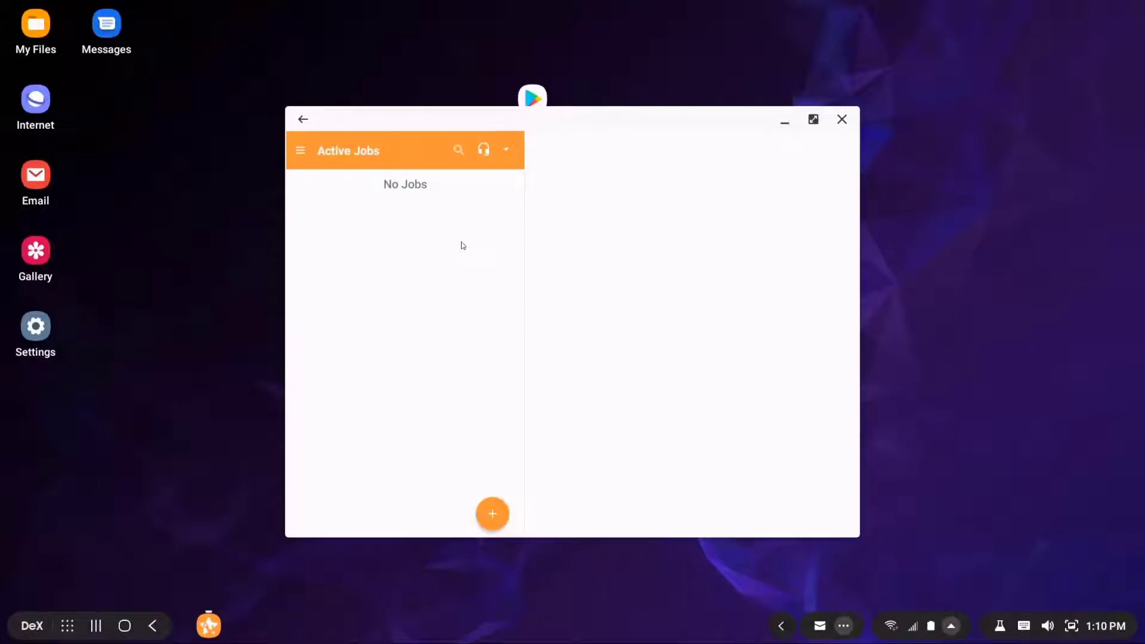
pyautogui.moveTo(520, 109); pyautogui.dragTo(470, 90)
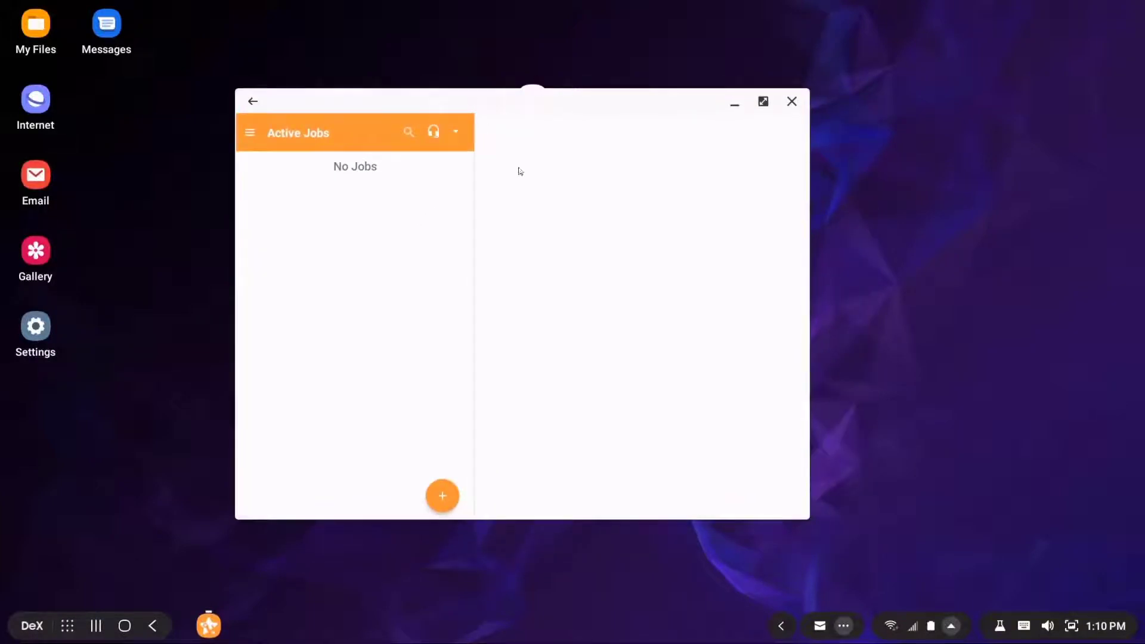
pyautogui.moveTo(807, 521); pyautogui.dragTo(881, 541)
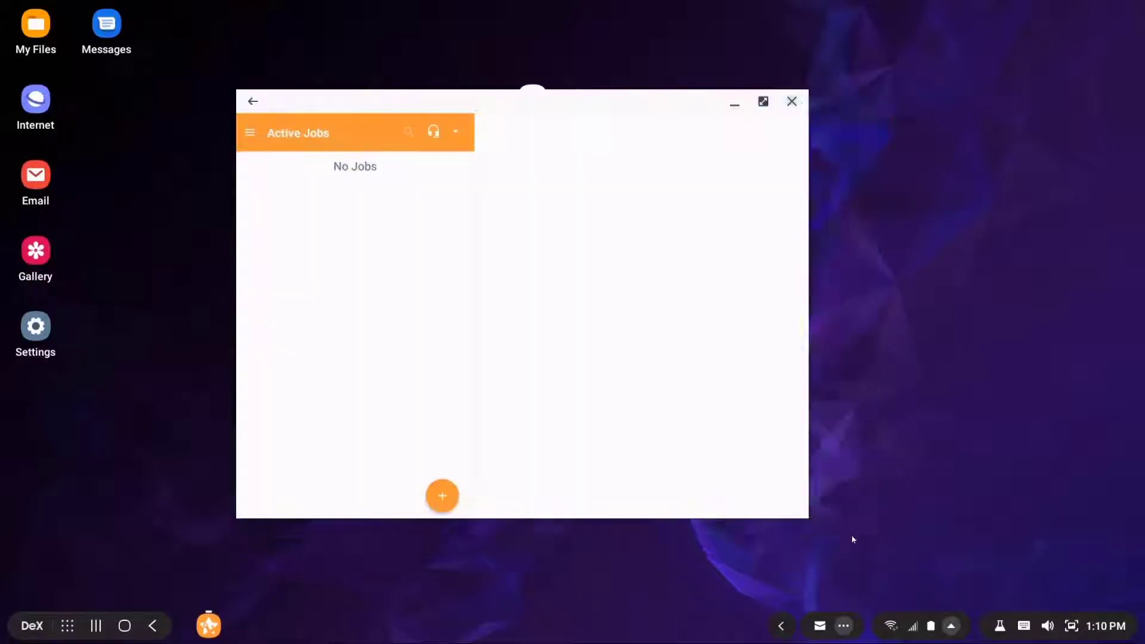
# Log out of TowMagic from its navigation menu, close its window, and launch Dispatch Anywhere
pyautogui.click(251, 132)
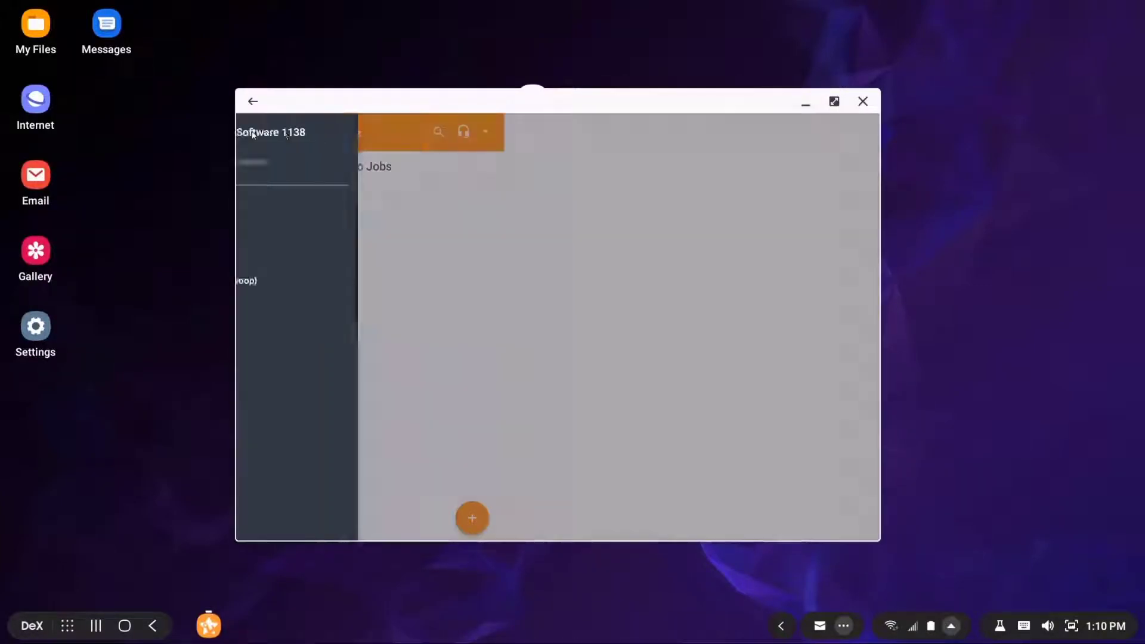
pyautogui.click(502, 294)
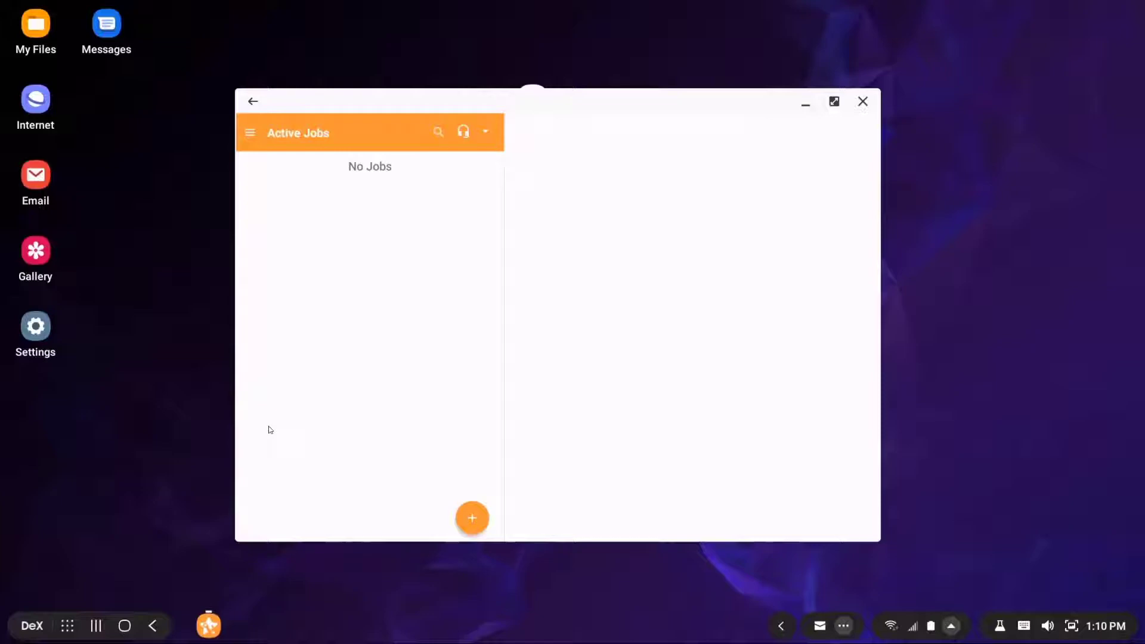
pyautogui.click(249, 133)
pyautogui.click(279, 527)
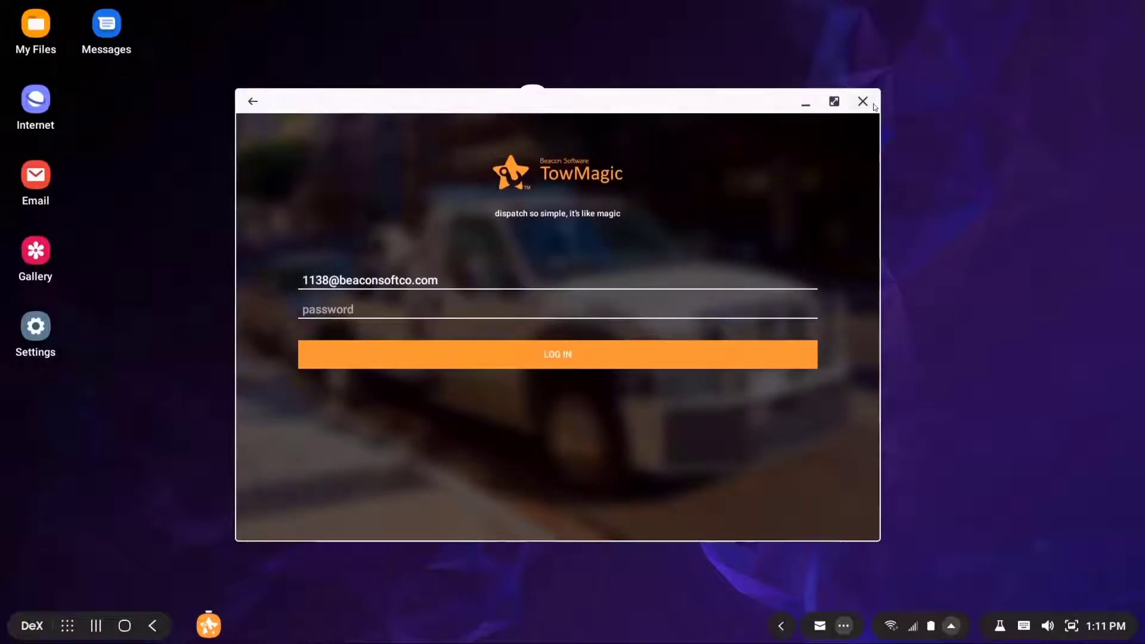
pyautogui.click(865, 101)
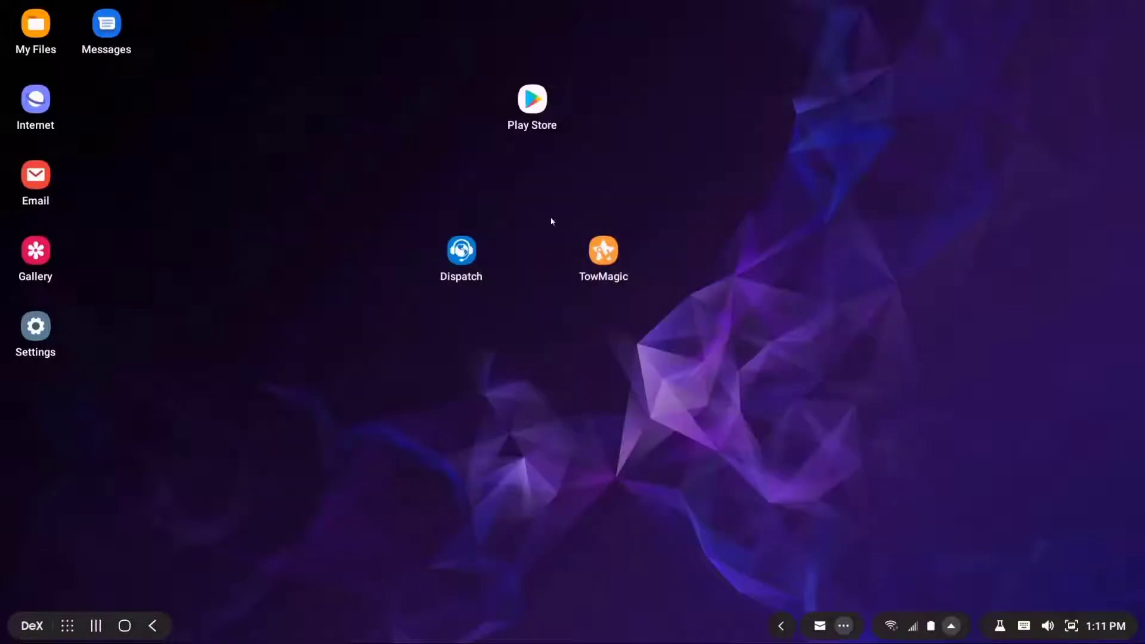
pyautogui.doubleClick(461, 250)
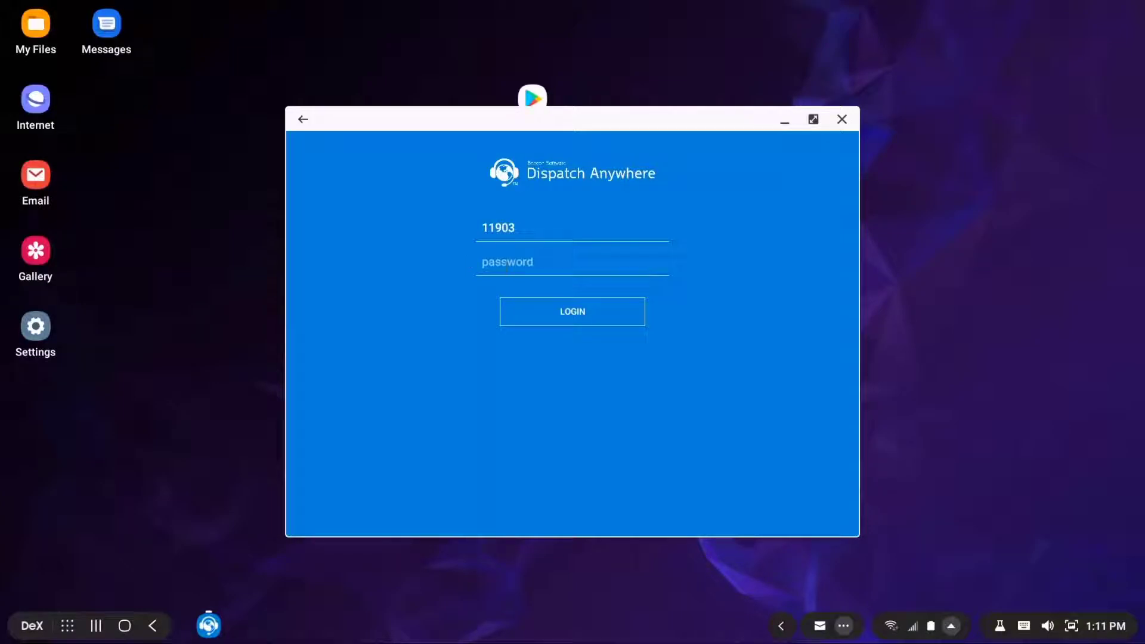
# Sign in to Dispatch Anywhere with the account password, declining to save it
pyautogui.click(507, 264)
pyautogui.write('••••')
pyautogui.press('Return')
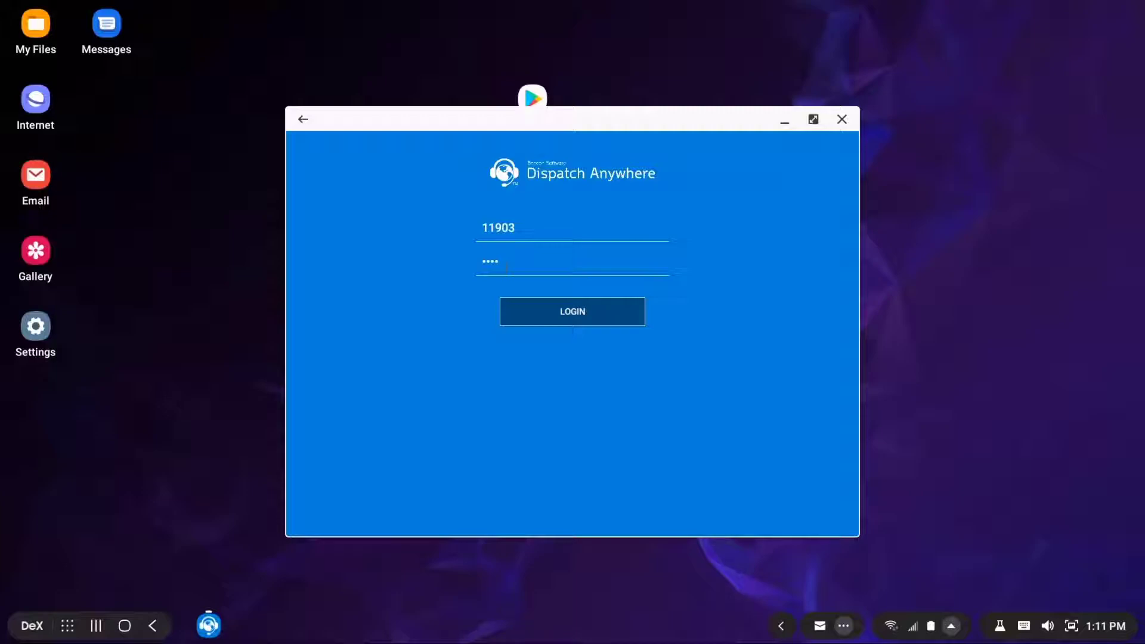
pyautogui.click(580, 322)
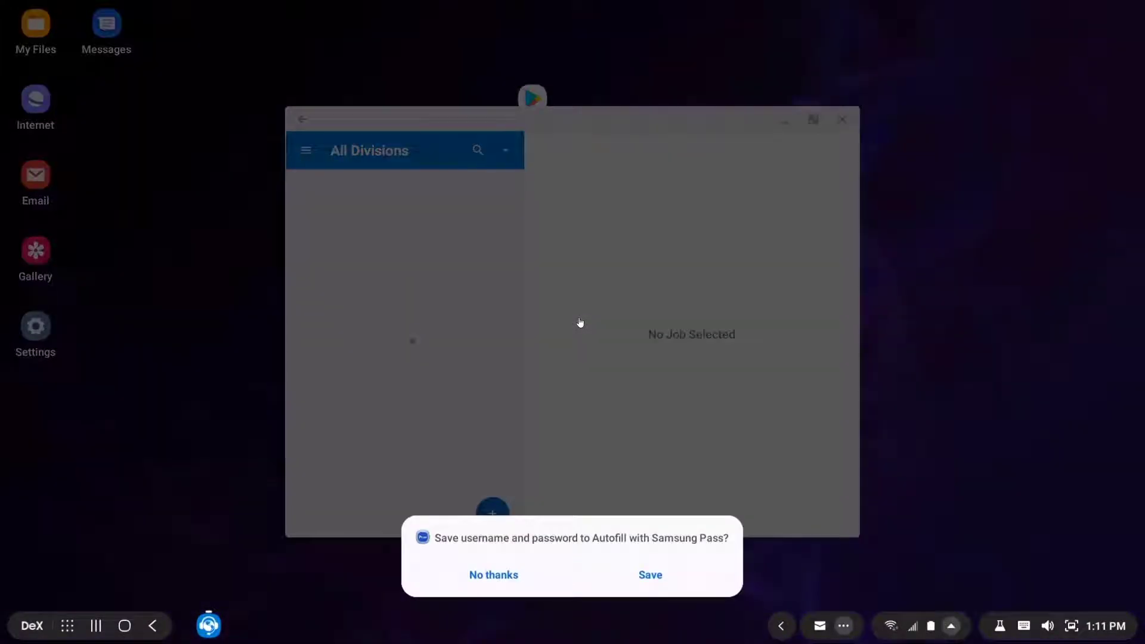
pyautogui.click(475, 576)
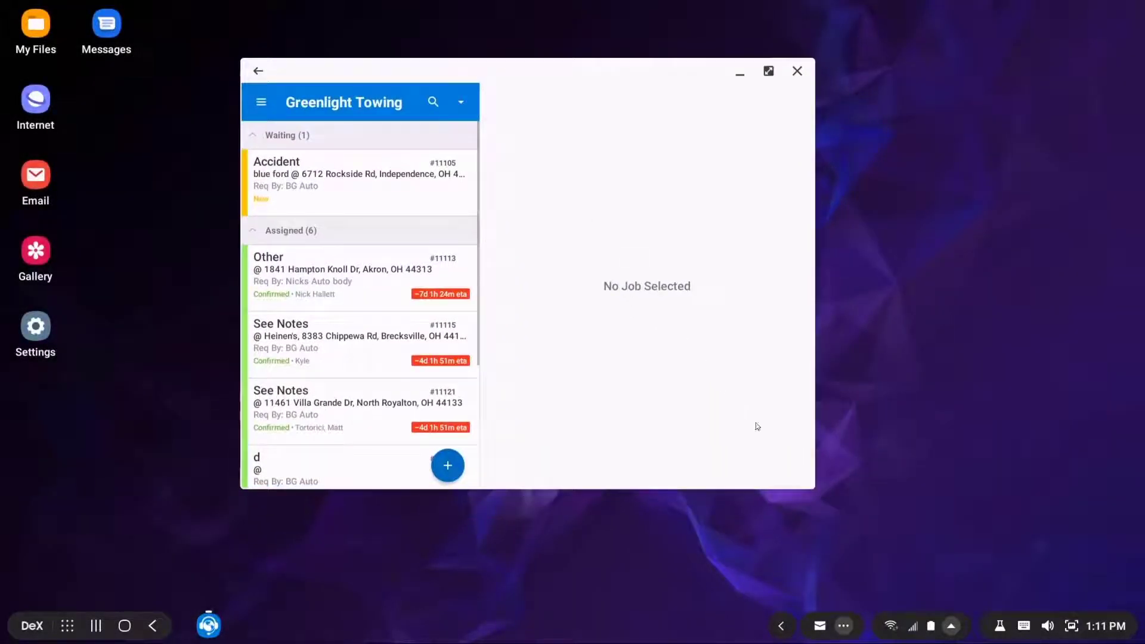
# Preview the Accident #11105 and Other #11113 jobs and enlarge the Dispatch Anywhere window
pyautogui.click(356, 198)
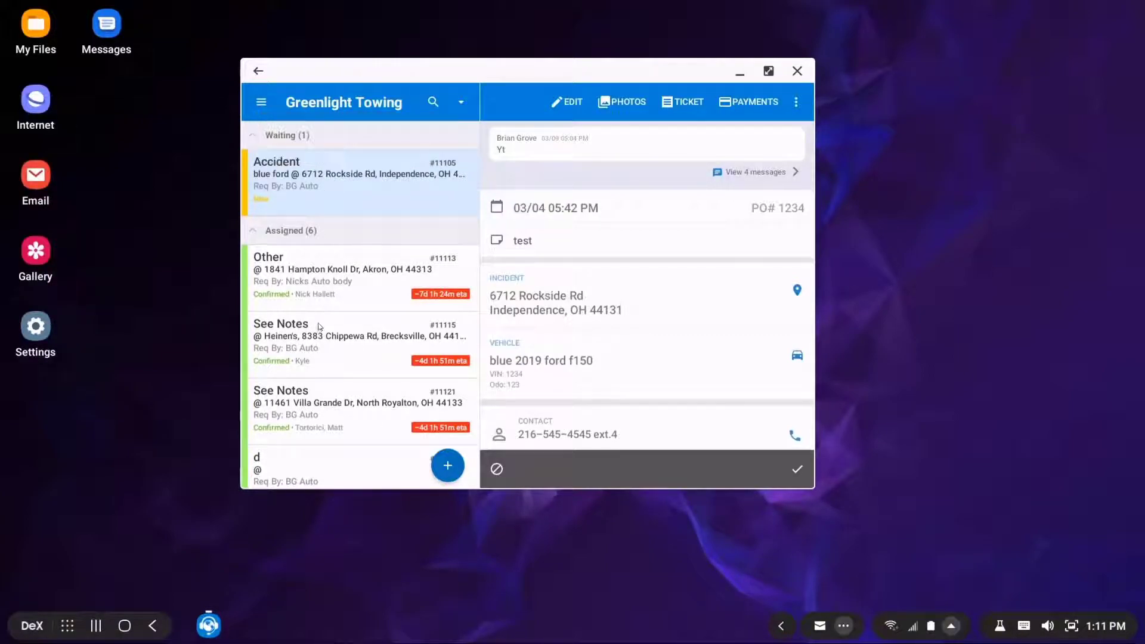
pyautogui.scroll(-5, 320, 322)
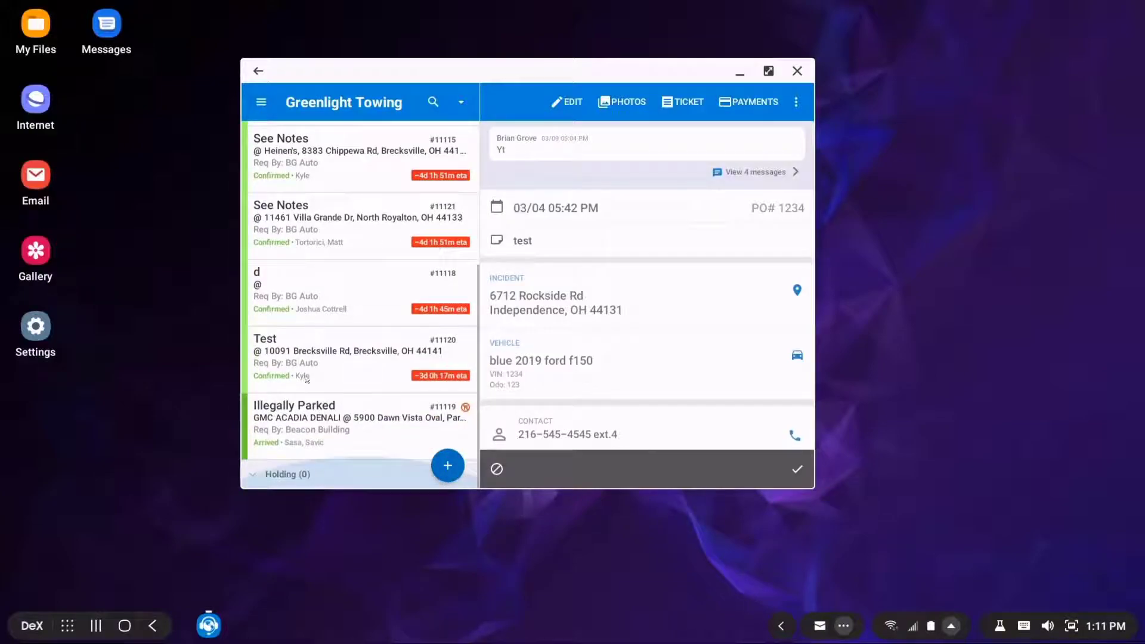
pyautogui.scroll(5, 306, 307)
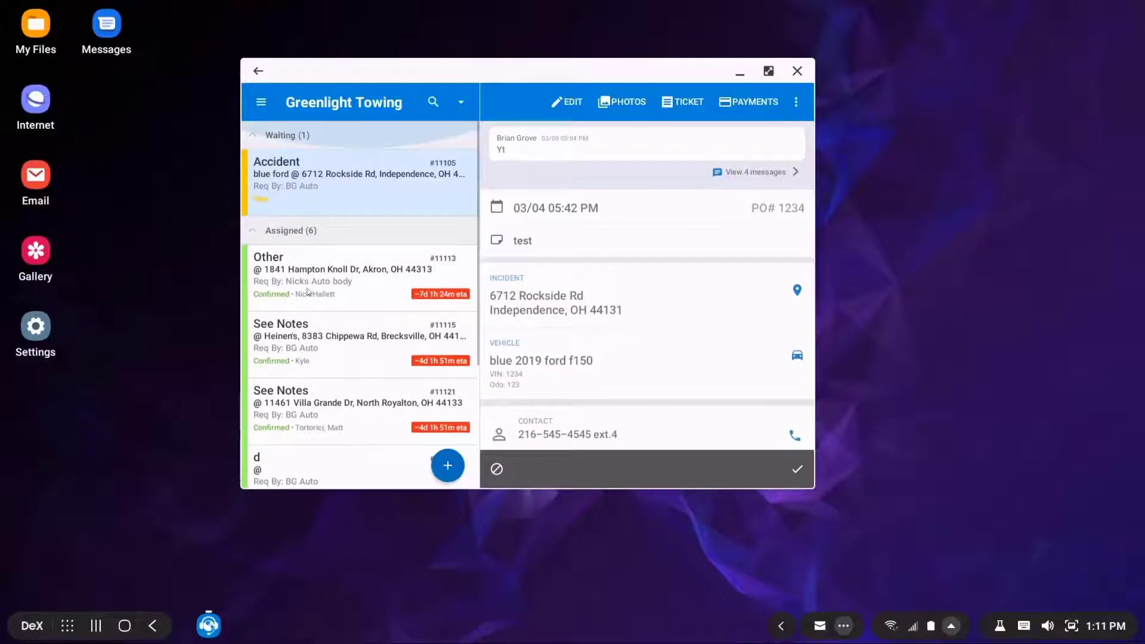
pyautogui.click(307, 307)
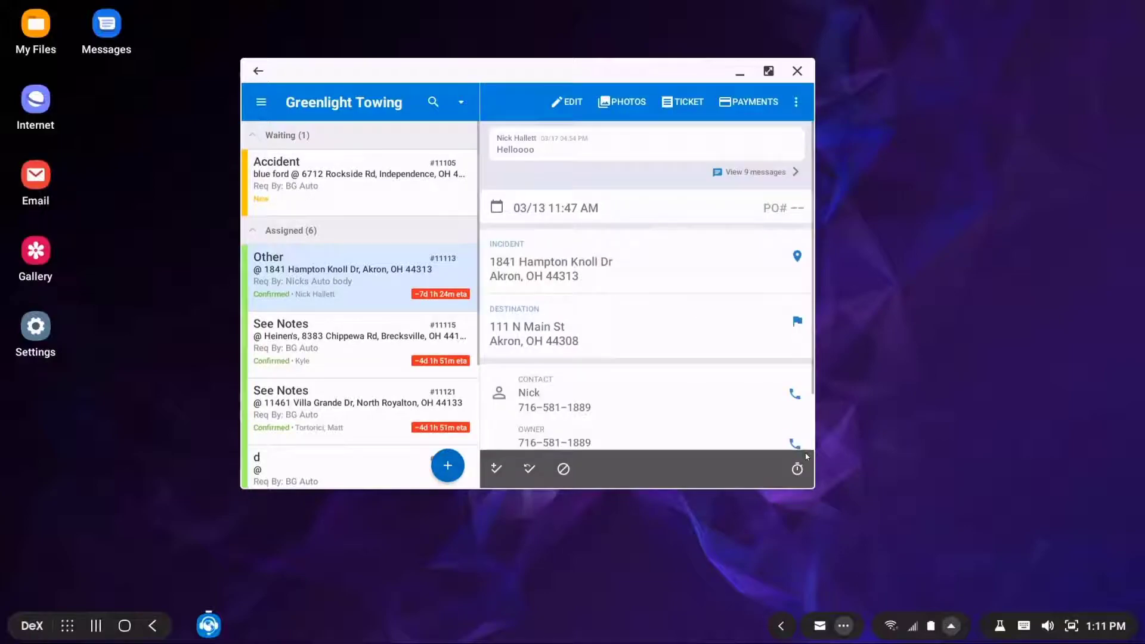
pyautogui.moveTo(817, 491); pyautogui.dragTo(921, 529)
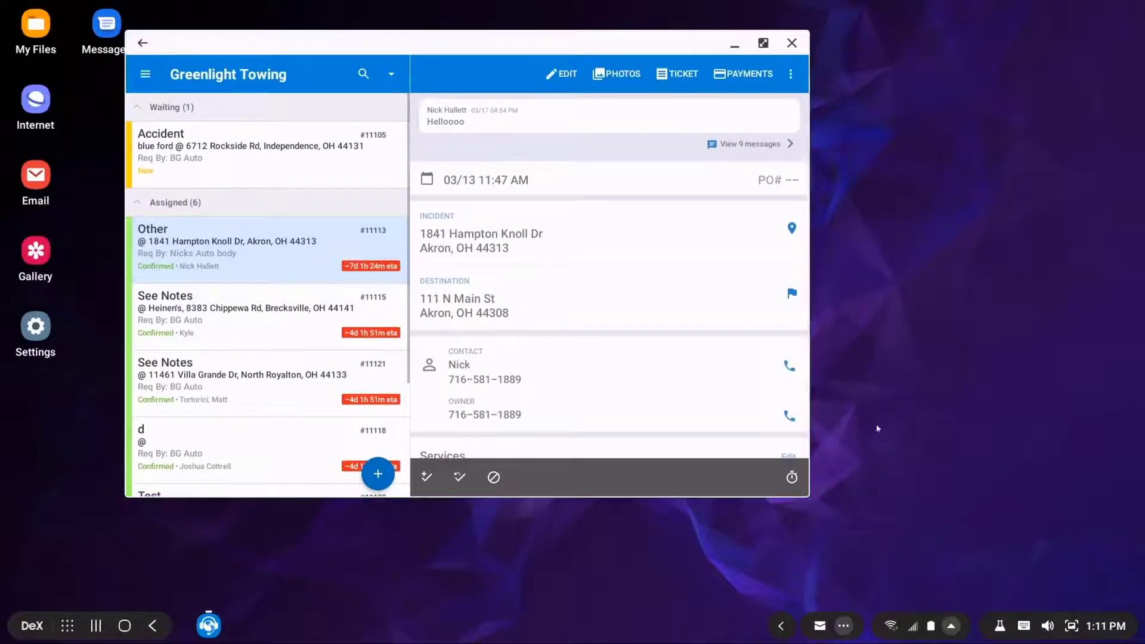
pyautogui.moveTo(808, 497); pyautogui.dragTo(1042, 574)
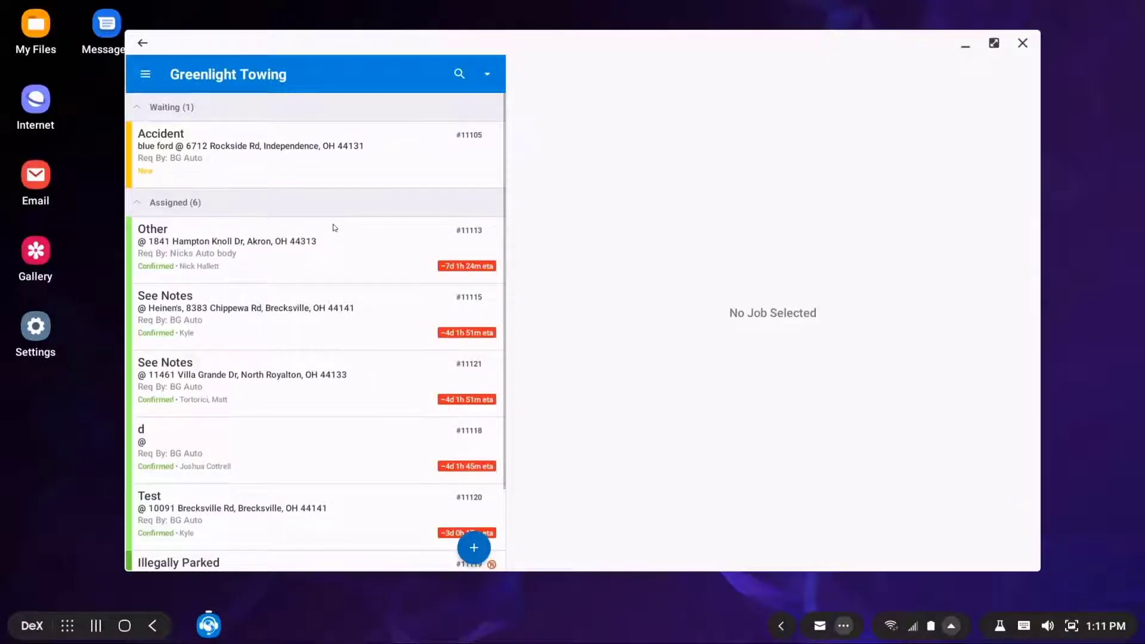
# Select Accident job #11105 and open it in the Edit Job form
pyautogui.click(332, 227)
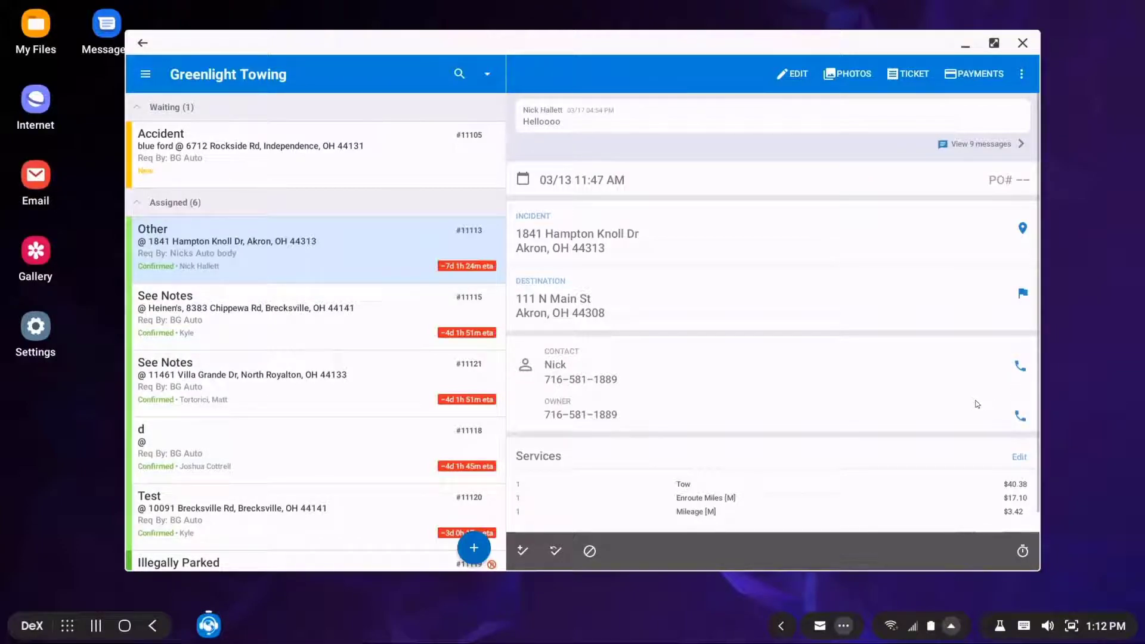
pyautogui.scroll(-1, 989, 472)
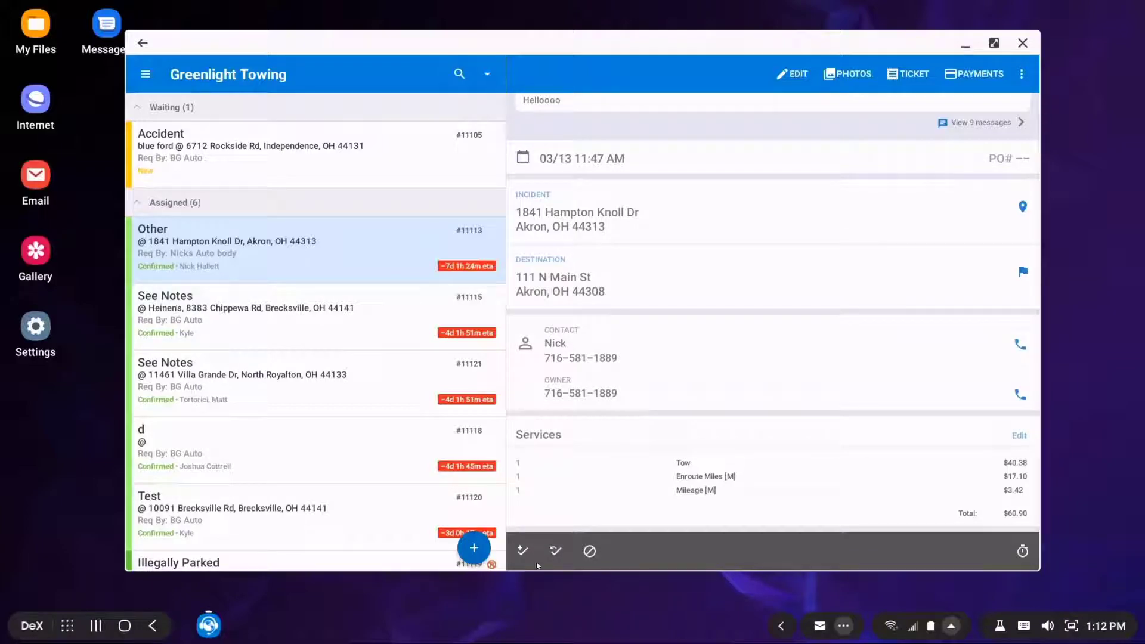
pyautogui.click(337, 151)
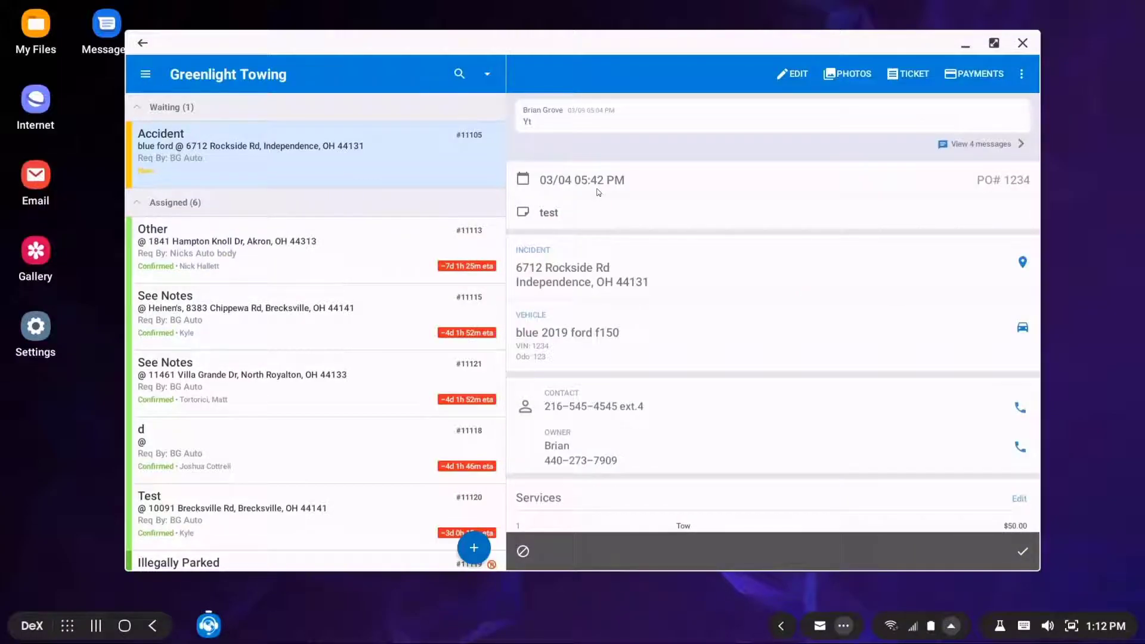
pyautogui.click(785, 76)
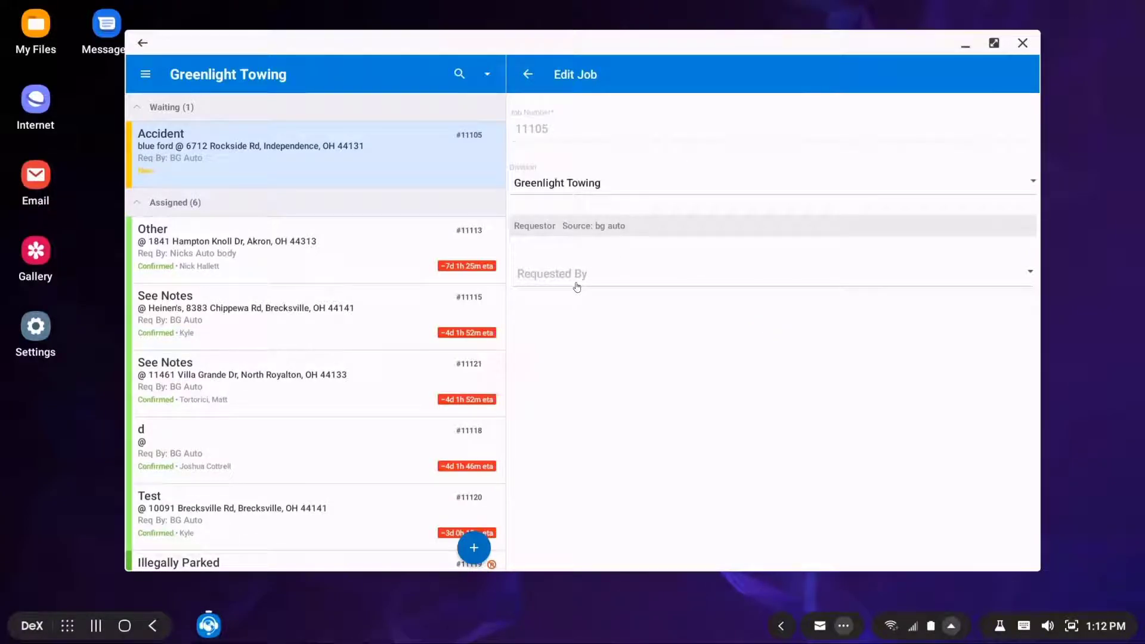
# Search 'bg' in Requested By, select BG Auto, and leave the Edit Job form for the job details
pyautogui.click(577, 287)
pyautogui.write('bg')
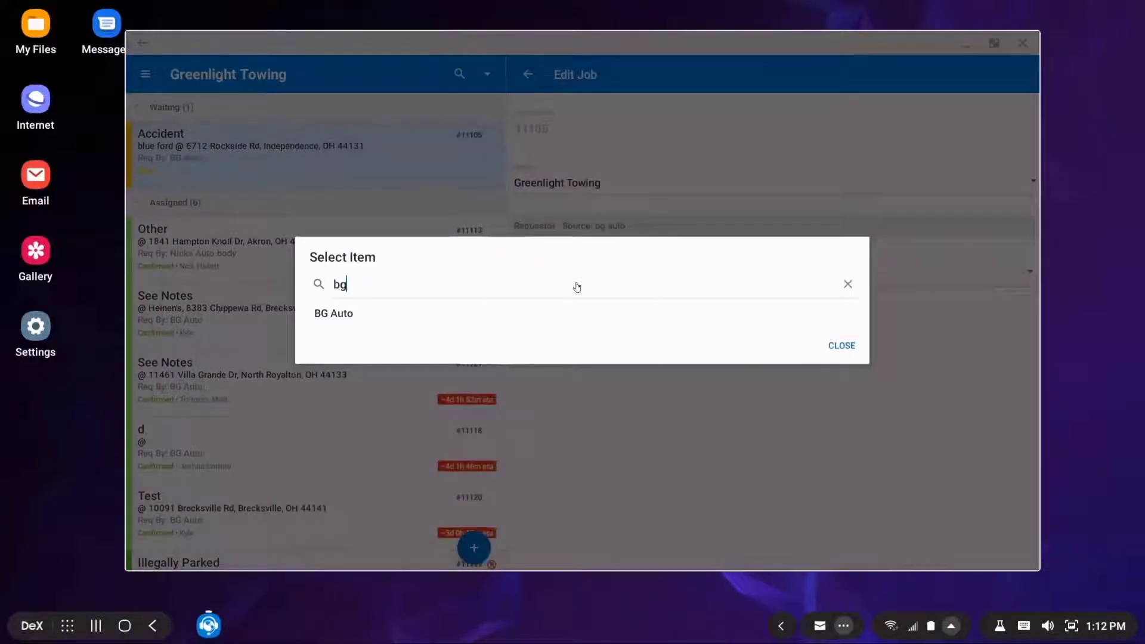
pyautogui.click(531, 318)
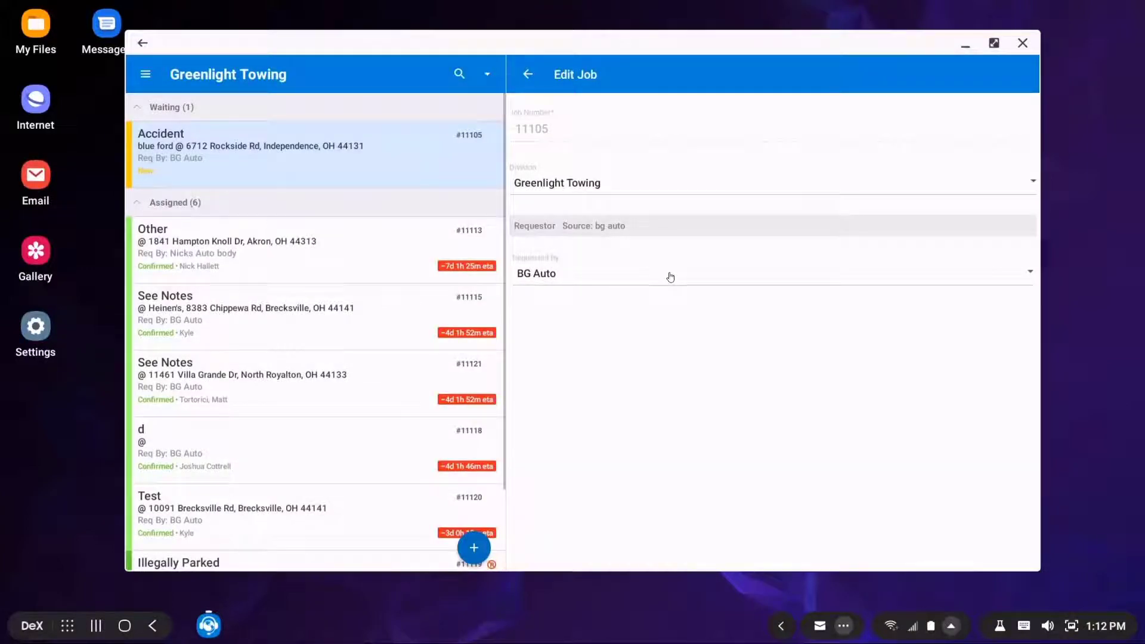
pyautogui.click(600, 283)
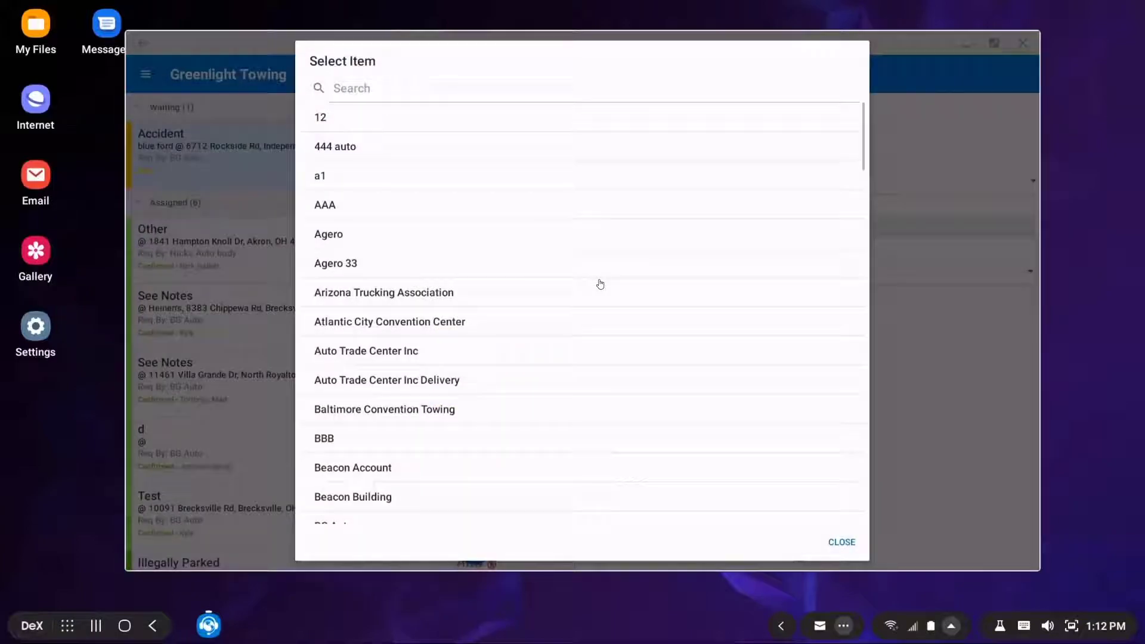
pyautogui.scroll(-3, 363, 457)
pyautogui.click(362, 457)
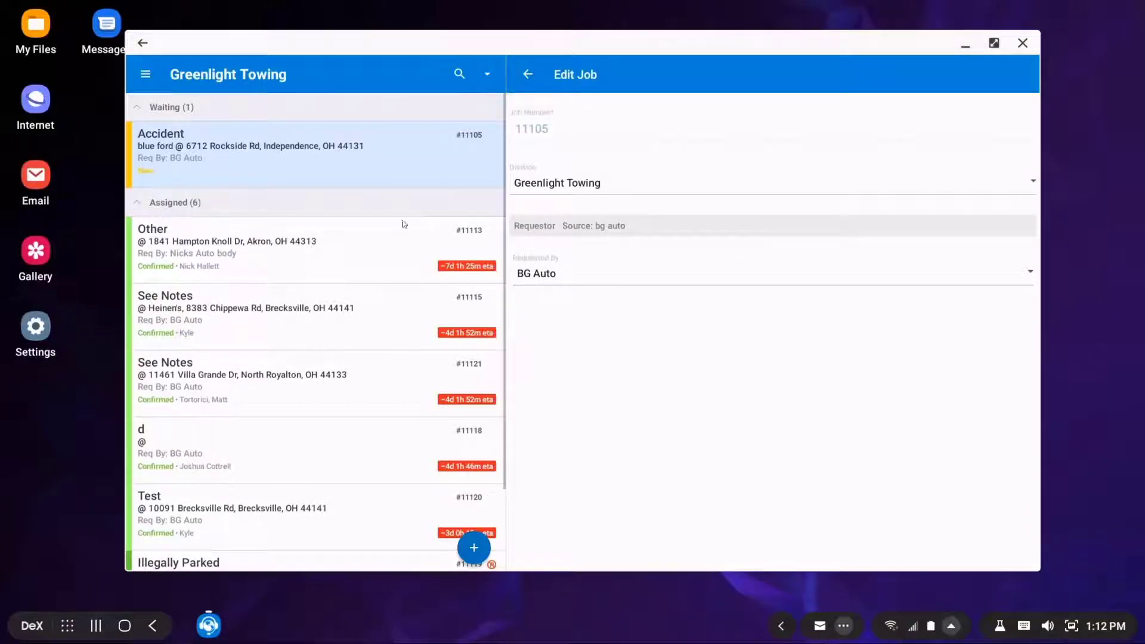
pyautogui.click(528, 74)
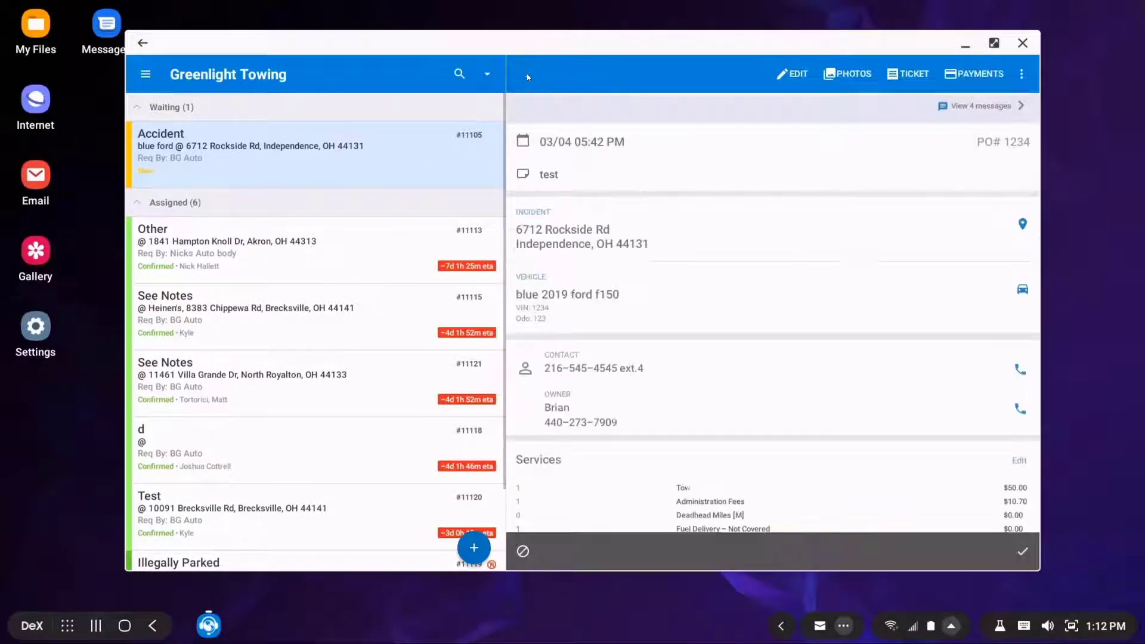
# Start a new job with BG Auto as the requester
pyautogui.click(475, 546)
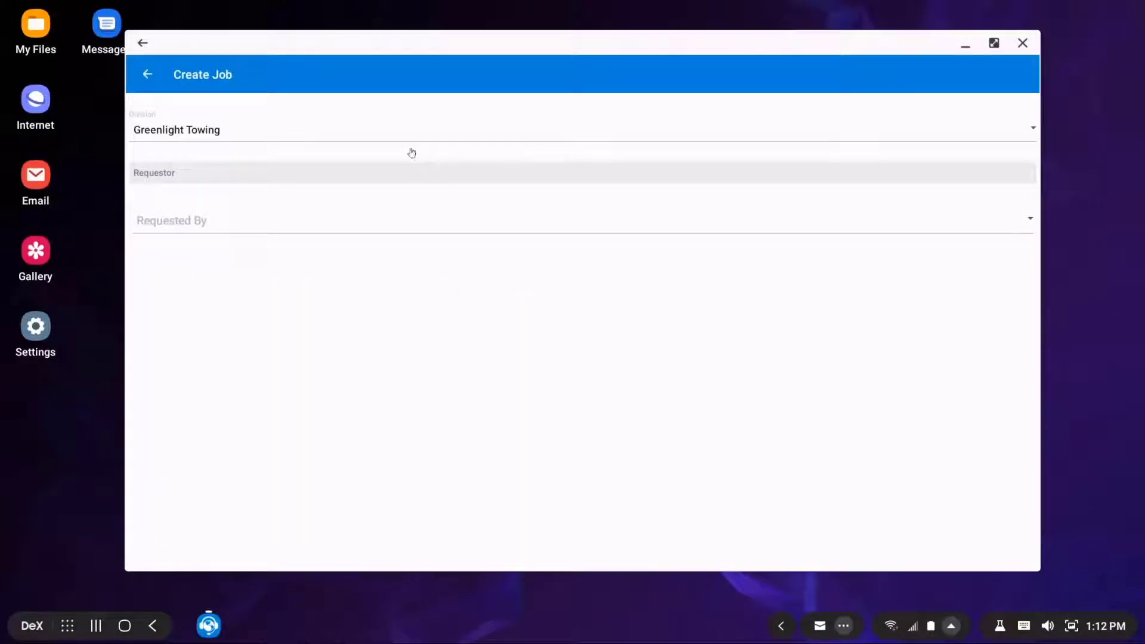
pyautogui.click(350, 231)
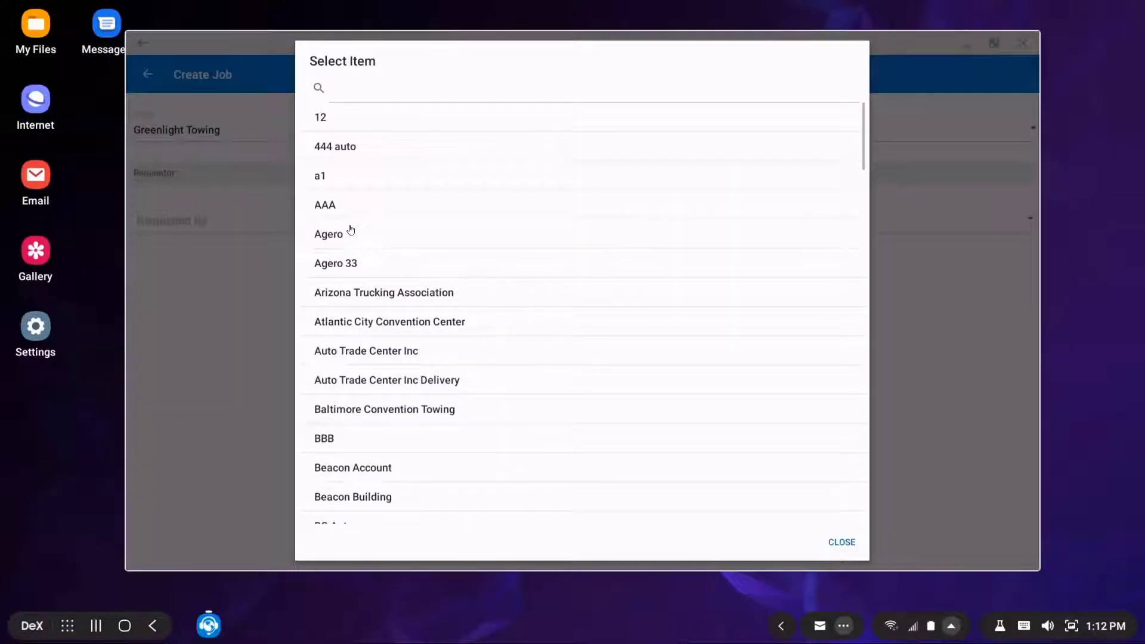
pyautogui.write('bg')
pyautogui.click(327, 318)
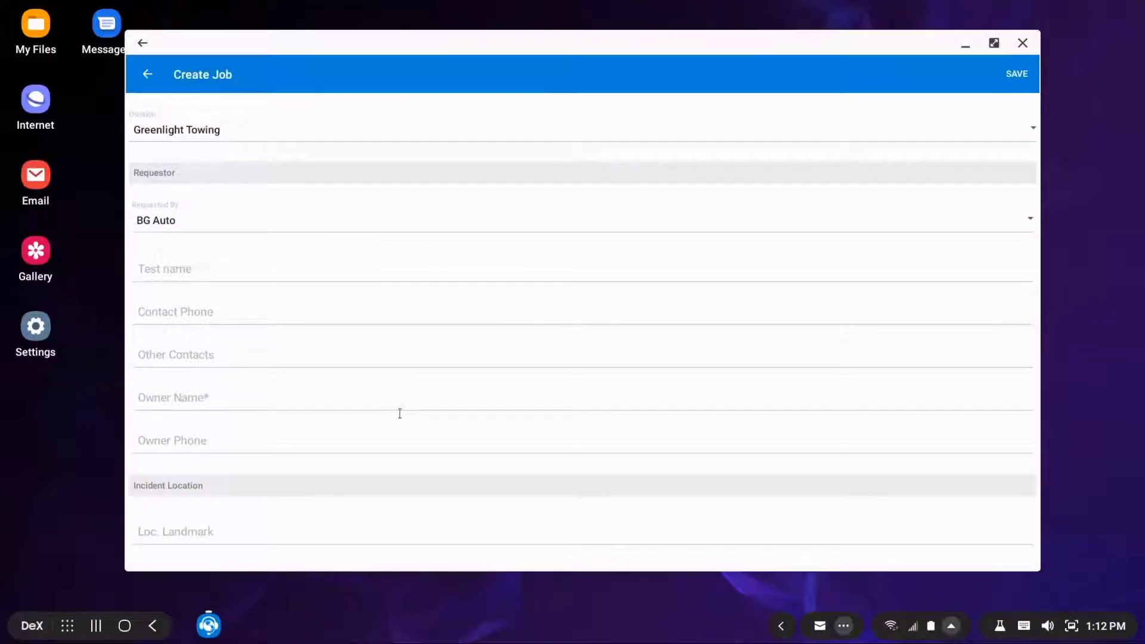
# Enter the owner name and the owner's phone number
pyautogui.click(277, 404)
pyautogui.write('Feature Friday Call')
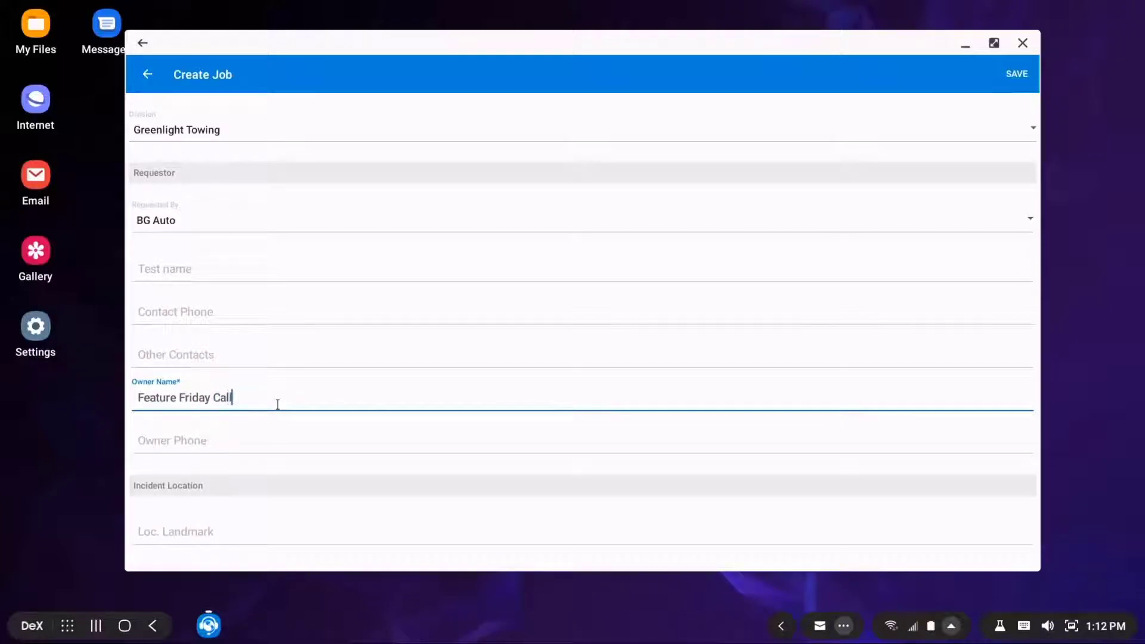
pyautogui.press('Tab')
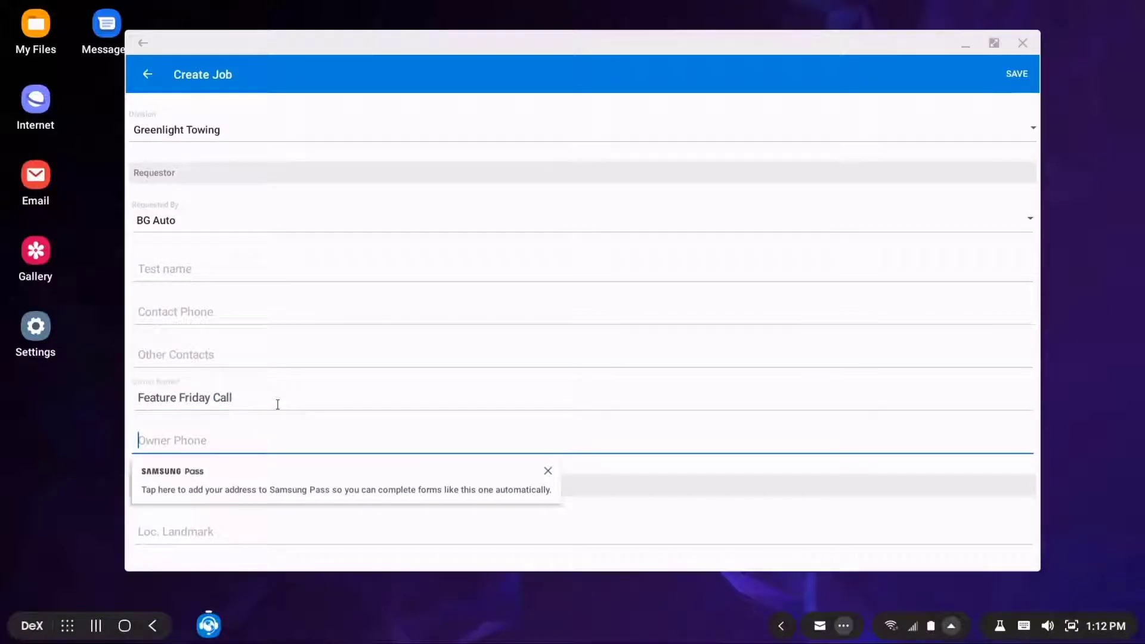
pyautogui.press('Tab')
pyautogui.scroll(-2, 304, 381)
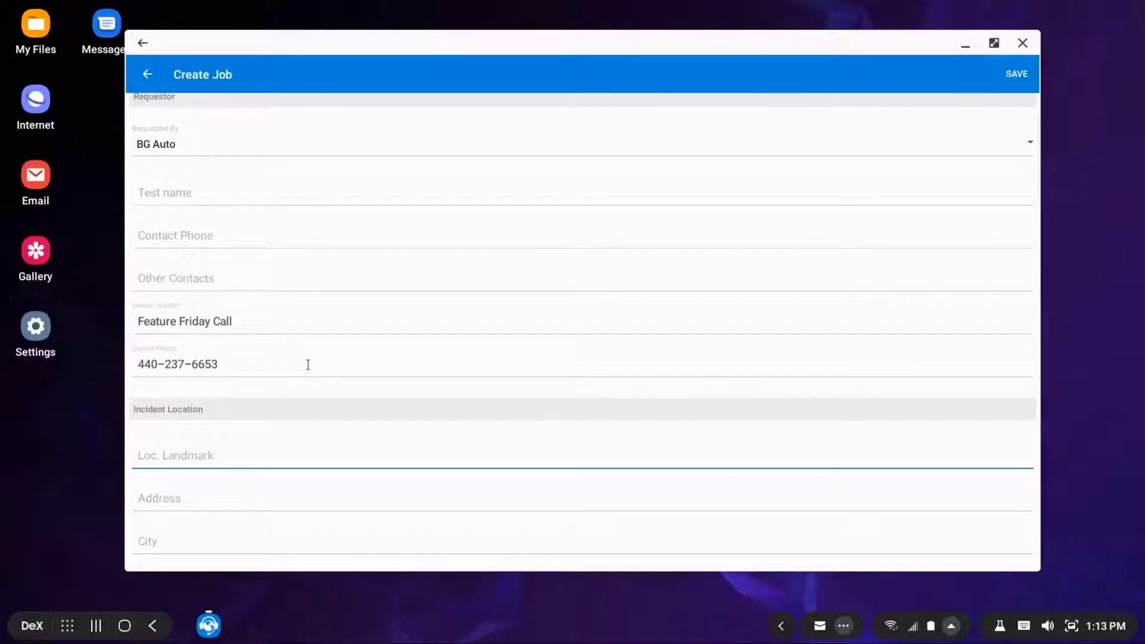
pyautogui.write('mcdonalds')
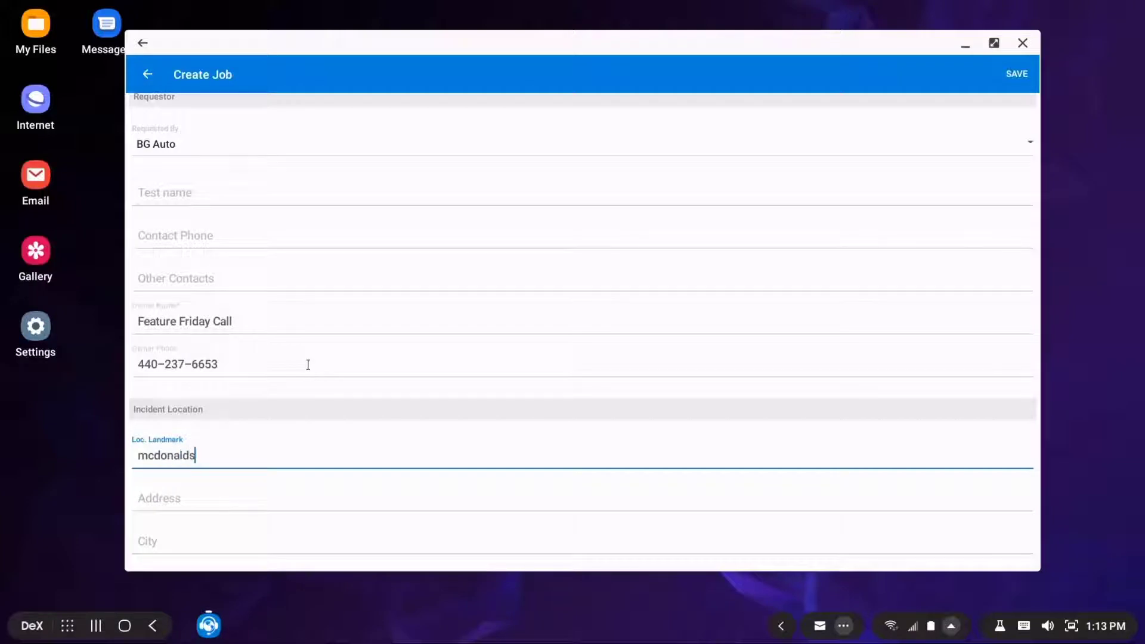
pyautogui.press('Tab')
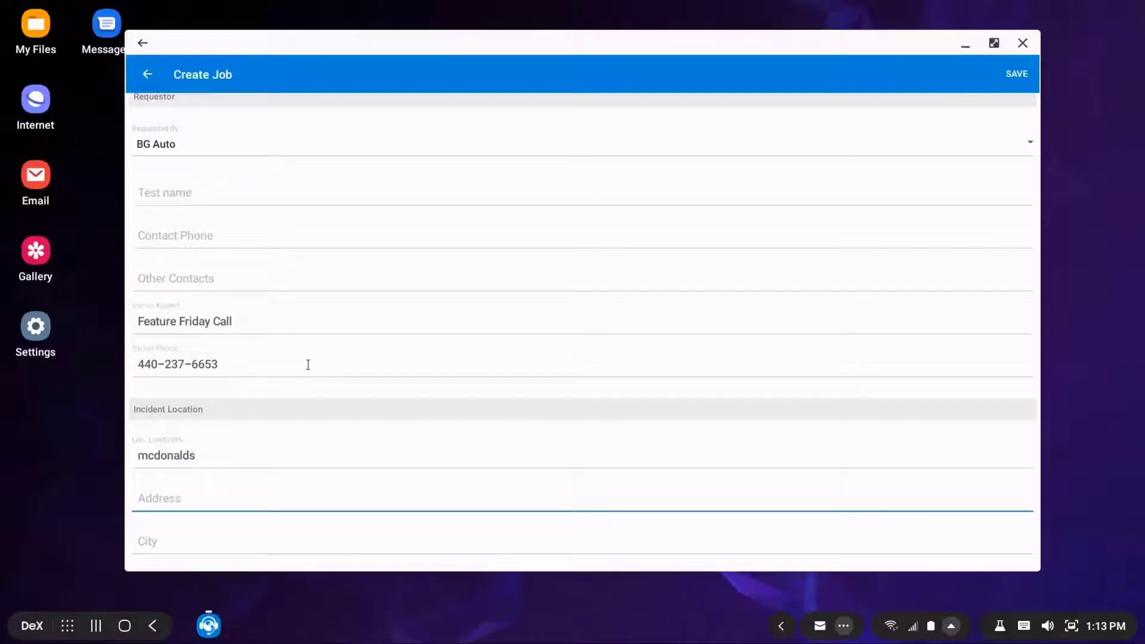
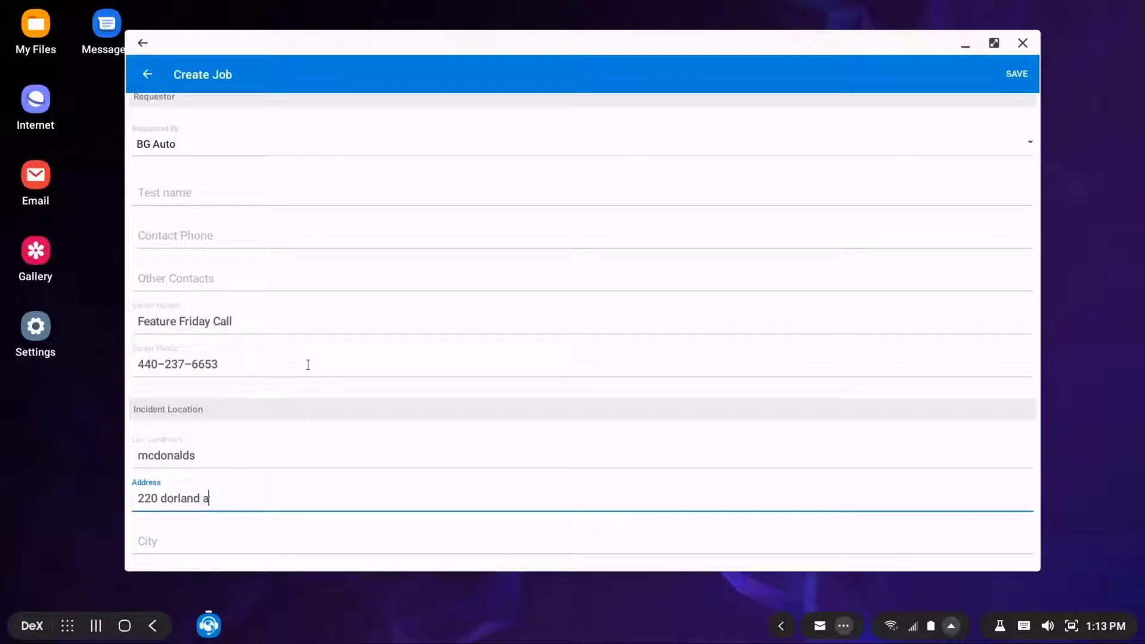
pyautogui.press('Tab')
pyautogui.write('Ber')
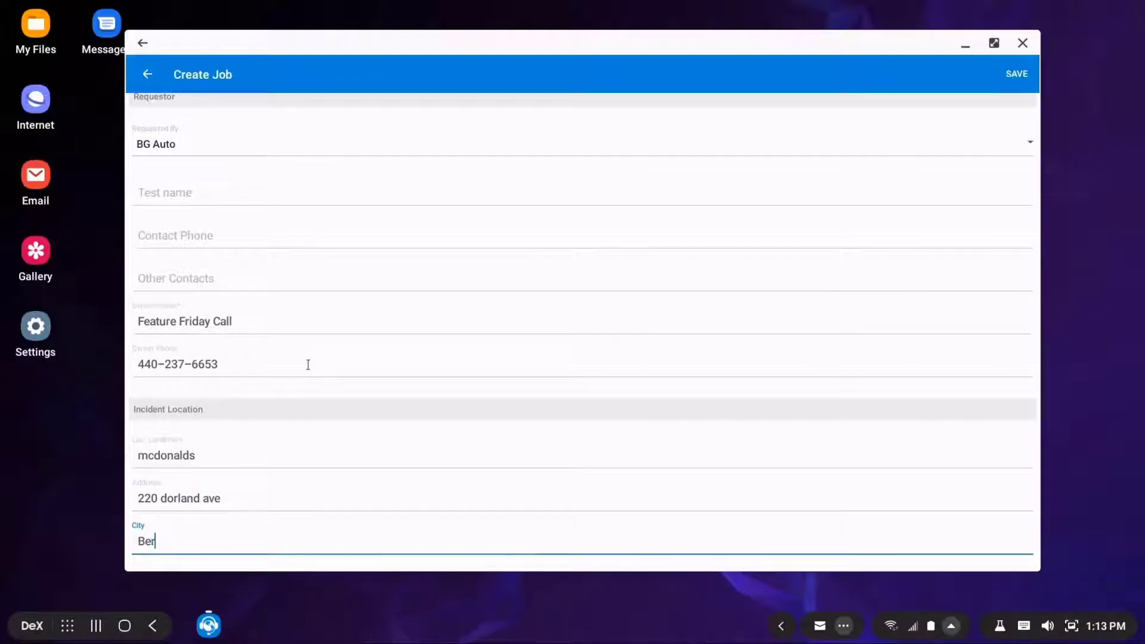
pyautogui.write('ea')
pyautogui.press('Tab')
pyautogui.write('OH')
pyautogui.scroll(-3, 307, 361)
# Write 'Notes for the drive' in the job's Notes/Directions field
pyautogui.scroll(-3, 305, 361)
pyautogui.click(231, 339)
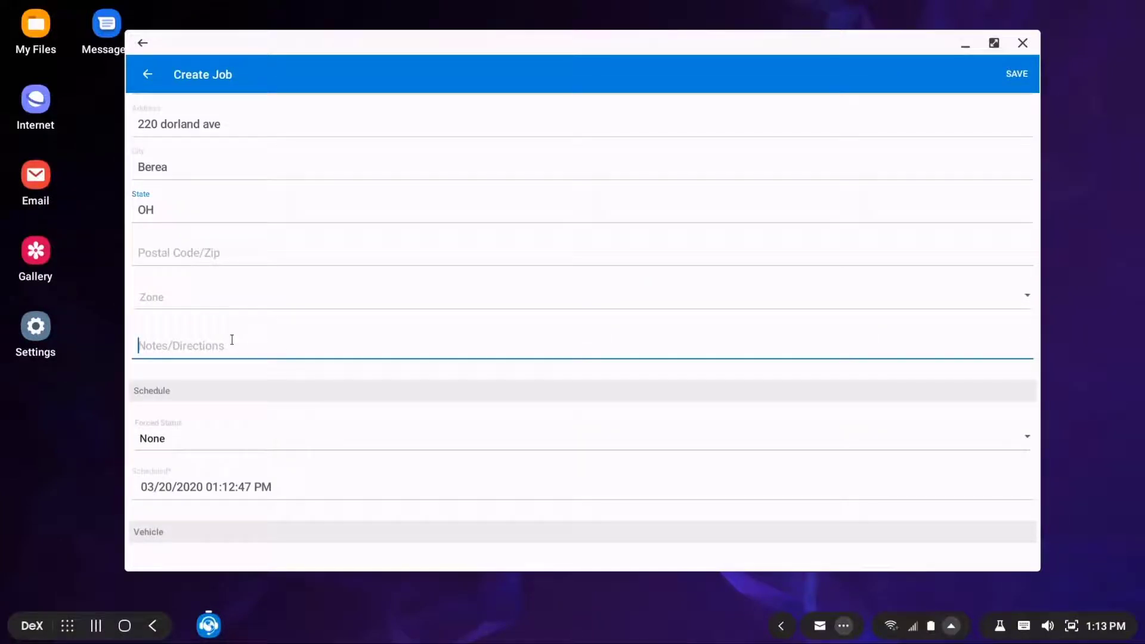
pyautogui.write('Notes for the ')
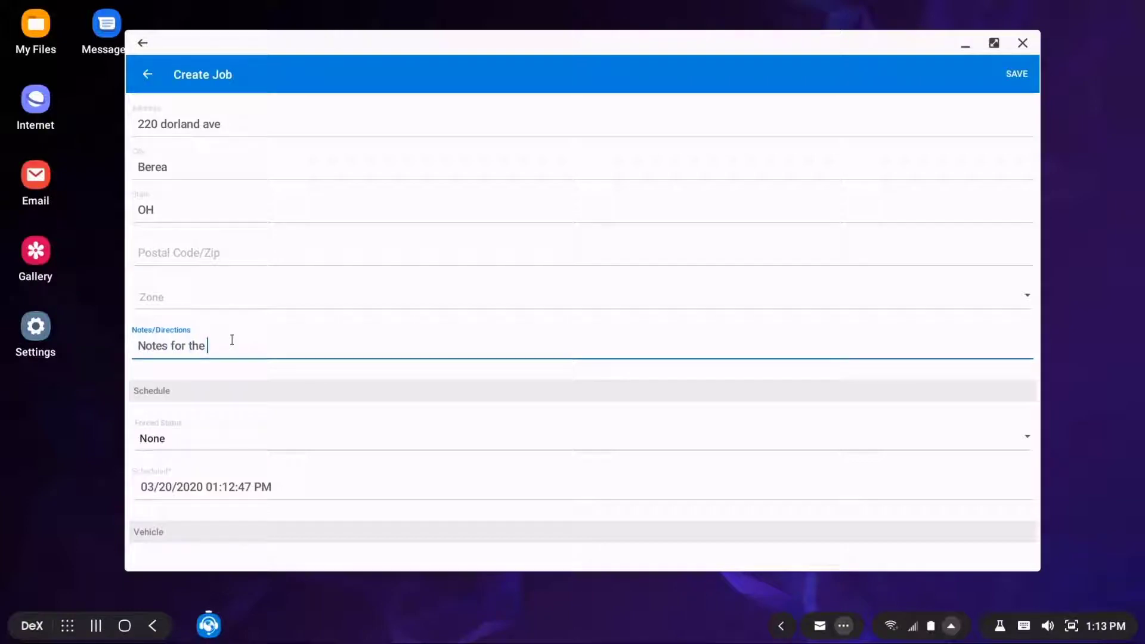
pyautogui.write('driver')
pyautogui.scroll(-1, 236, 349)
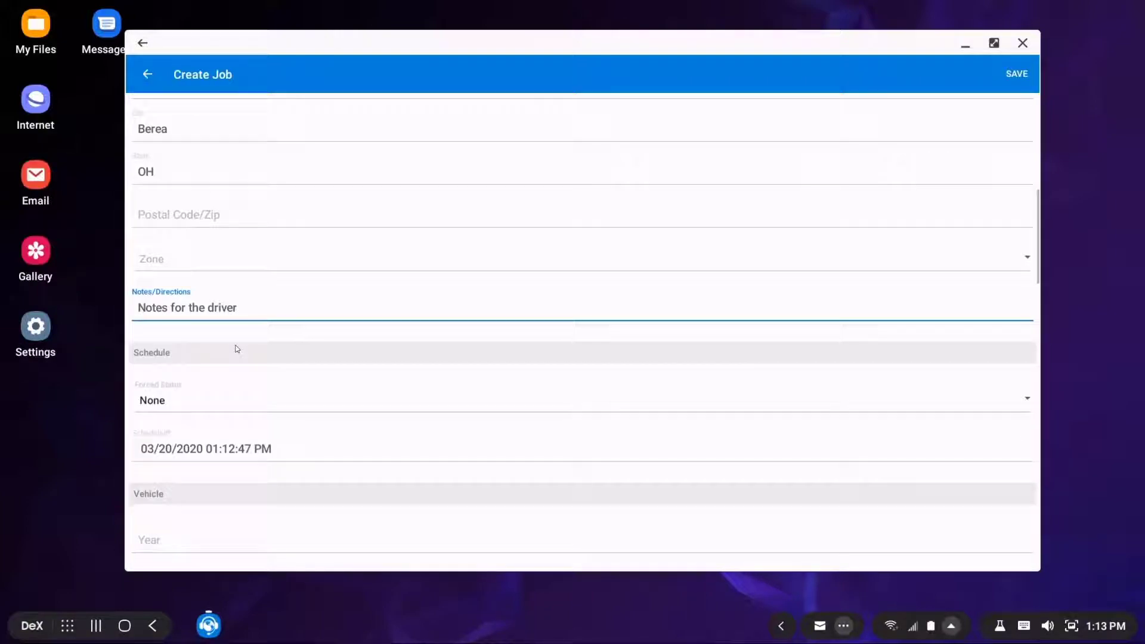
pyautogui.scroll(-4, 234, 352)
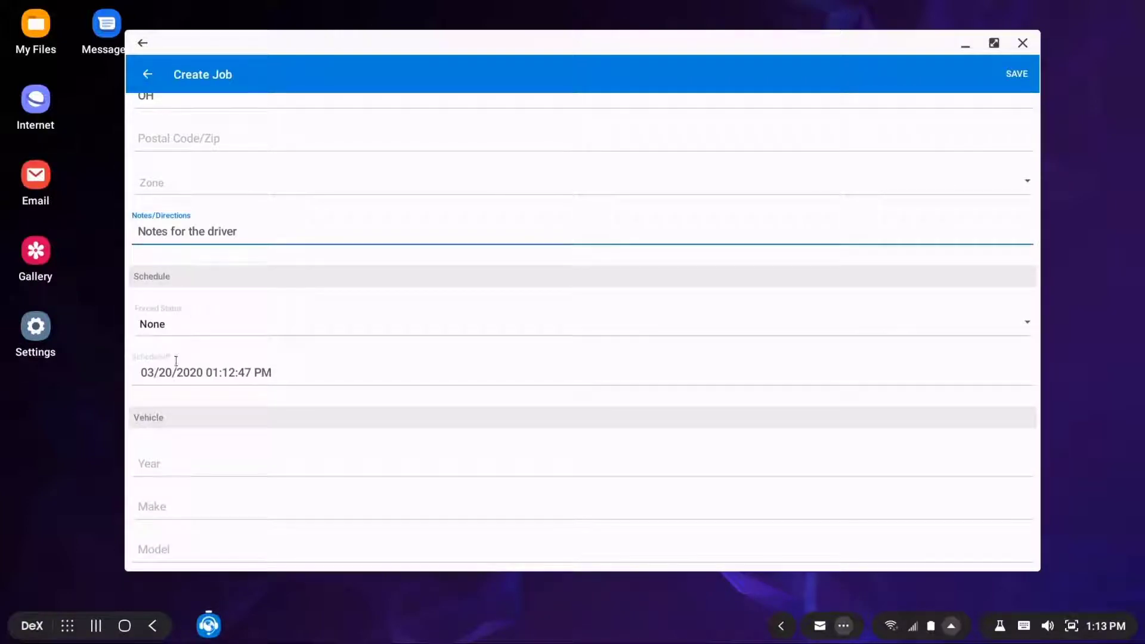
# Enter the vehicle as a Red 2012 Honda Civic, leaving Style blank
pyautogui.click(172, 390)
pyautogui.write('2012')
pyautogui.press('Tab')
pyautogui.write('Honda')
pyautogui.press('Tab')
pyautogui.write('Civic')
pyautogui.press('Tab')
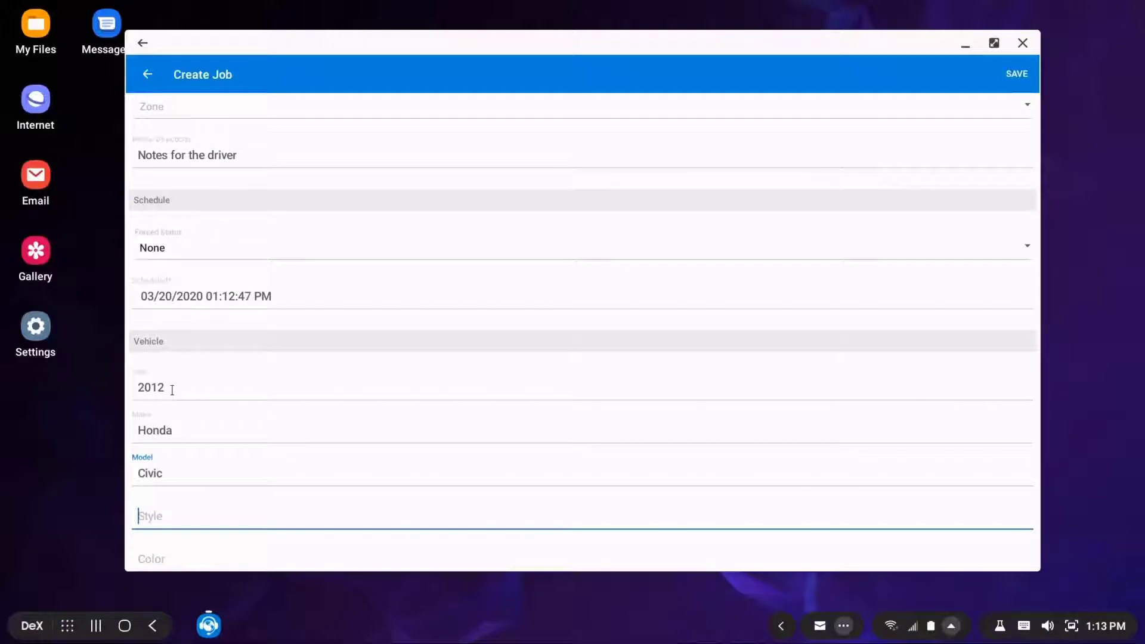
pyautogui.press('Tab')
pyautogui.write('Red')
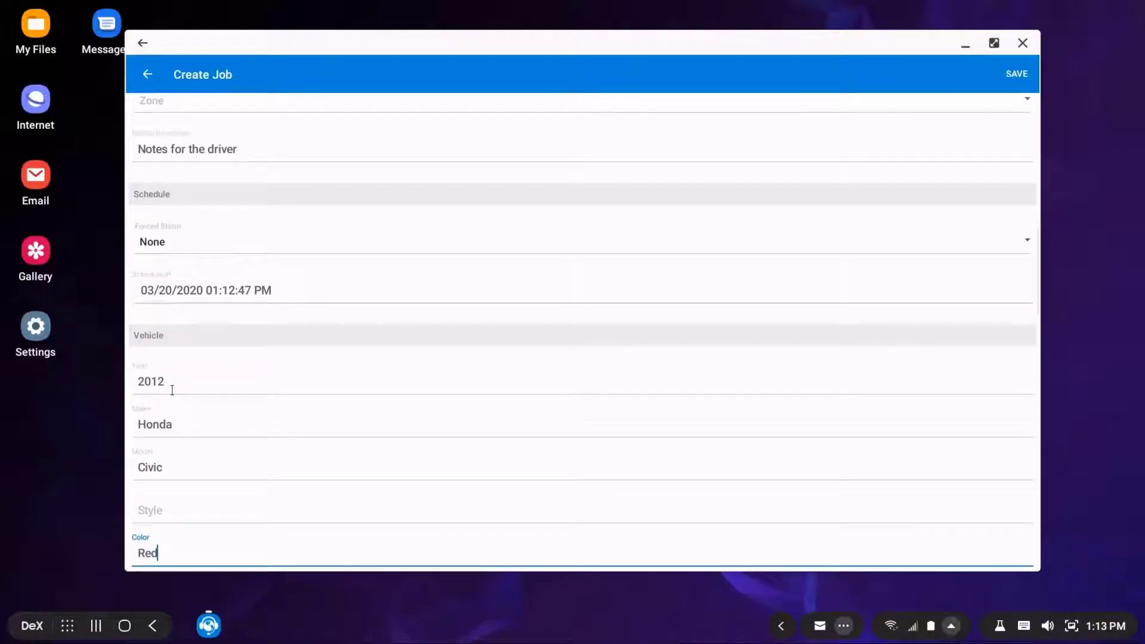
pyautogui.scroll(-5, 251, 394)
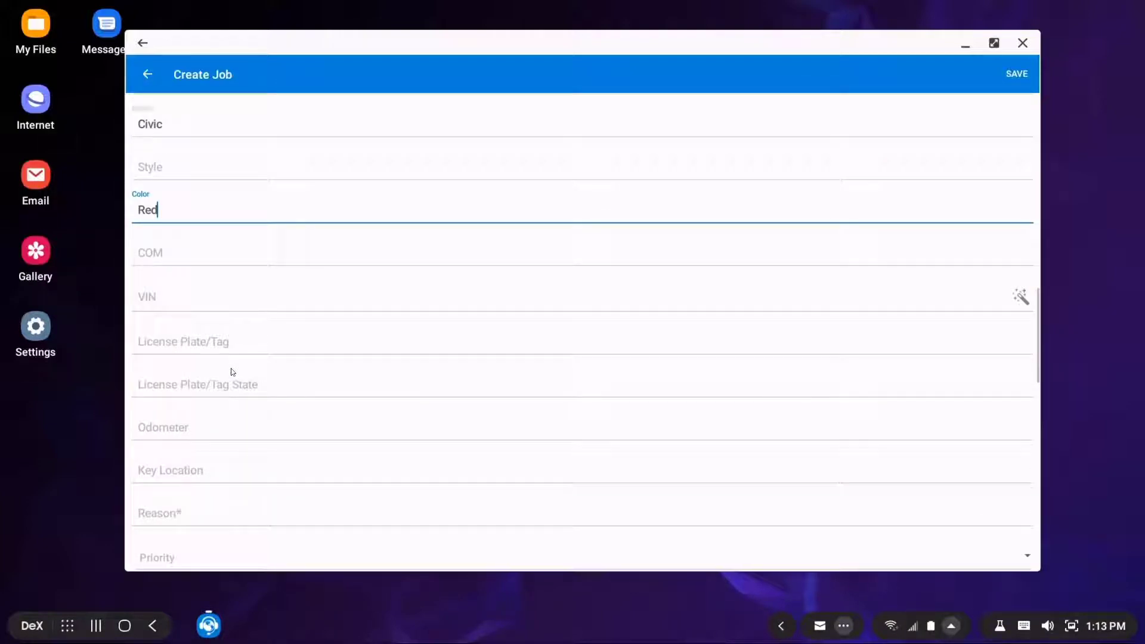
pyautogui.scroll(-3, 231, 369)
# Set the Reason to Tow and the impound destination to Greenlight Impound
pyautogui.click(189, 325)
pyautogui.write('Tow')
pyautogui.scroll(-2, 197, 328)
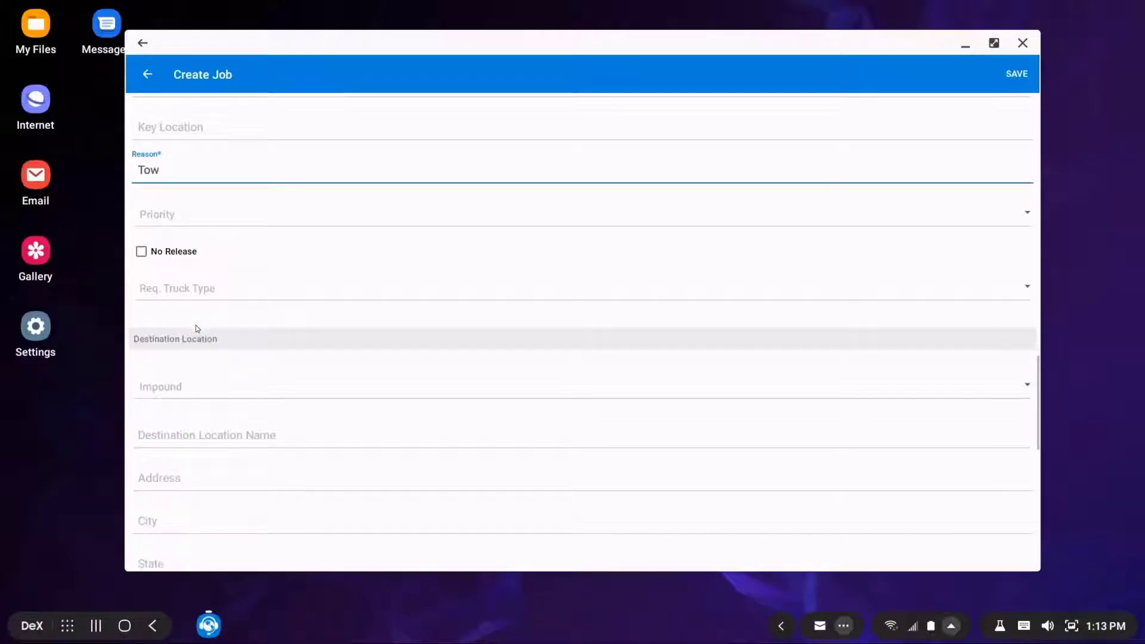
pyautogui.scroll(-2, 196, 327)
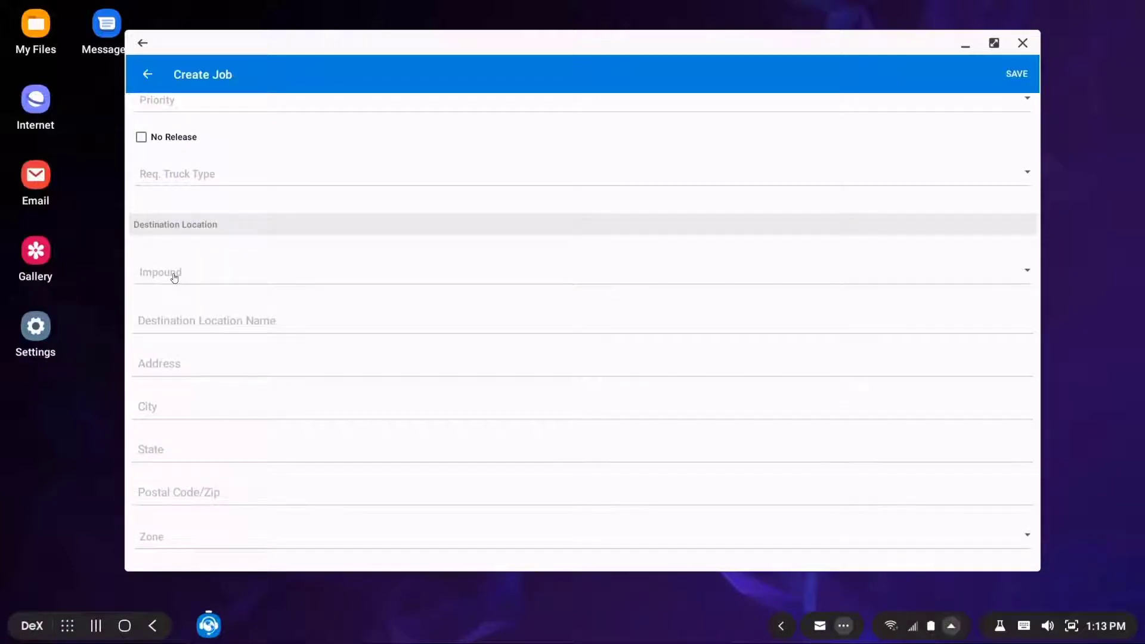
pyautogui.click(174, 275)
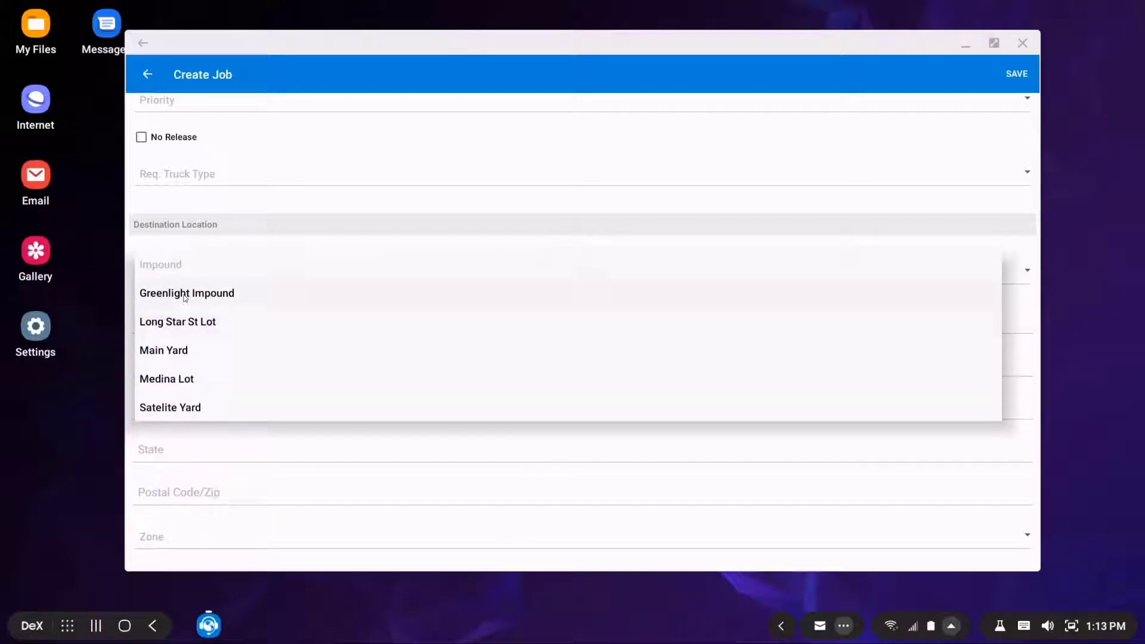
pyautogui.click(185, 293)
pyautogui.scroll(-2, 241, 343)
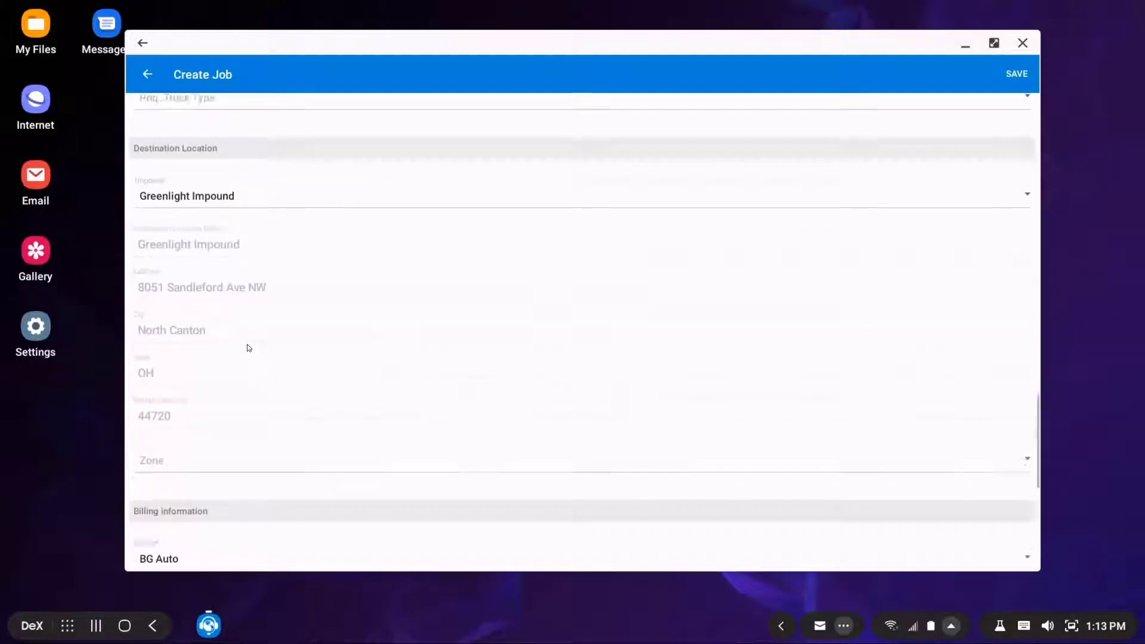
pyautogui.scroll(-2, 249, 346)
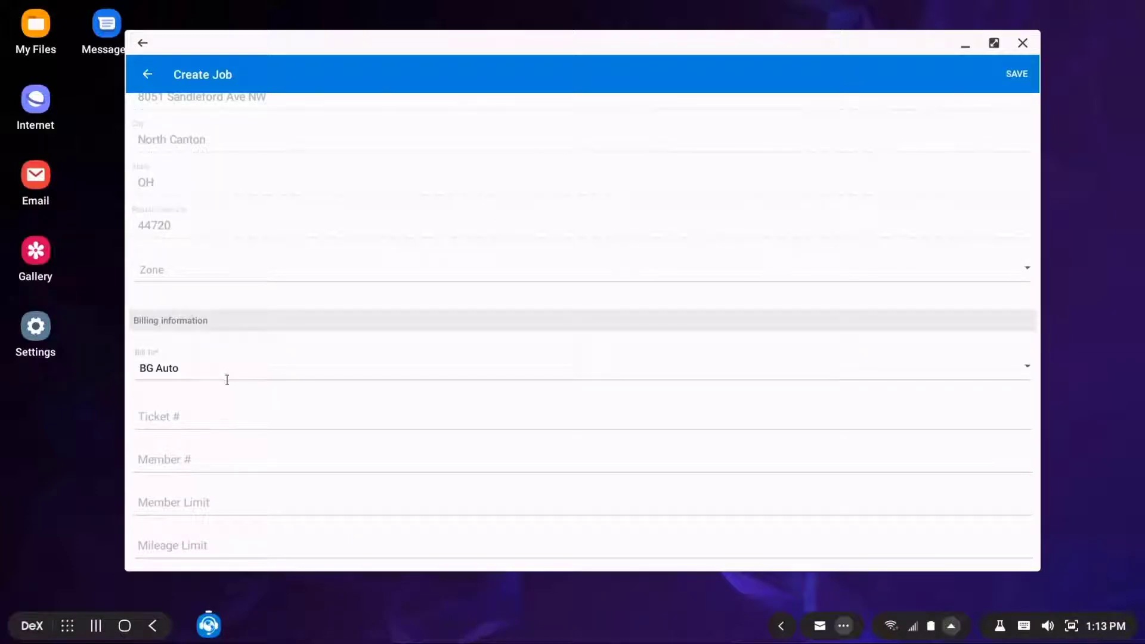
pyautogui.scroll(-2, 228, 379)
pyautogui.scroll(-2, 225, 368)
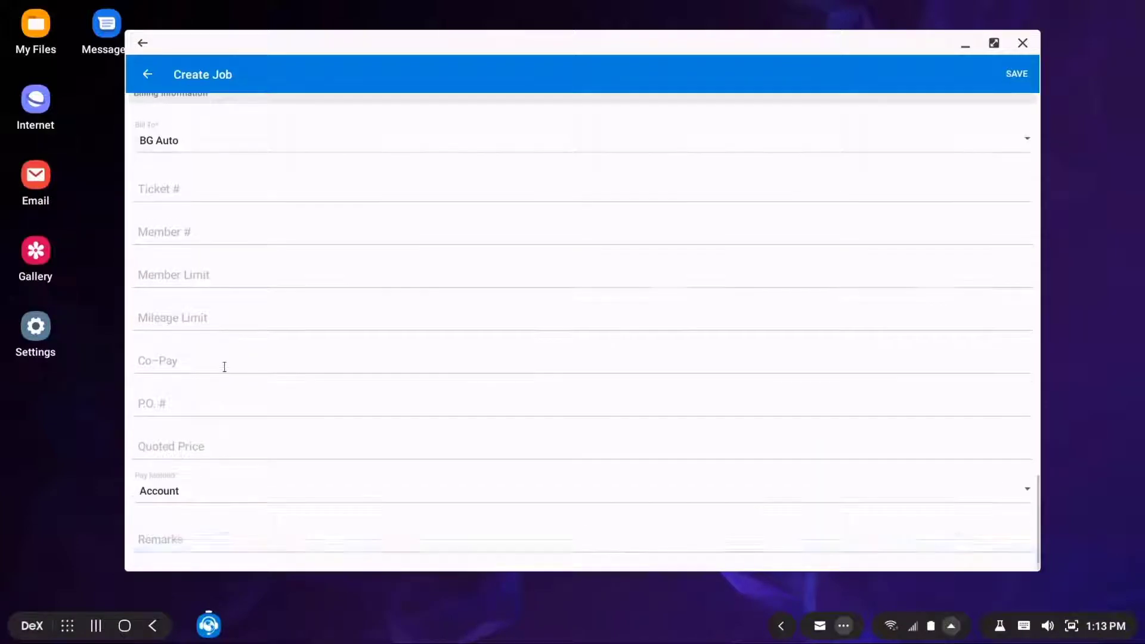
pyautogui.scroll(-1, 225, 366)
pyautogui.scroll(3, 224, 366)
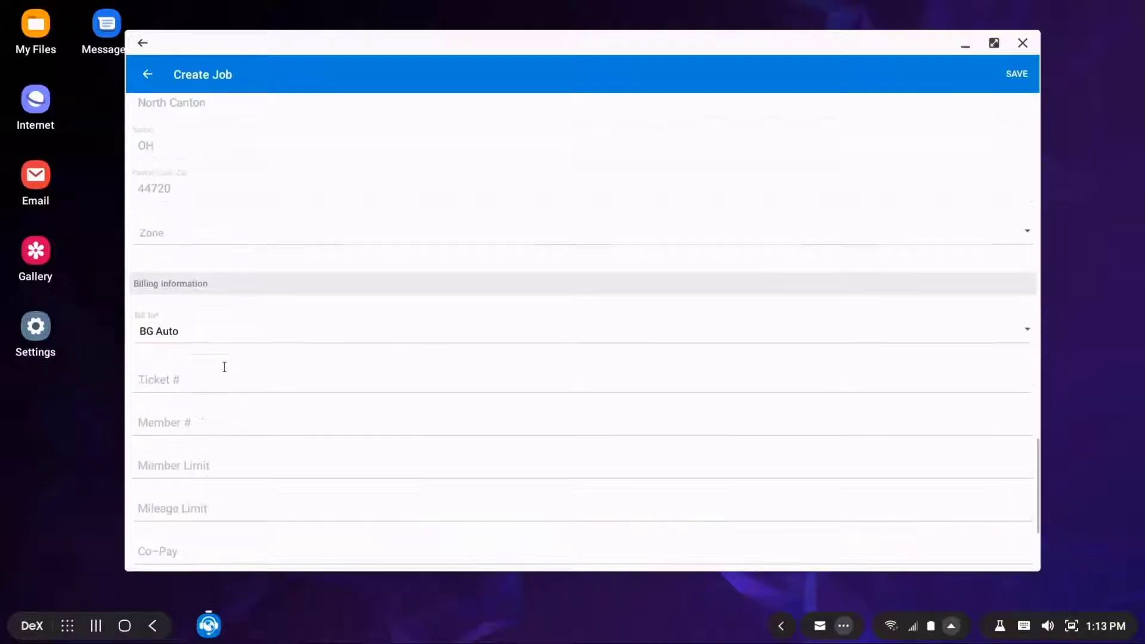
# Save the job, then add a new Tow service with rate 75 and save it
pyautogui.click(1017, 76)
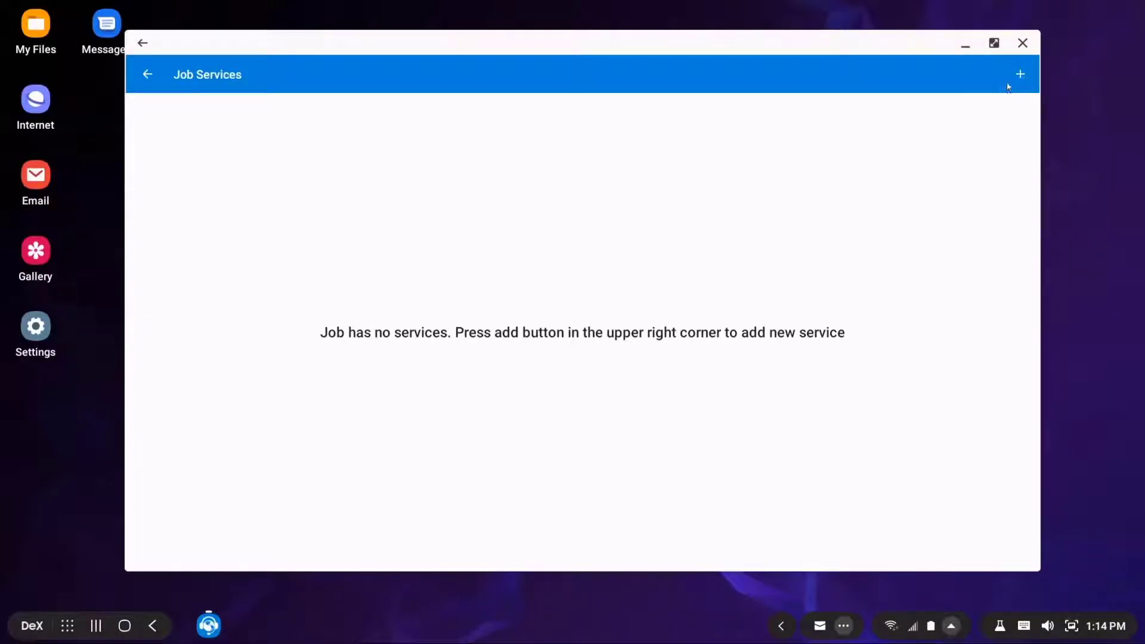
pyautogui.click(1017, 76)
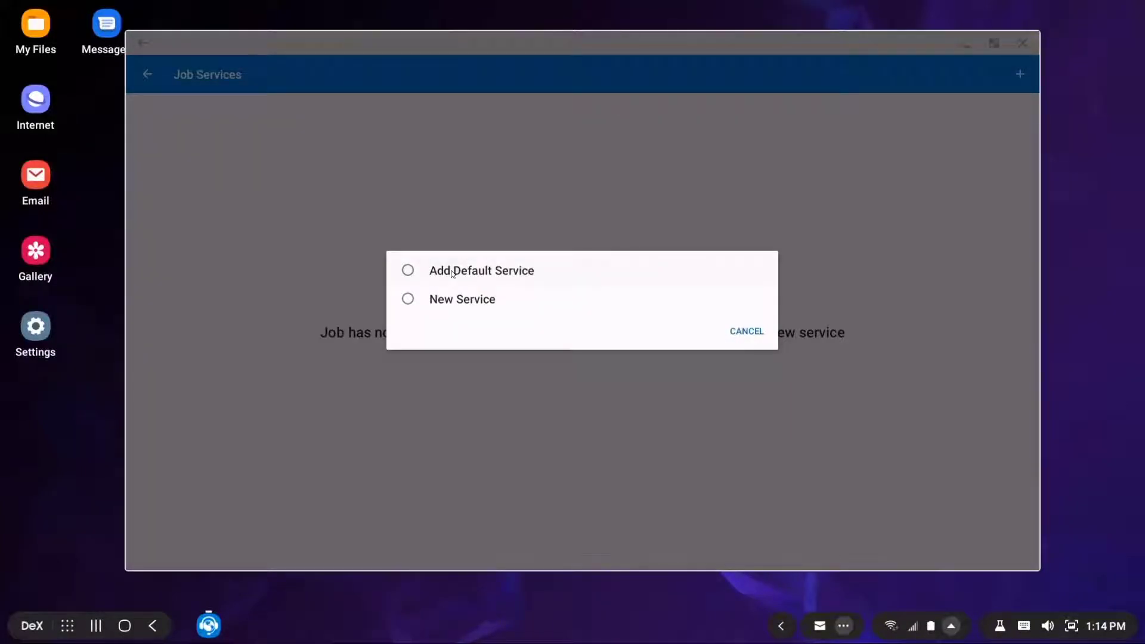
pyautogui.click(409, 300)
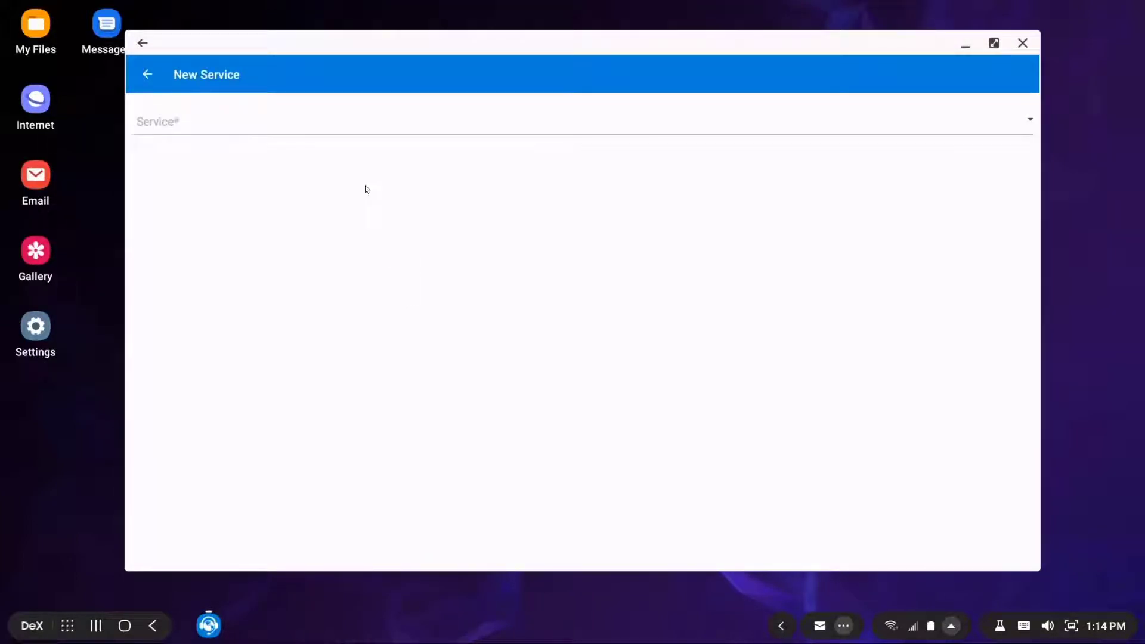
pyautogui.click(377, 124)
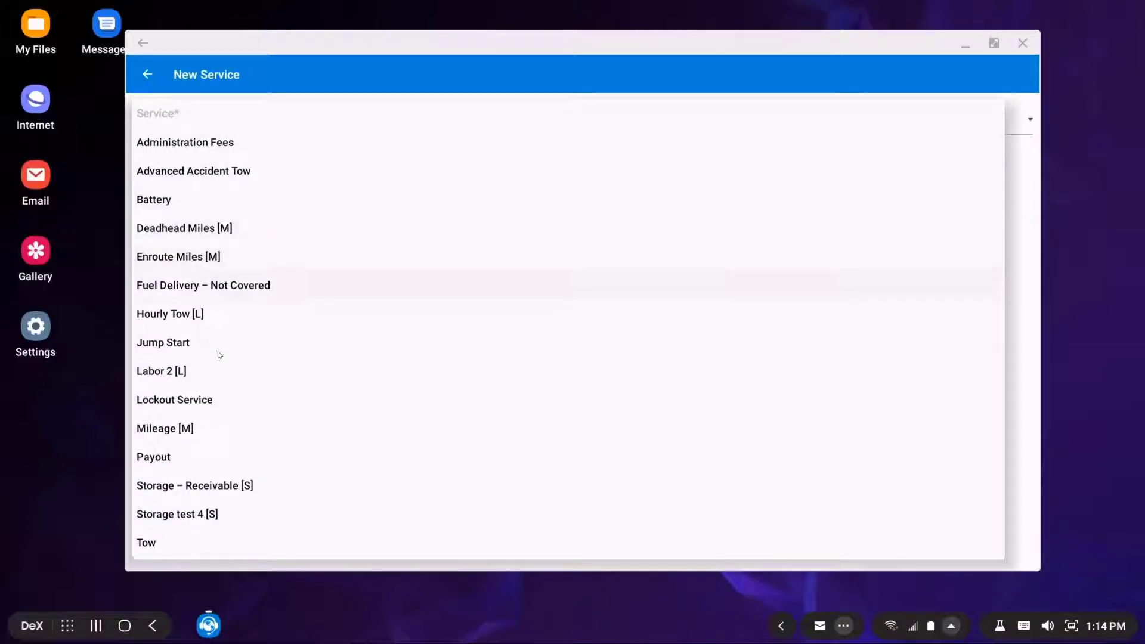
pyautogui.click(156, 545)
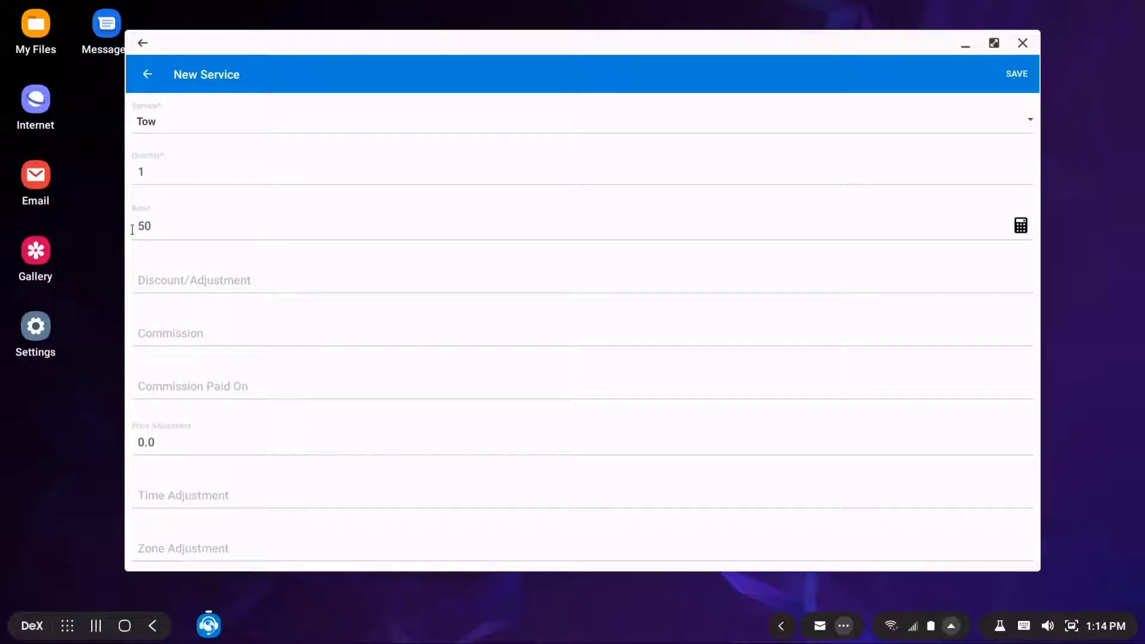
pyautogui.click(155, 226)
pyautogui.write('75')
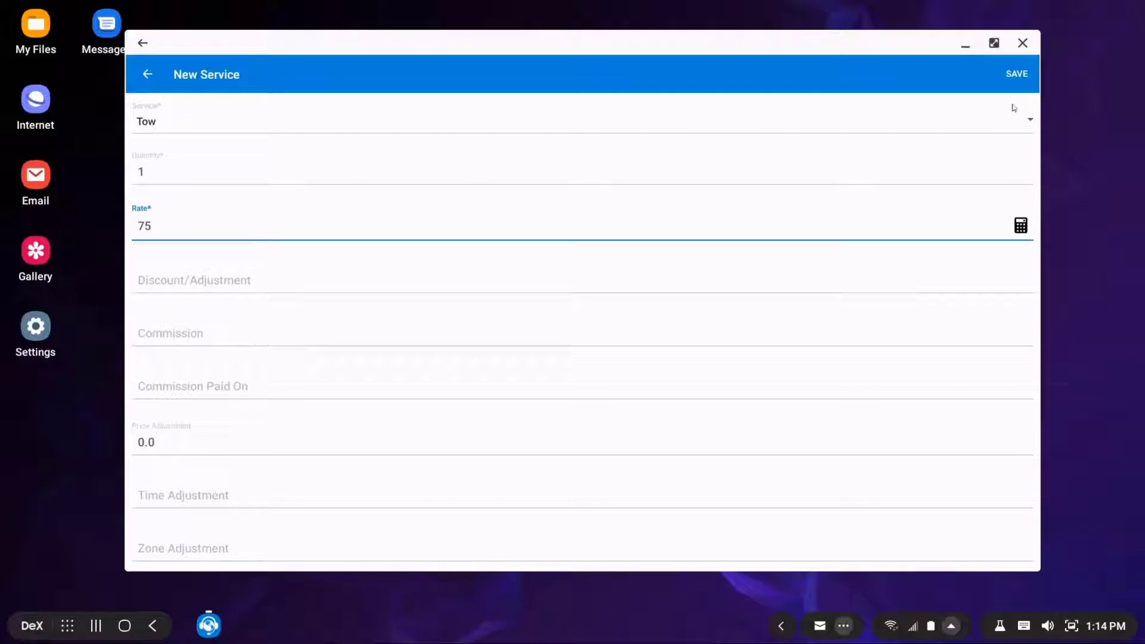
pyautogui.click(1017, 73)
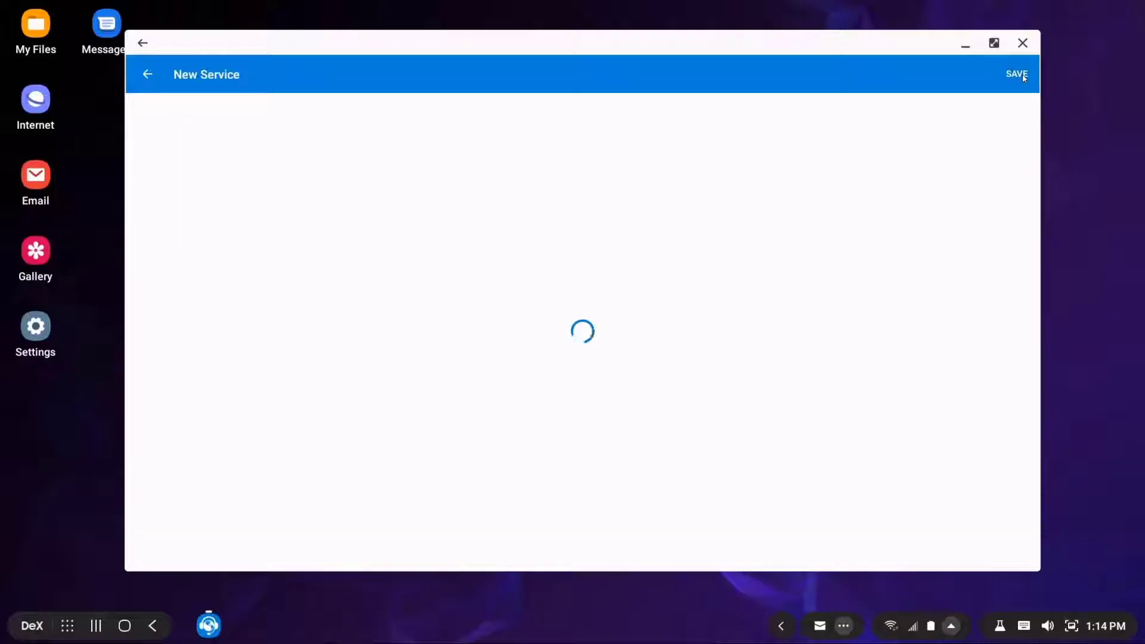
pyautogui.click(1019, 74)
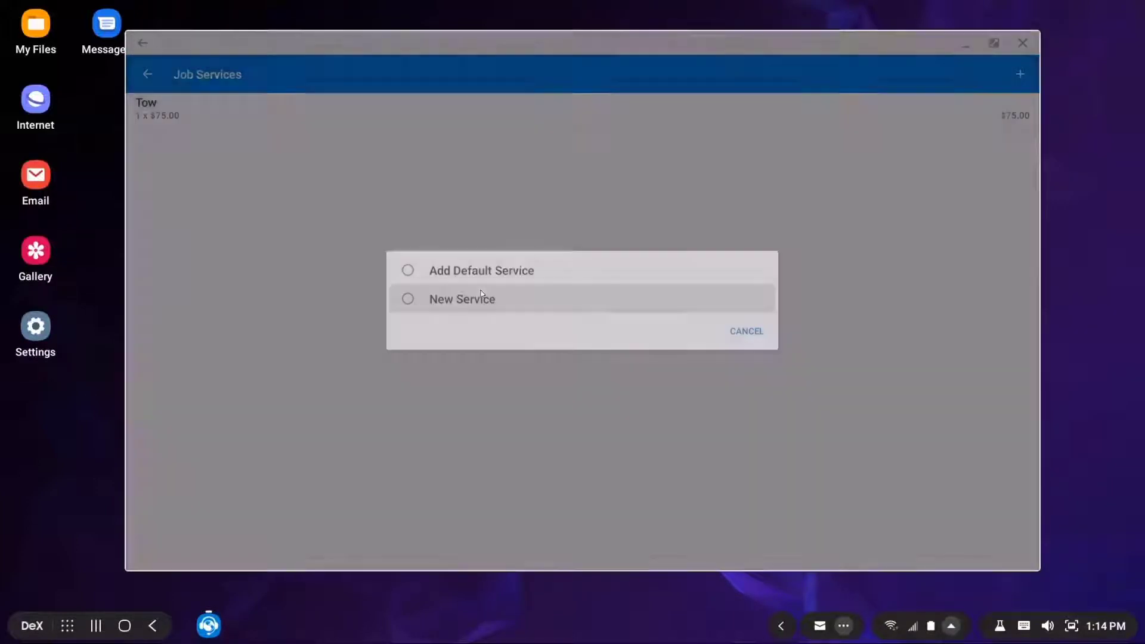
# Add a Mileage [M] service using the route-distance calculated $141.00 rate
pyautogui.click(481, 293)
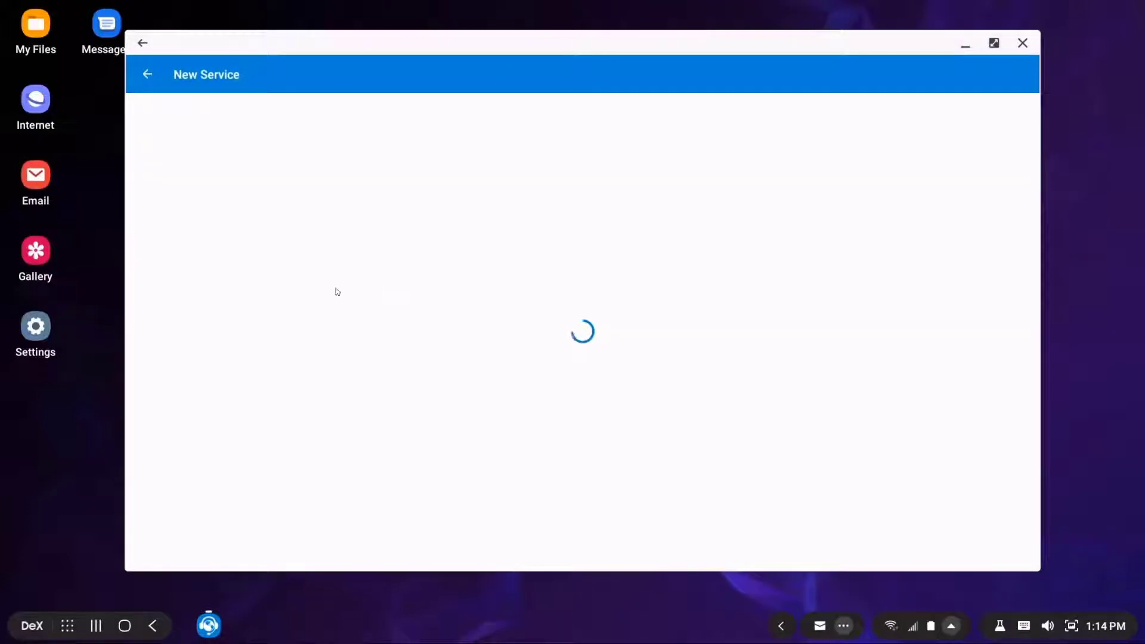
pyautogui.click(765, 118)
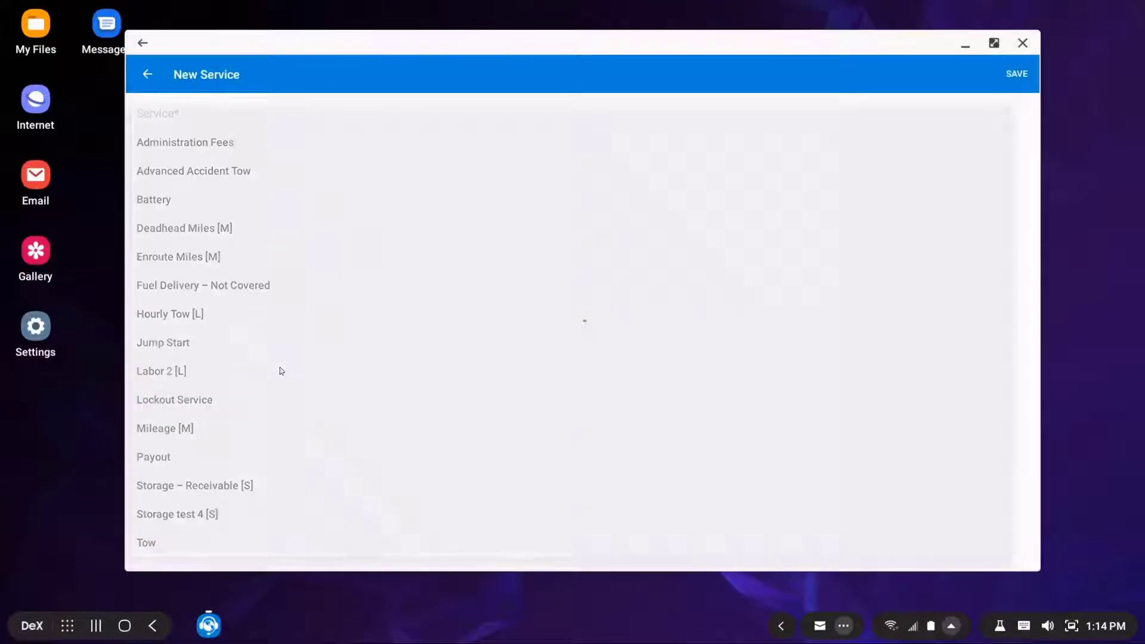
pyautogui.click(295, 428)
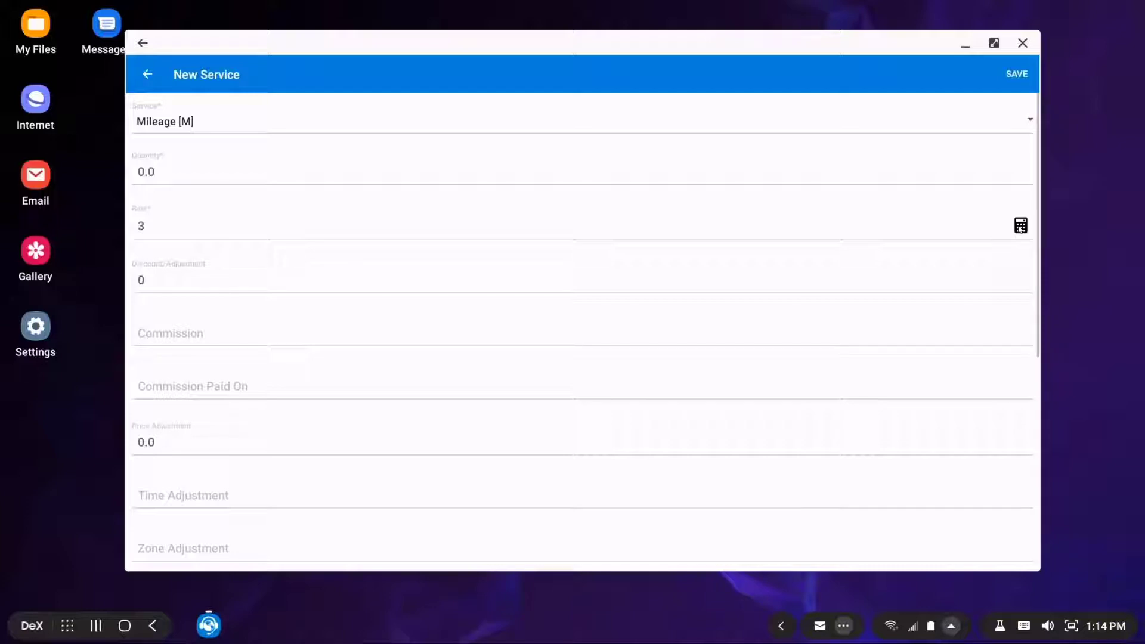
pyautogui.click(1021, 226)
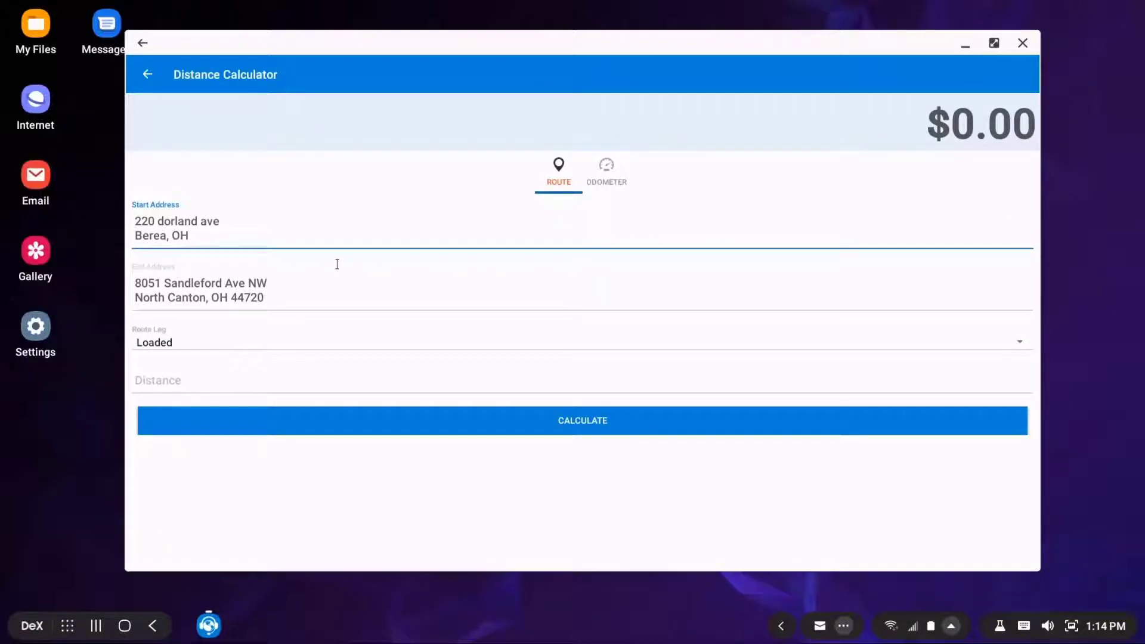
pyautogui.click(588, 424)
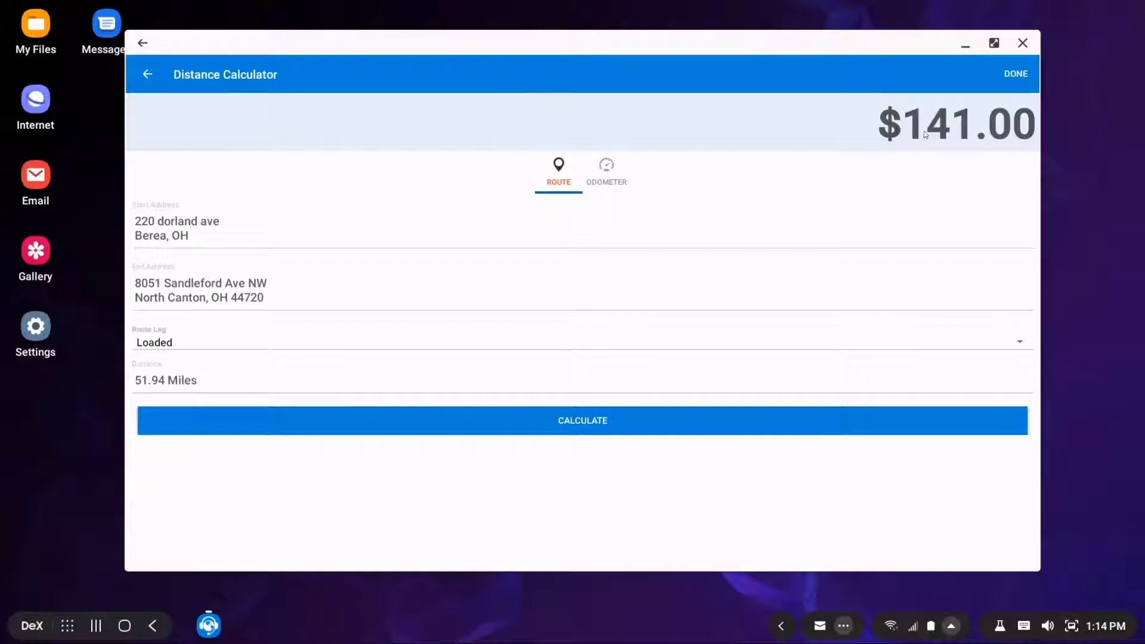
pyautogui.click(1019, 76)
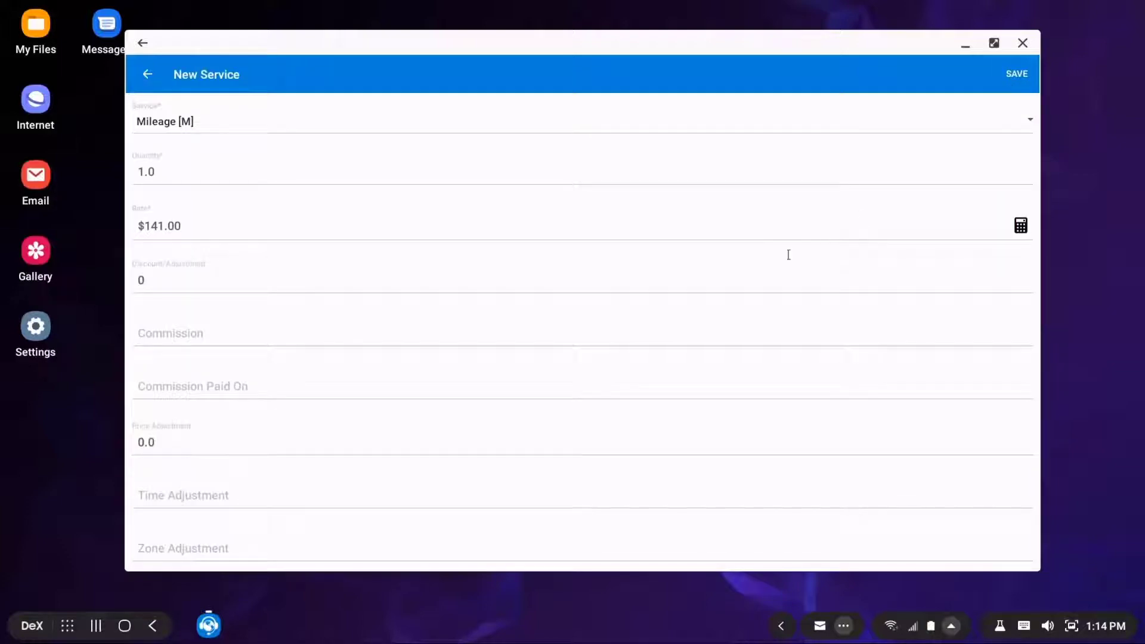
pyautogui.click(1015, 74)
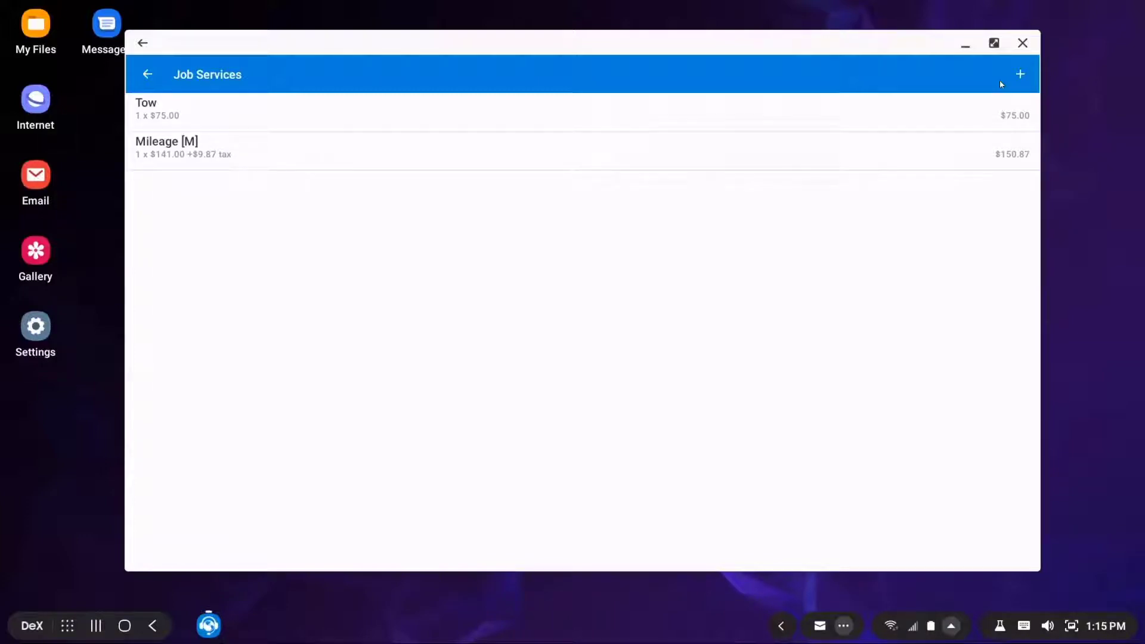
# Open the Red Honda tow job #11123, dismiss the chat notification, and accept it for assignment
pyautogui.click(148, 73)
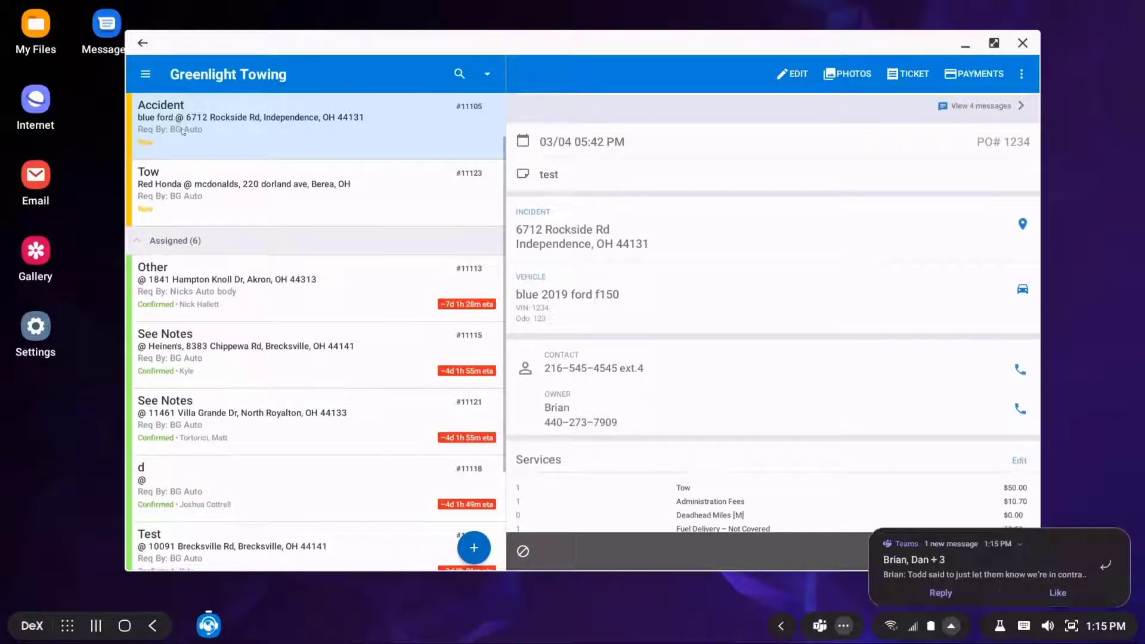
pyautogui.click(362, 191)
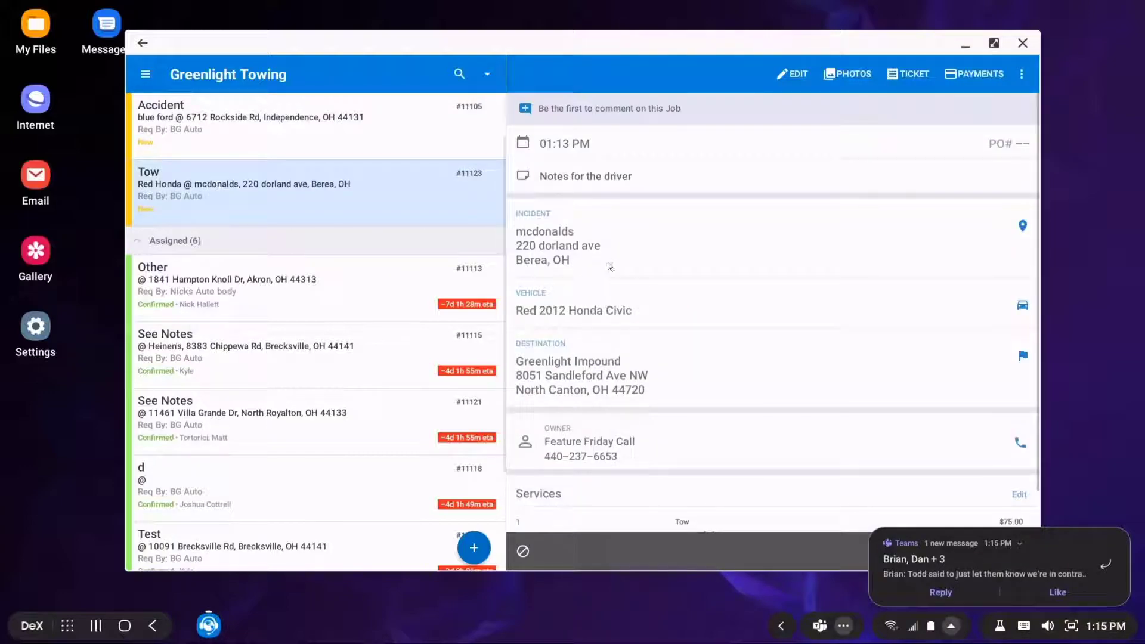
pyautogui.scroll(-1, 612, 291)
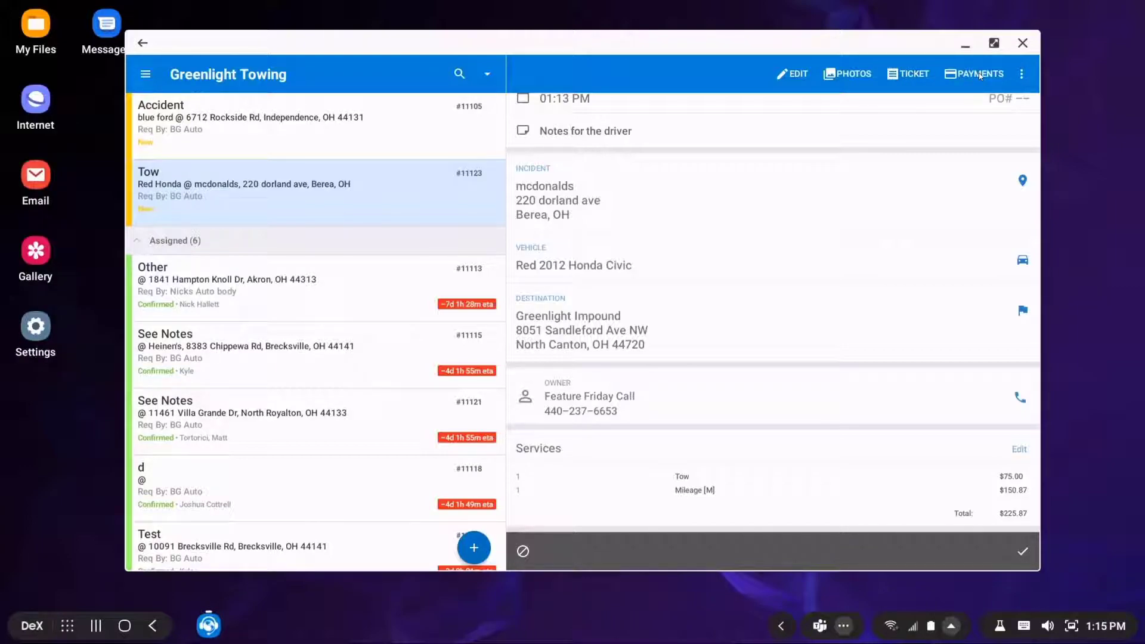
pyautogui.click(1023, 74)
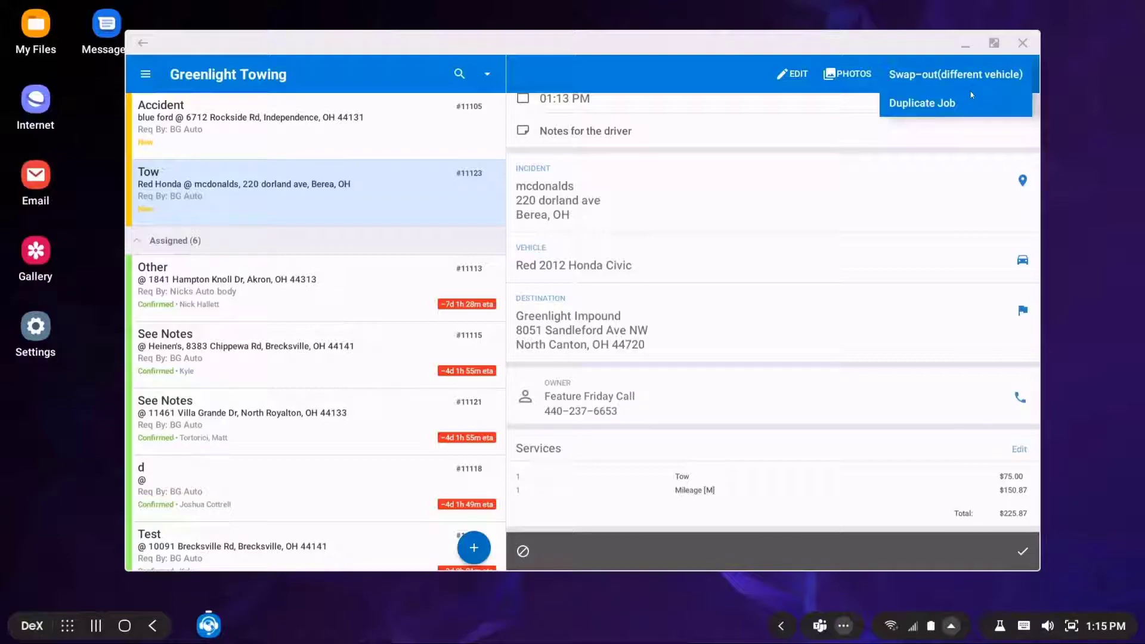
pyautogui.click(633, 91)
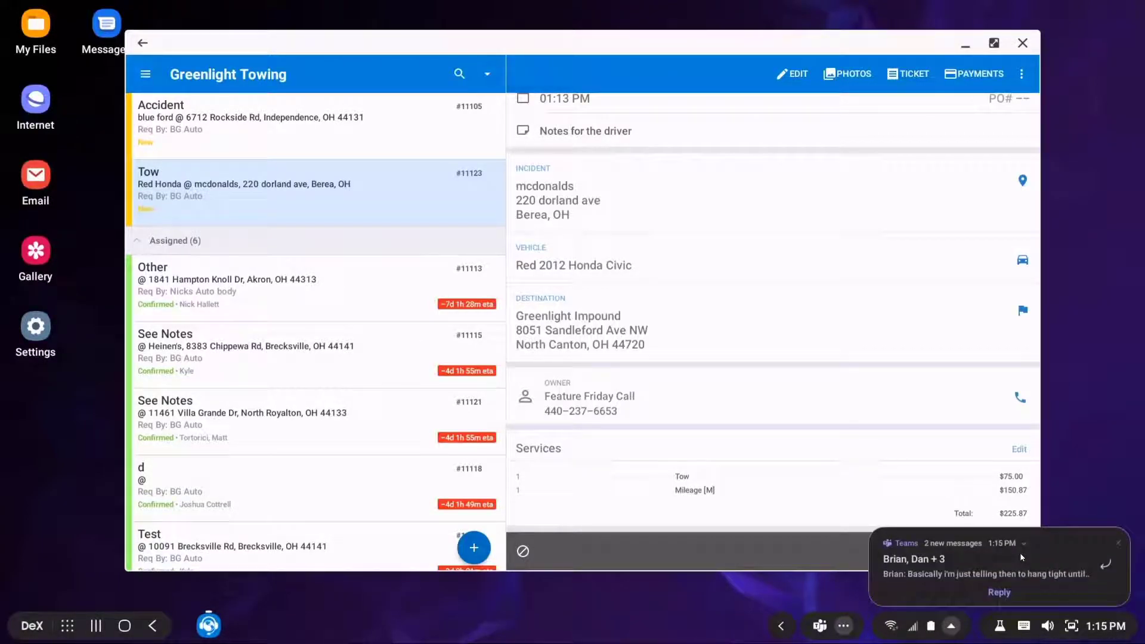
pyautogui.click(1118, 530)
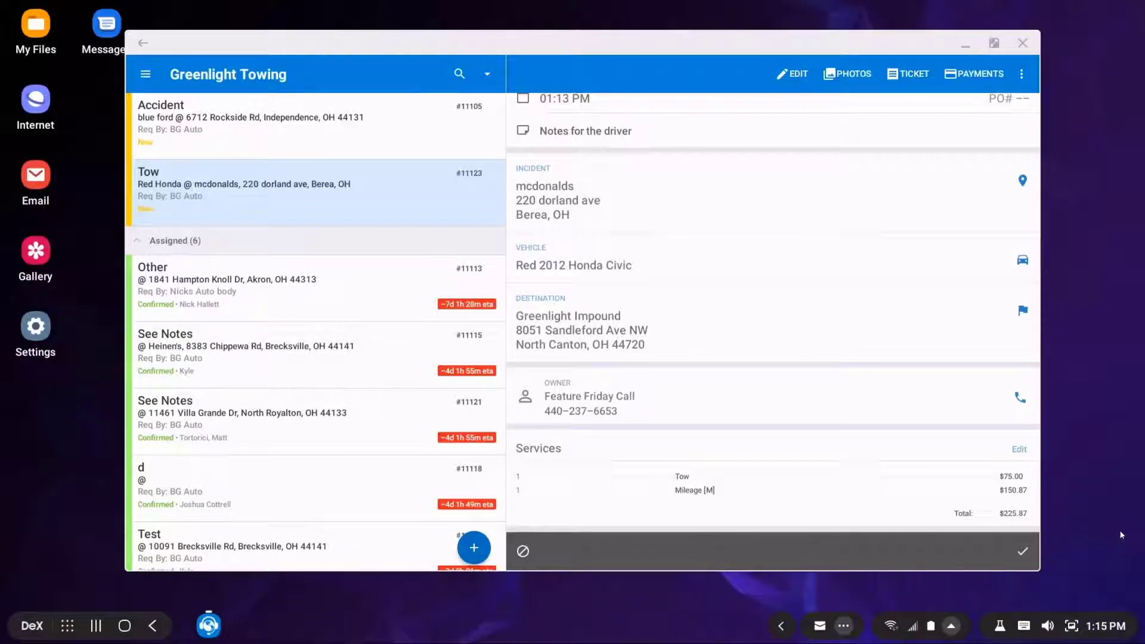
pyautogui.click(1023, 552)
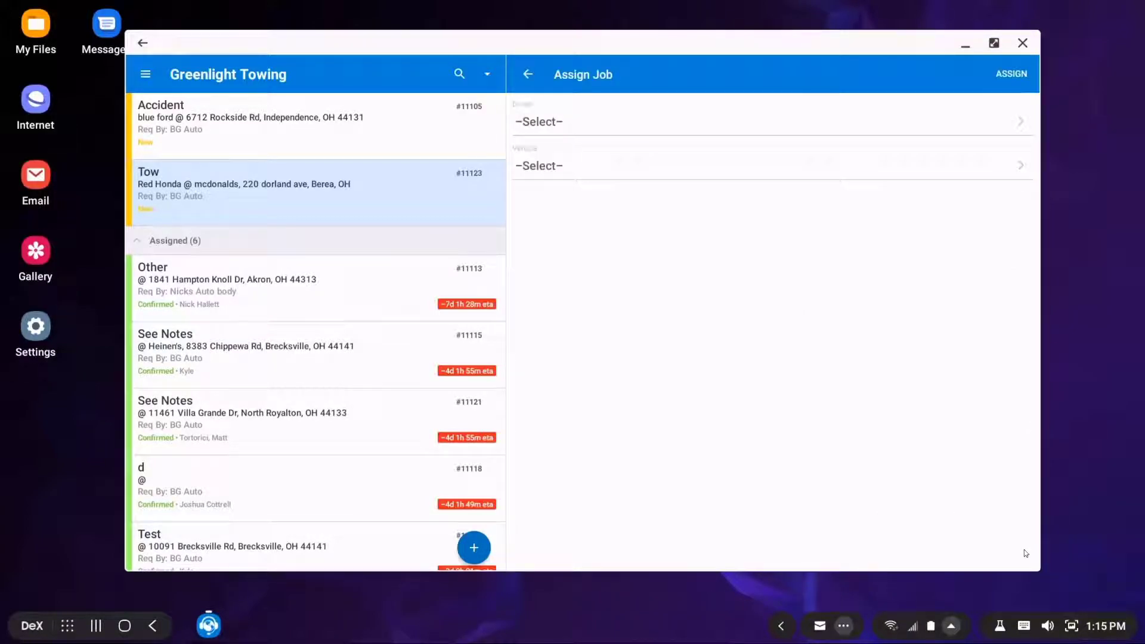
# Assign job #11123 to an available driver with truck 14 • Flatbed
pyautogui.click(546, 123)
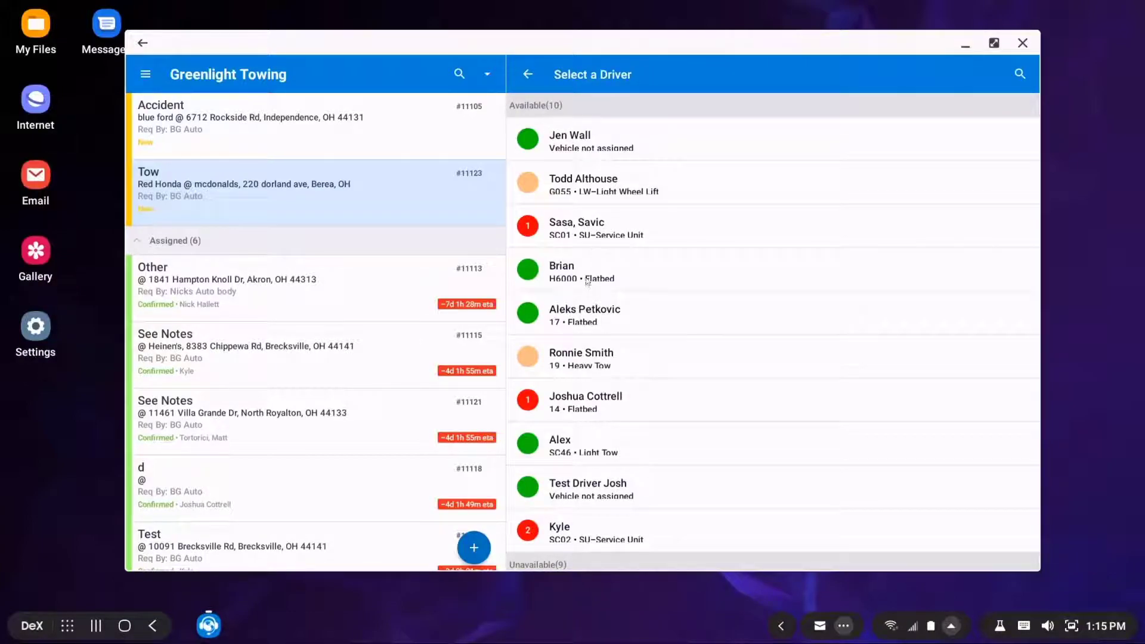
pyautogui.click(582, 380)
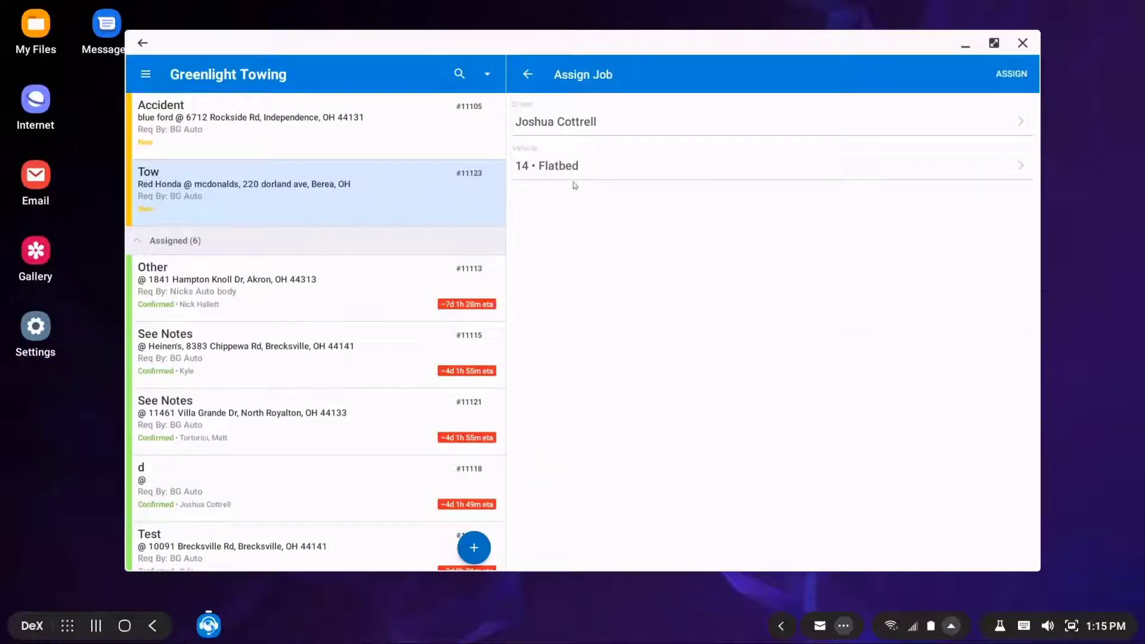
pyautogui.click(574, 164)
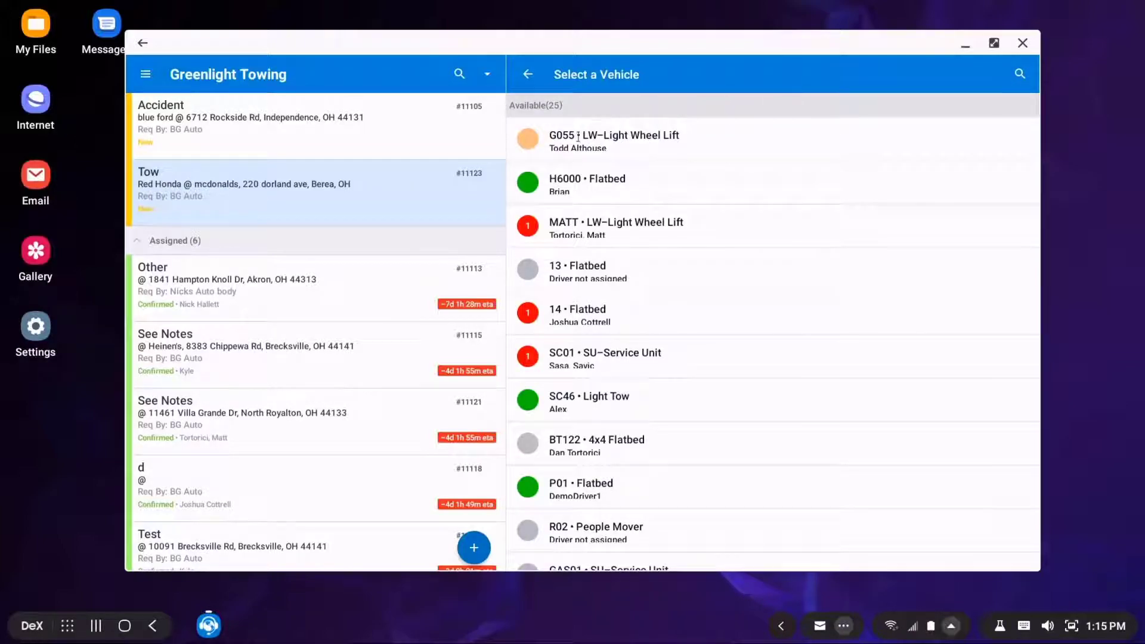
pyautogui.click(561, 319)
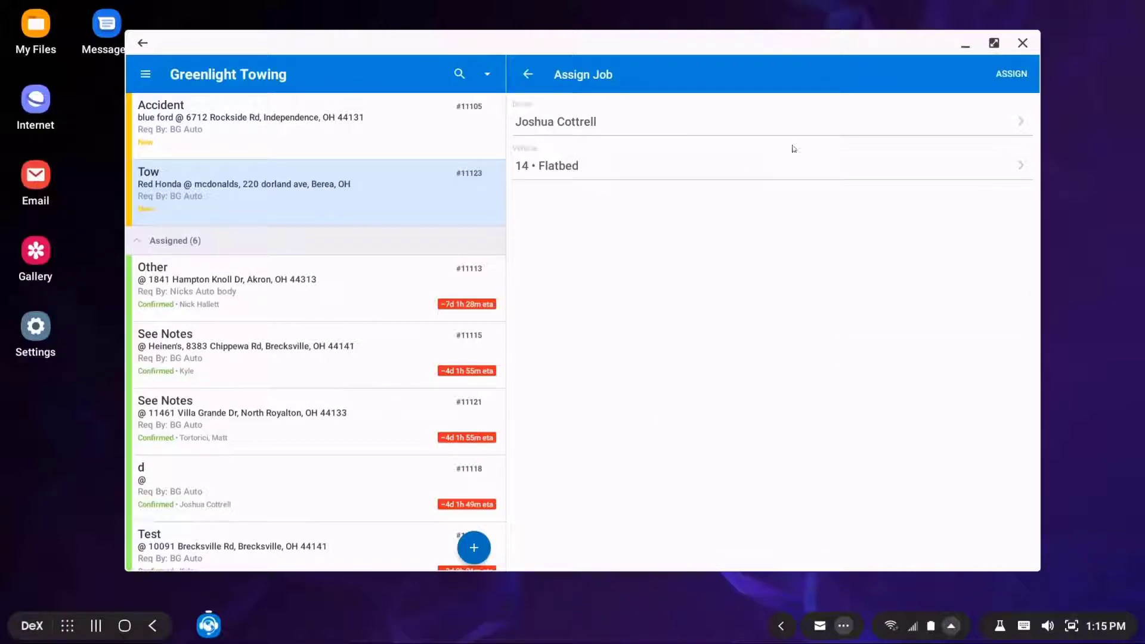
pyautogui.click(1007, 78)
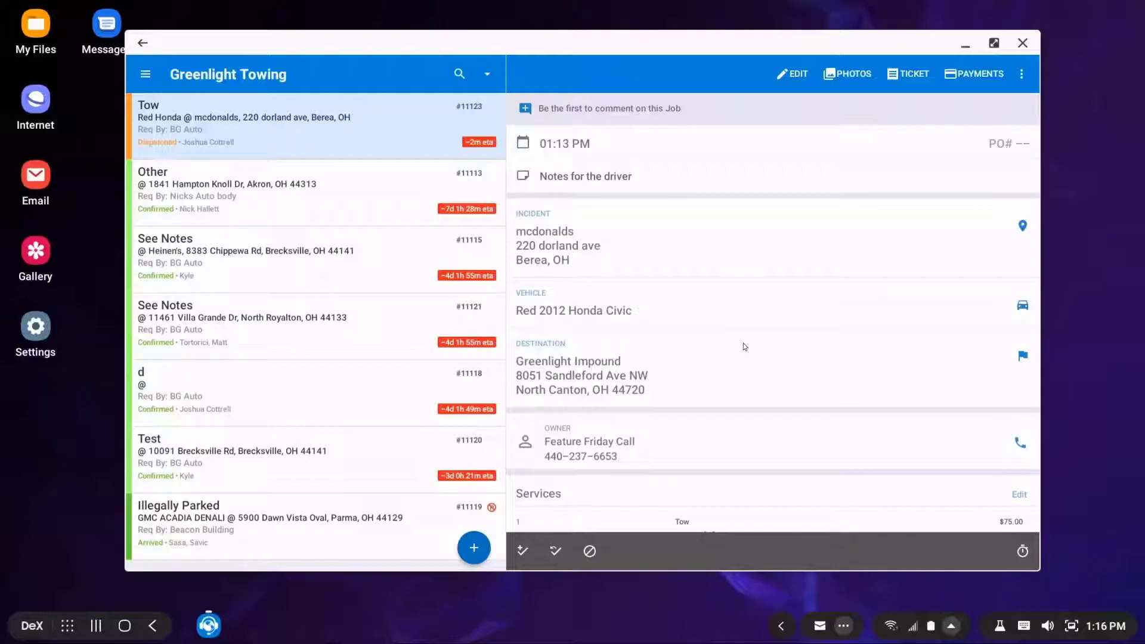
# Change the Red Honda tow job #11123 from Dispatched to Confirmed
pyautogui.click(1020, 547)
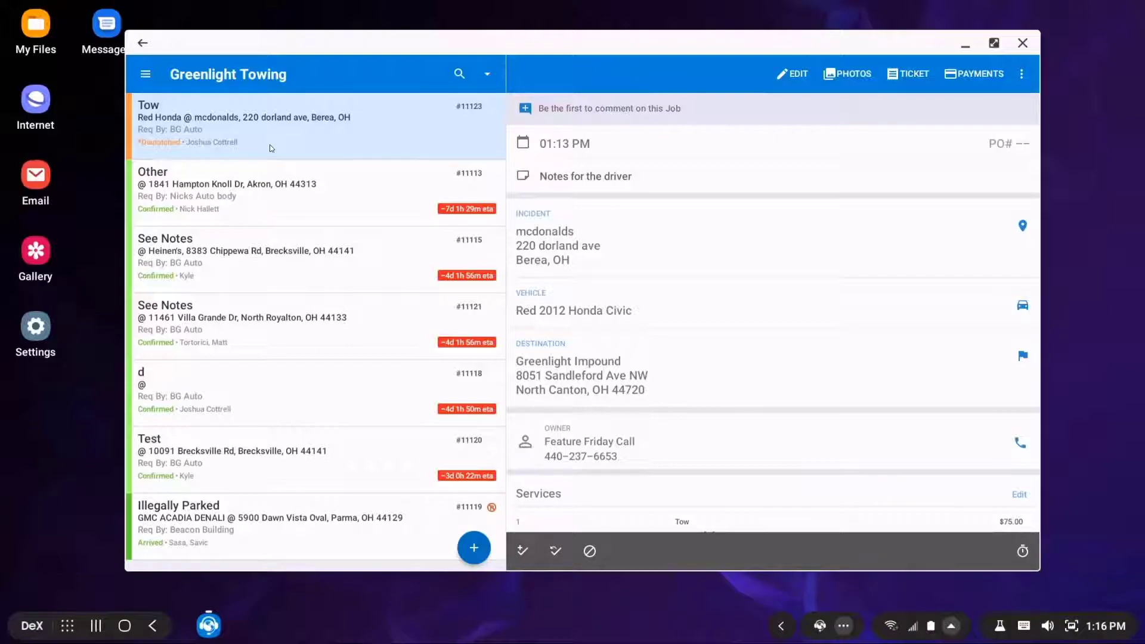
pyautogui.click(1022, 551)
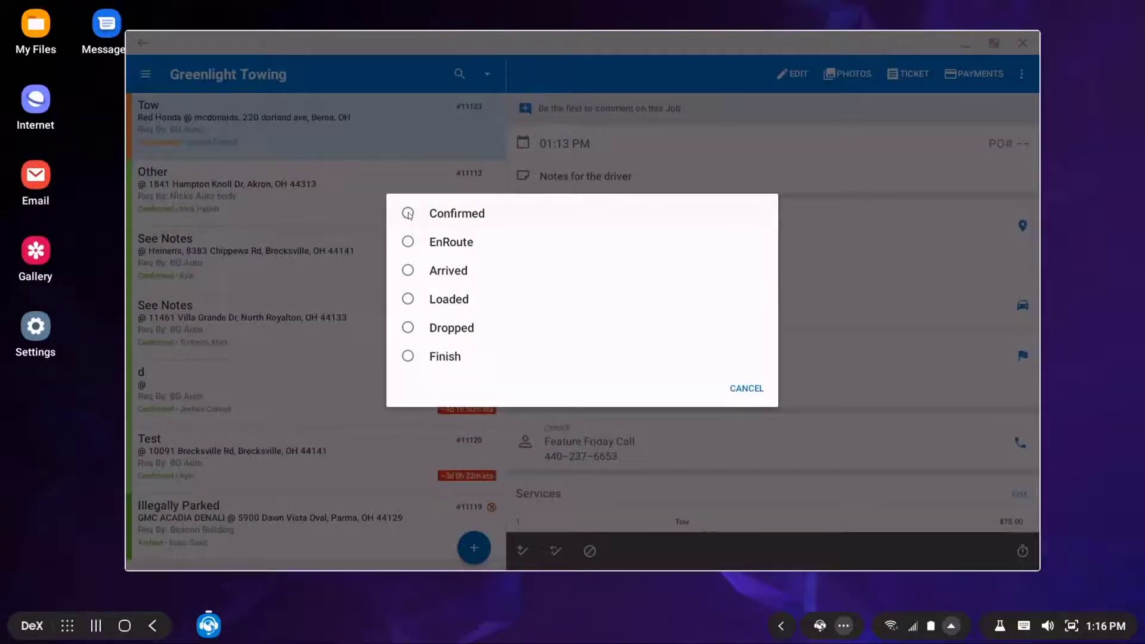
pyautogui.click(408, 213)
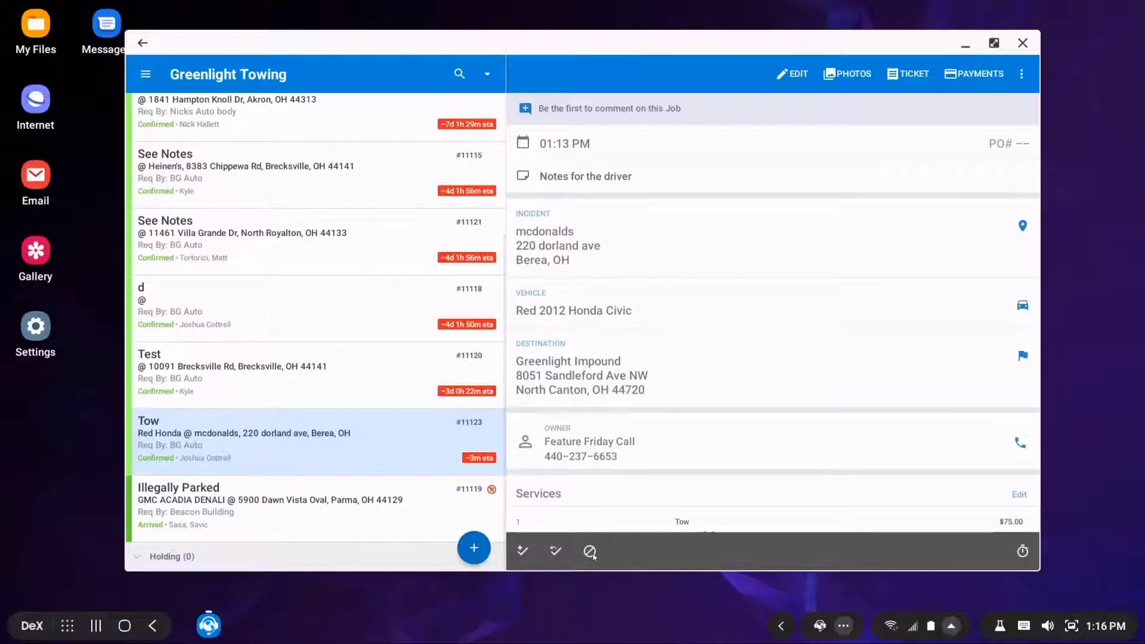
# Cancel job d #11118, giving 'test call' as the cancellation reason
pyautogui.click(308, 322)
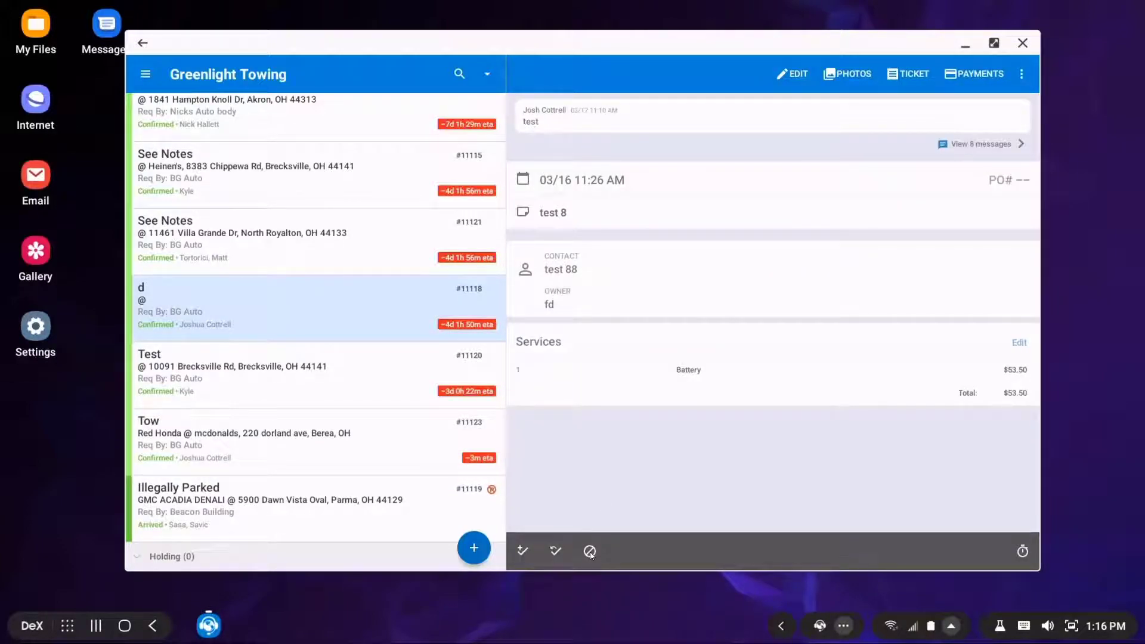
pyautogui.click(590, 552)
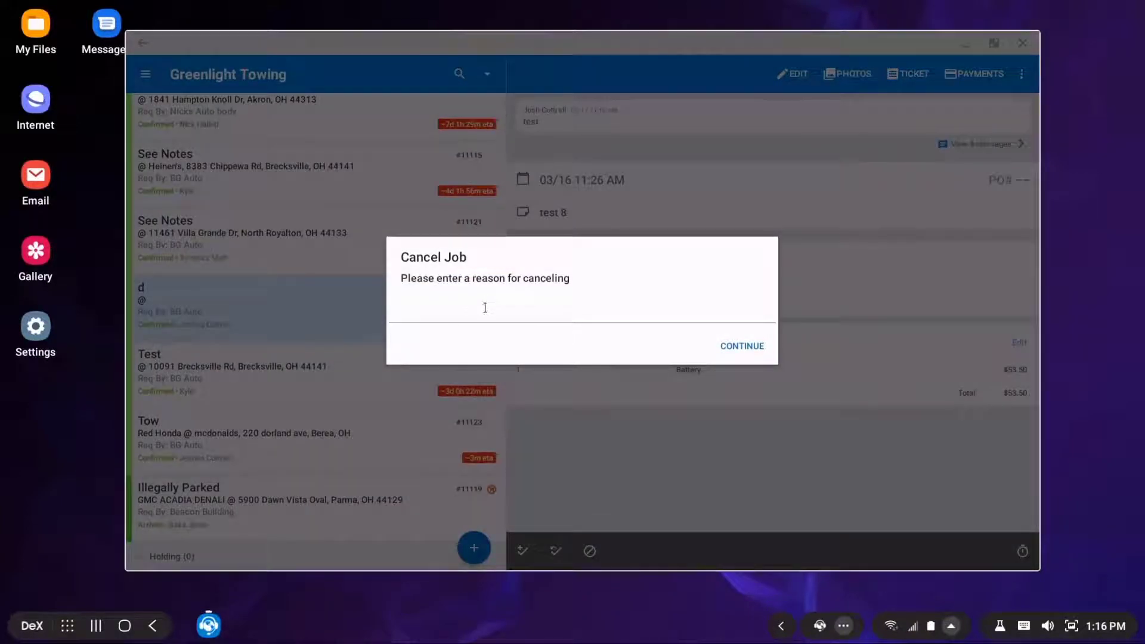
pyautogui.write('test call')
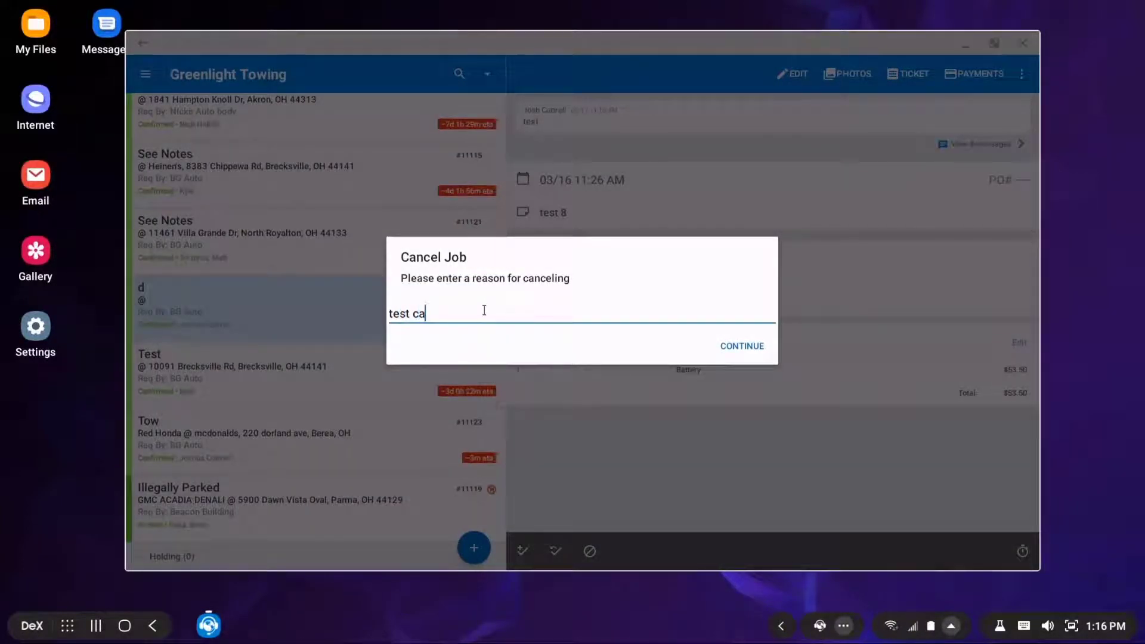
pyautogui.click(741, 346)
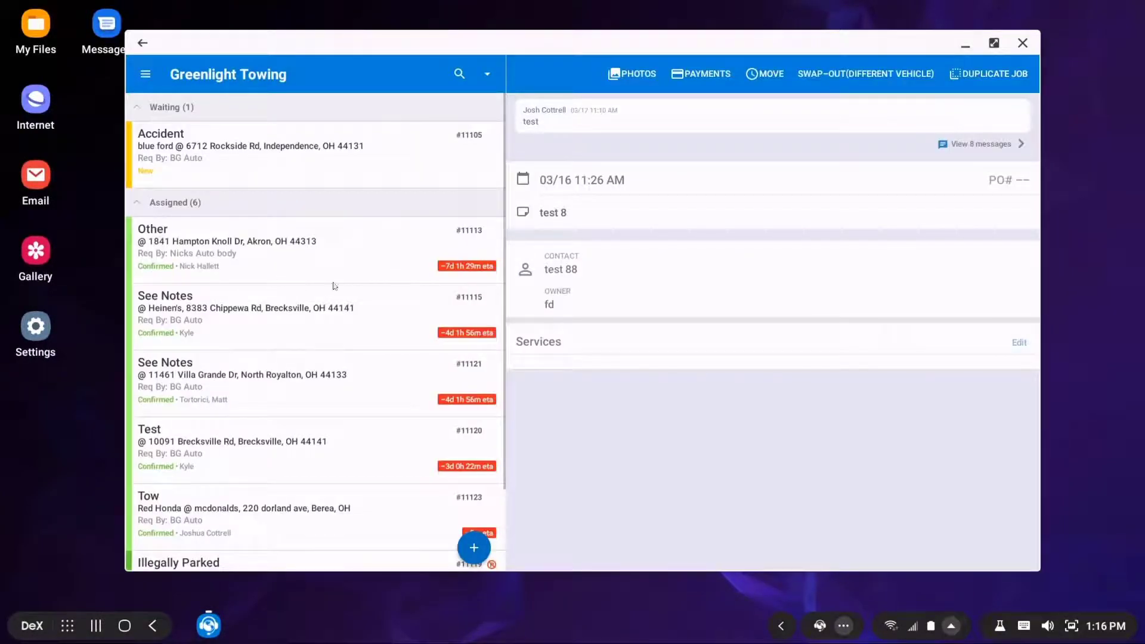
# Send 'test message' in the Red Honda tow job #11123 discussion, then return to its details
pyautogui.click(305, 247)
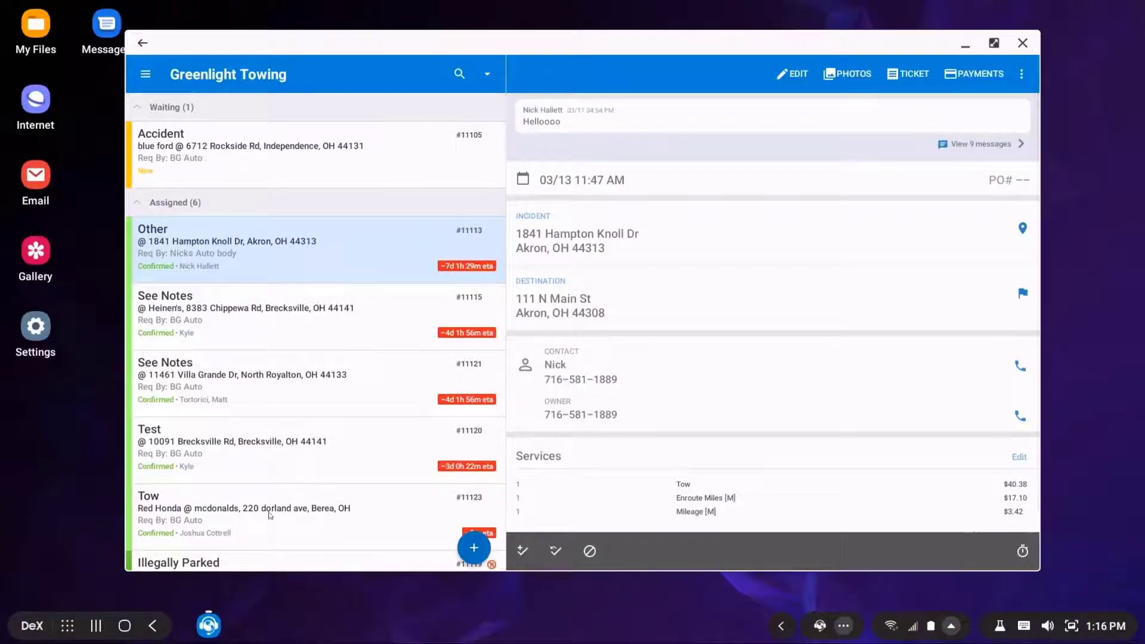
pyautogui.click(270, 510)
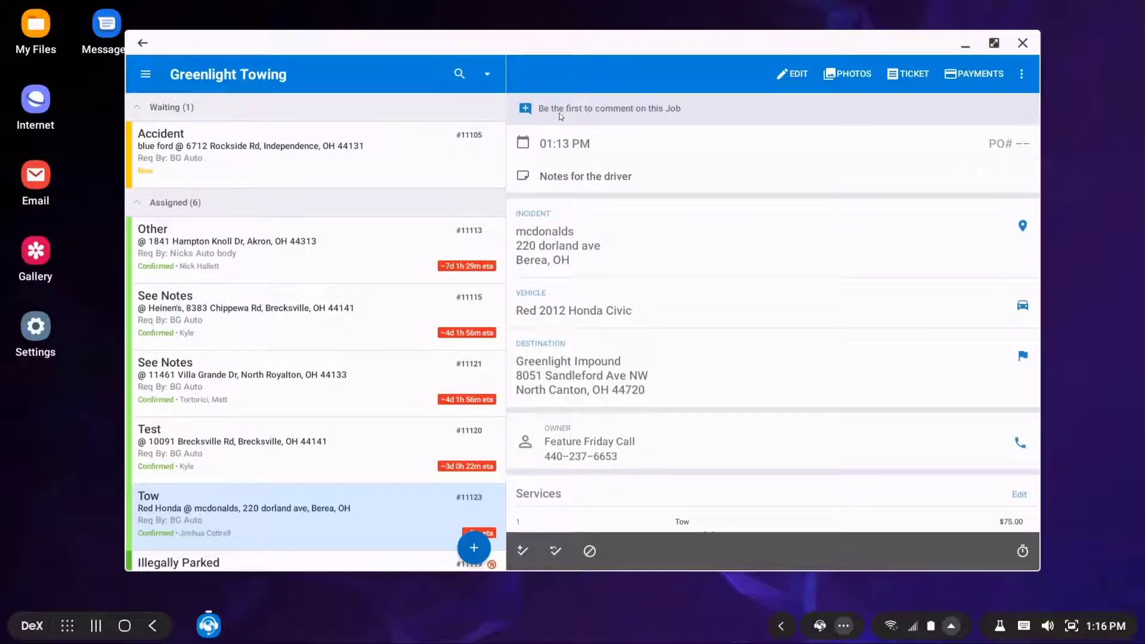
pyautogui.click(590, 108)
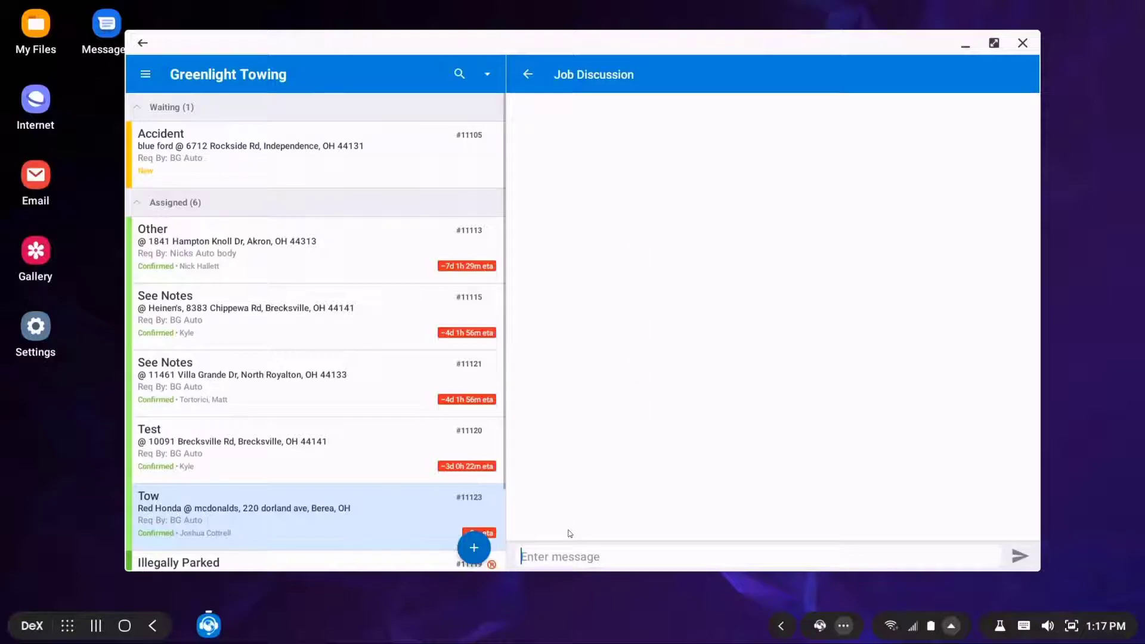
pyautogui.write('test messae')
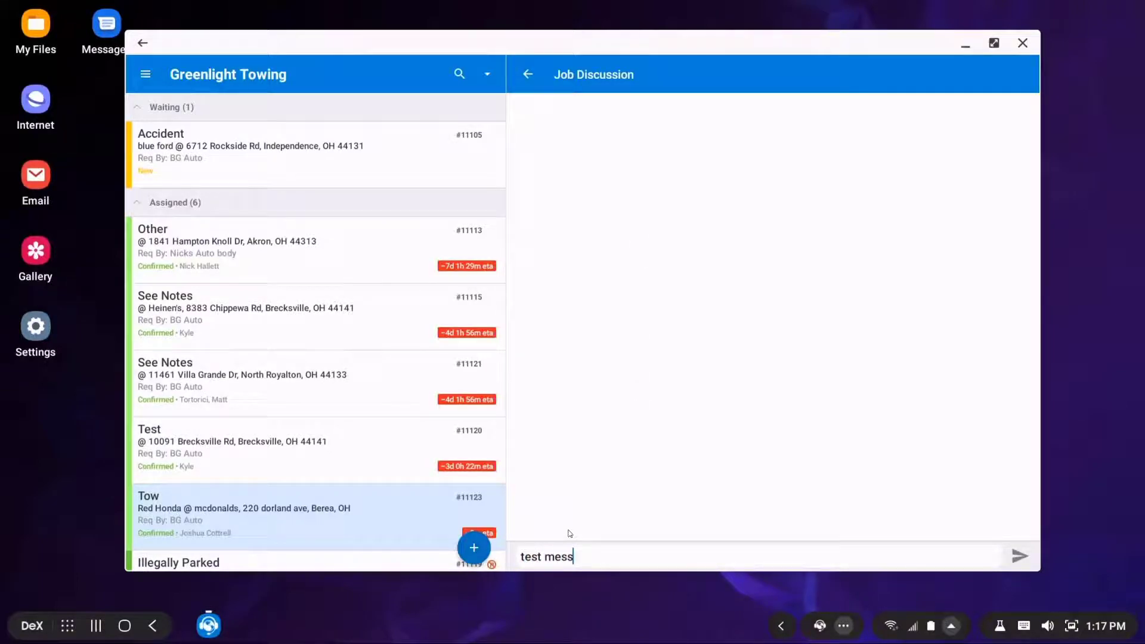
pyautogui.press('BackSpace')
pyautogui.press('BackSpace')
pyautogui.write('age')
pyautogui.press('Return')
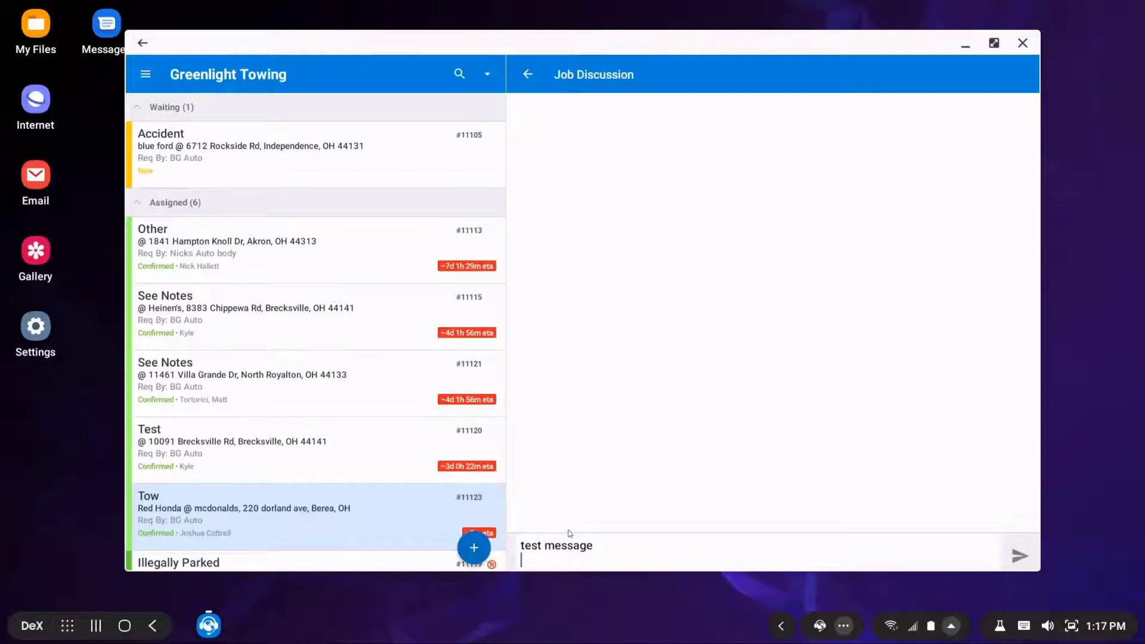
pyautogui.click(1026, 559)
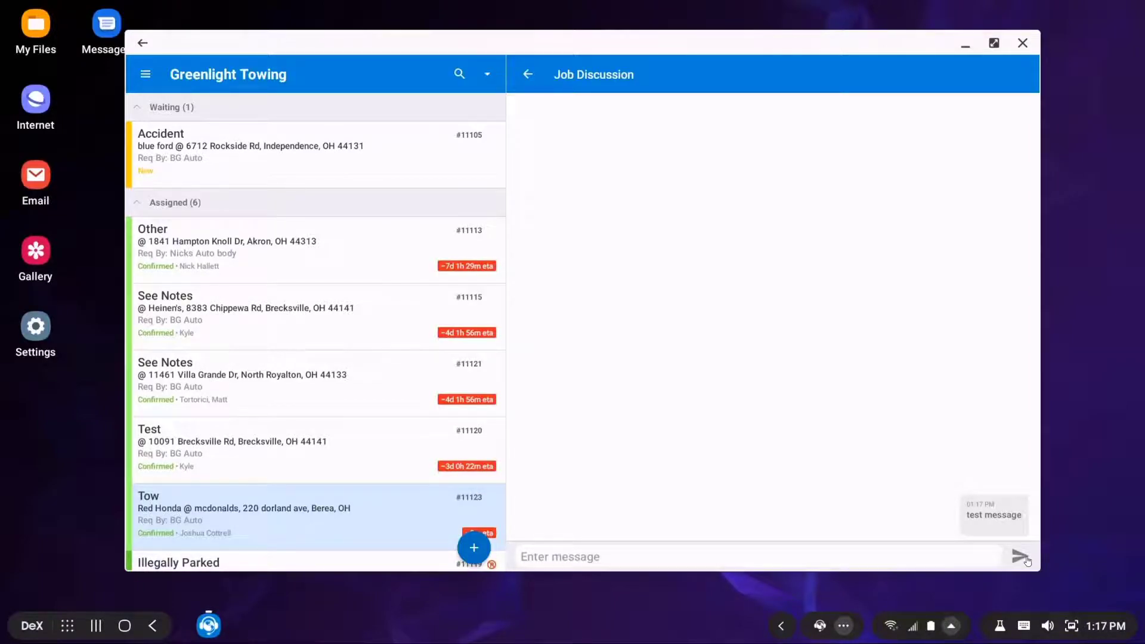
pyautogui.click(530, 77)
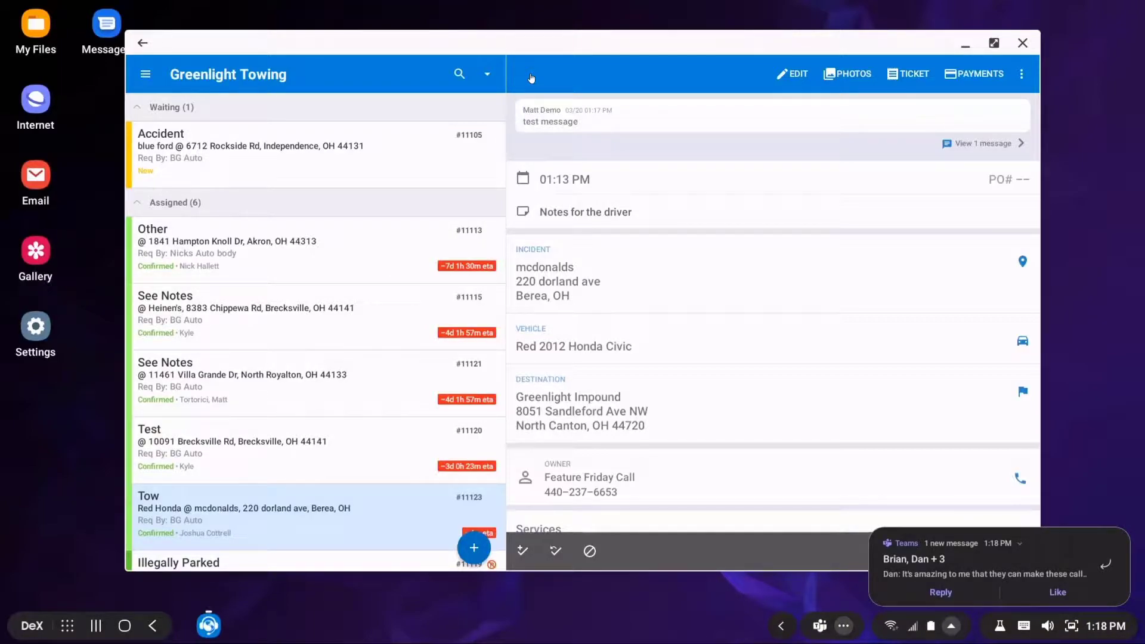
# Go back to tow job #11123's detail pane, which shows 'test message' on top
pyautogui.click(1140, 456)
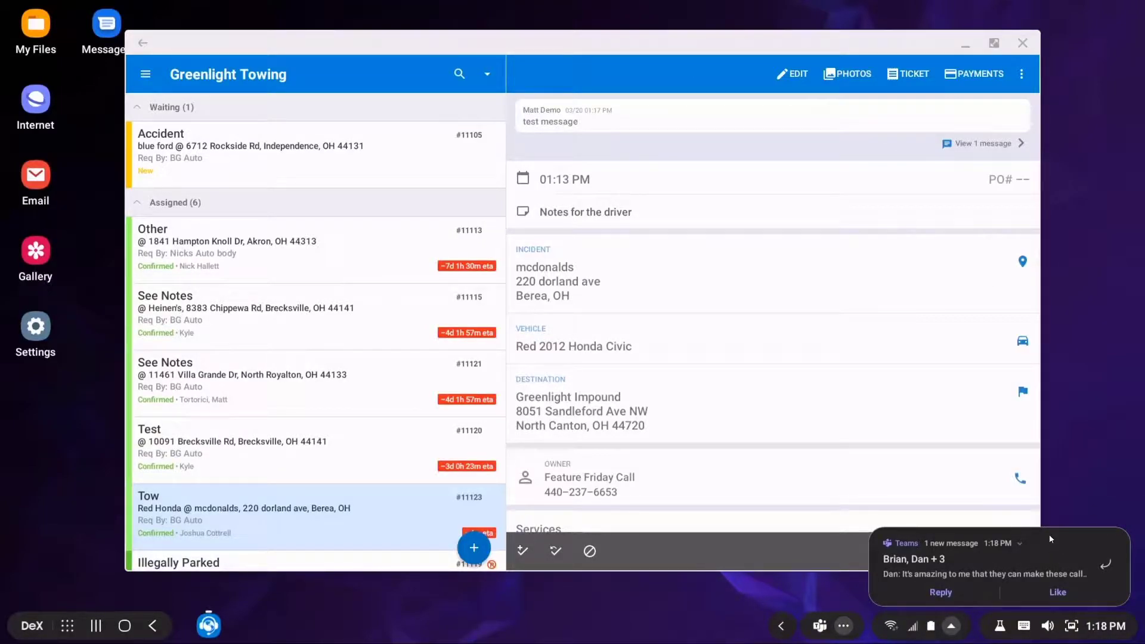